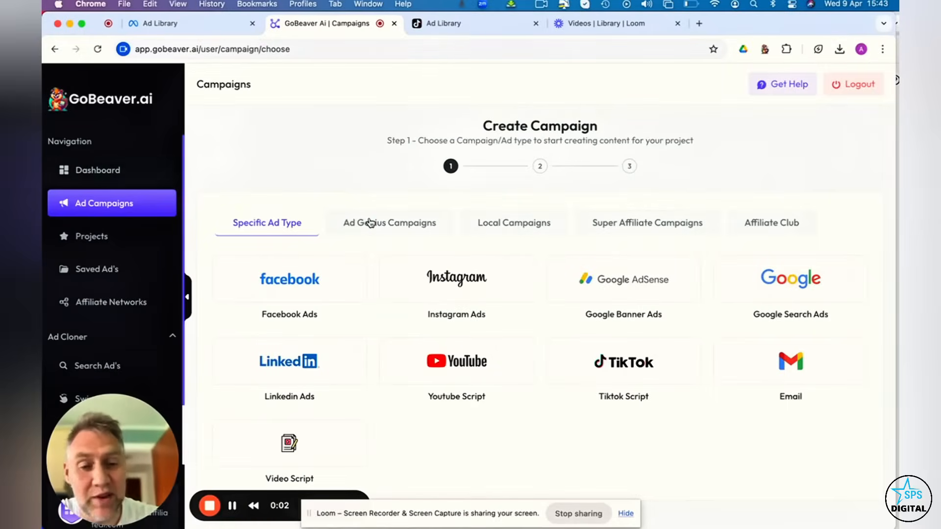
# Step: Start a new campaign from the Campaigns list and highlight the ad-type descriptions
pyautogui.moveTo(370, 222); pyautogui.dragTo(294, 221)
pyautogui.click(95, 205)
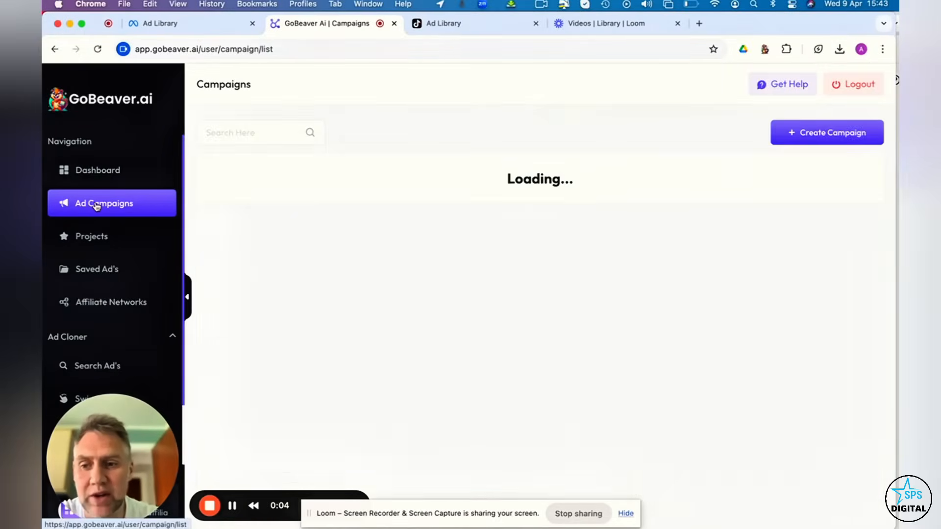
pyautogui.click(791, 131)
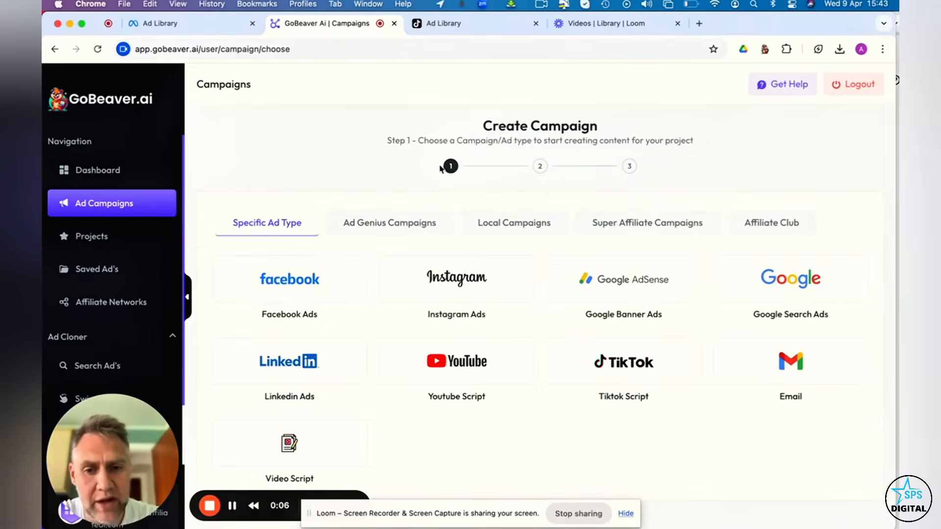
pyautogui.tripleClick(358, 313)
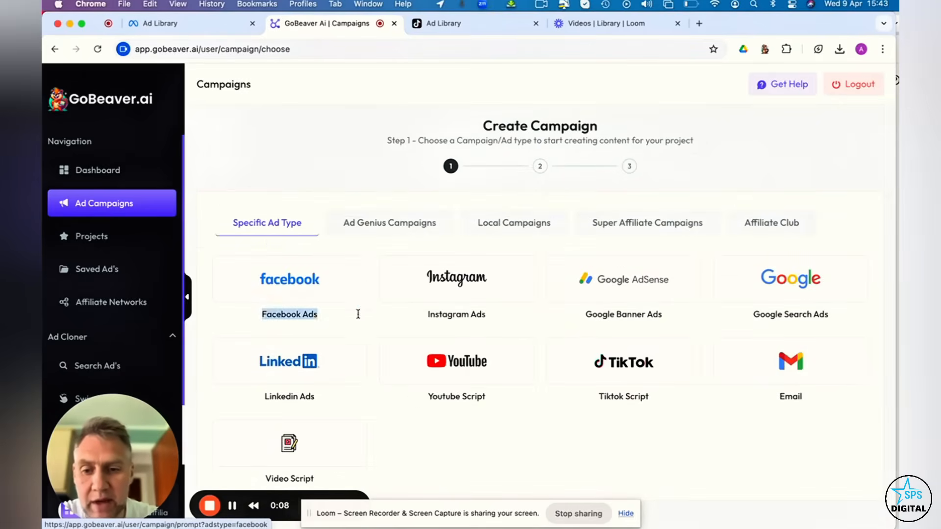
pyautogui.doubleClick(280, 273)
pyautogui.tripleClick(371, 314)
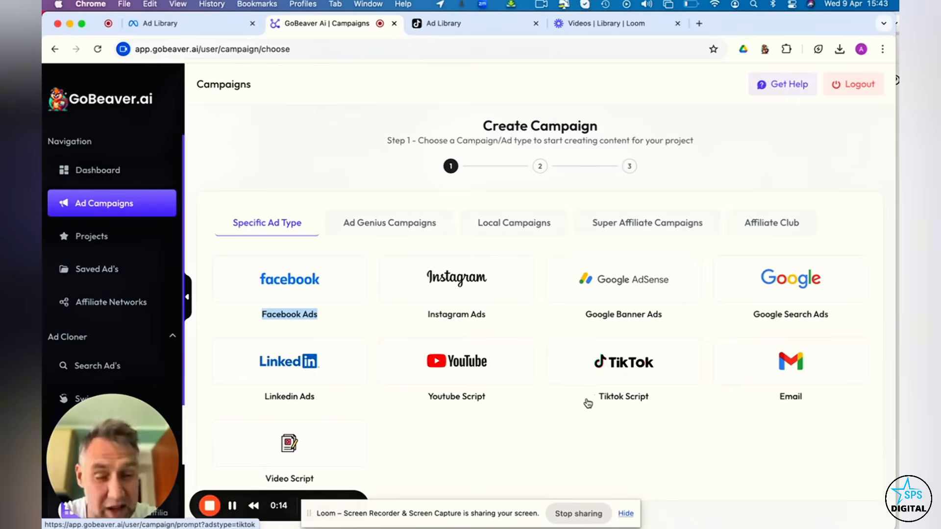
# Step: Show the Ad Genius Campaigns templates filtered to the Marketing Legends characters
pyautogui.click(405, 229)
pyautogui.scroll(-3, 430, 327)
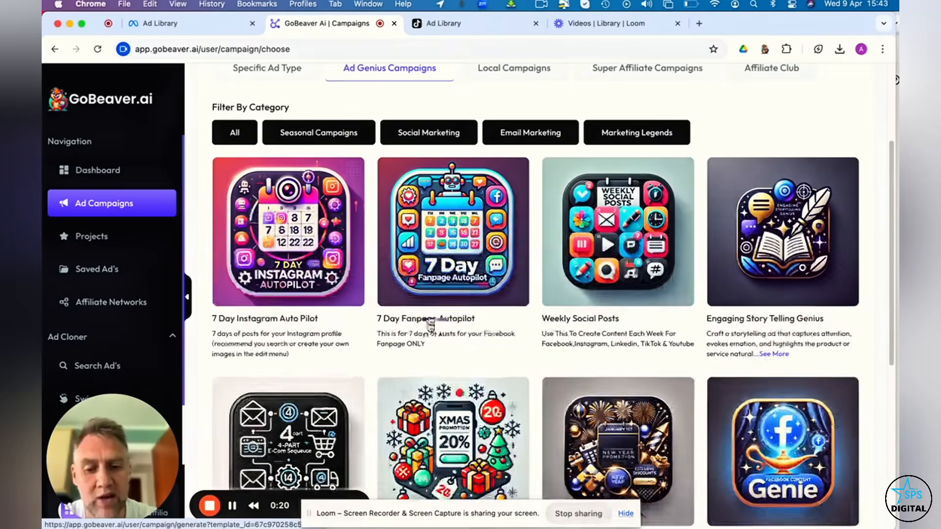
pyautogui.moveTo(458, 352)
pyautogui.mouseDown()
pyautogui.moveTo(382, 315)
pyautogui.moveTo(248, 318)
pyautogui.mouseUp()
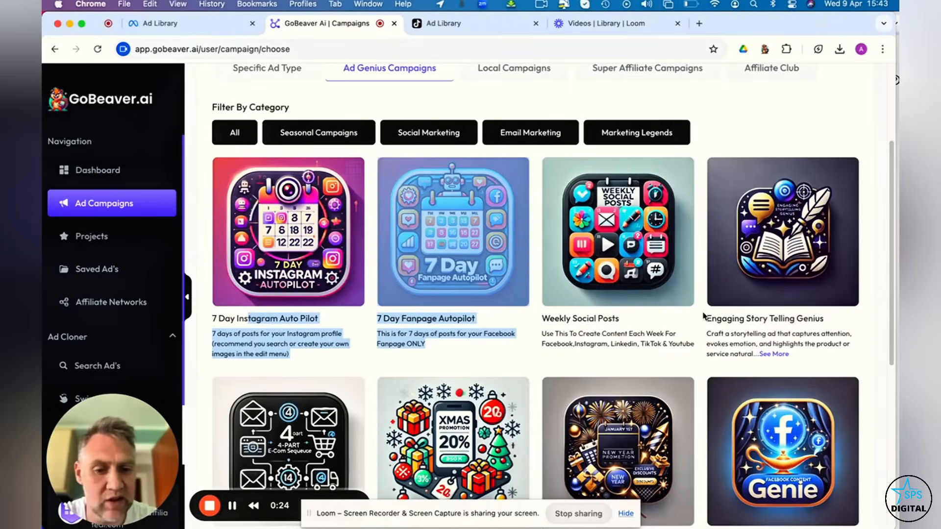
pyautogui.moveTo(695, 353); pyautogui.dragTo(566, 314)
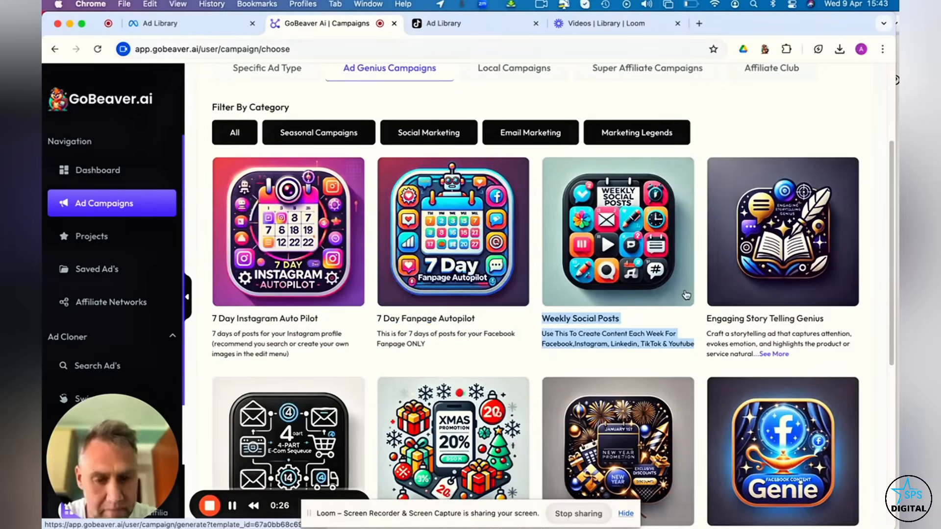
pyautogui.scroll(2, 525, 296)
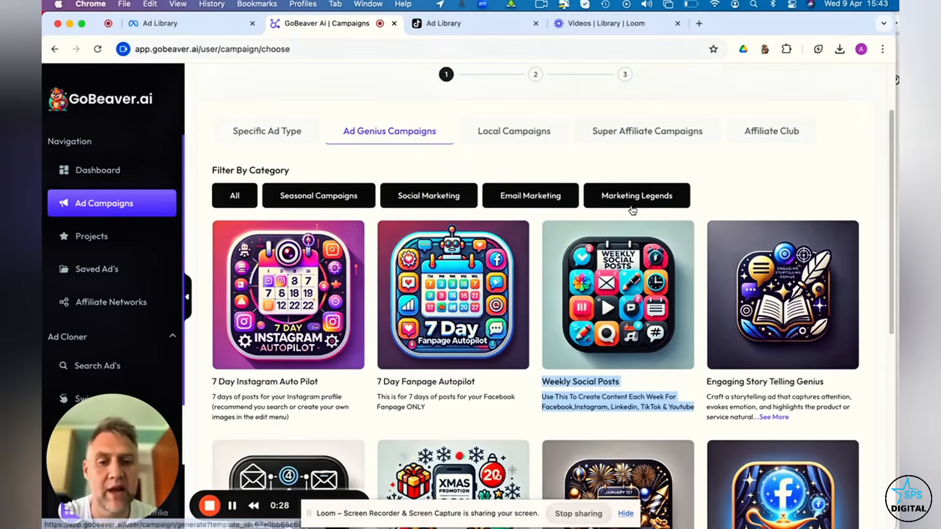
pyautogui.click(651, 202)
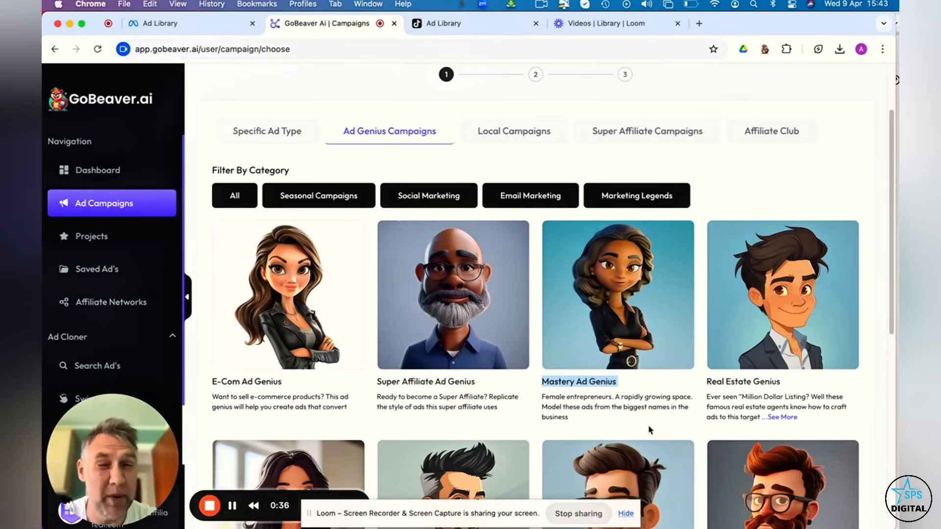
pyautogui.scroll(-3, 652, 430)
pyautogui.scroll(-3, 754, 321)
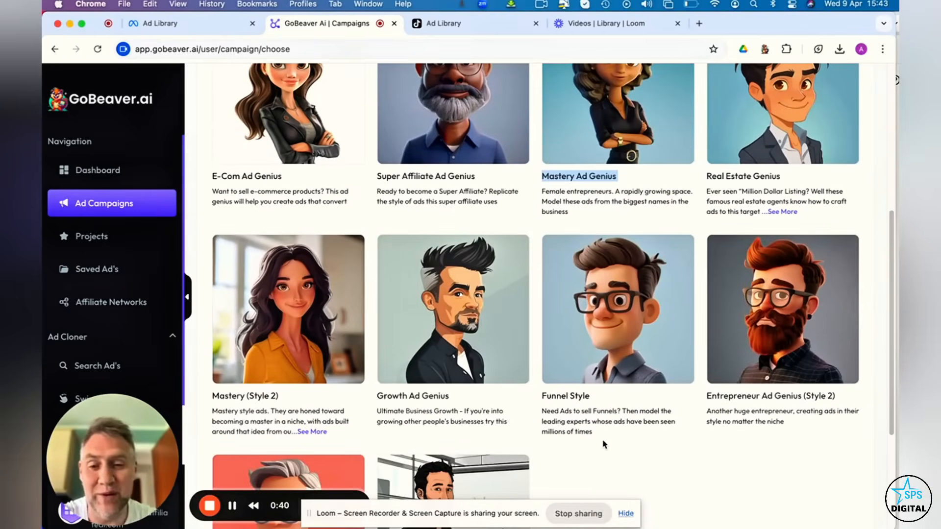
pyautogui.scroll(1, 603, 444)
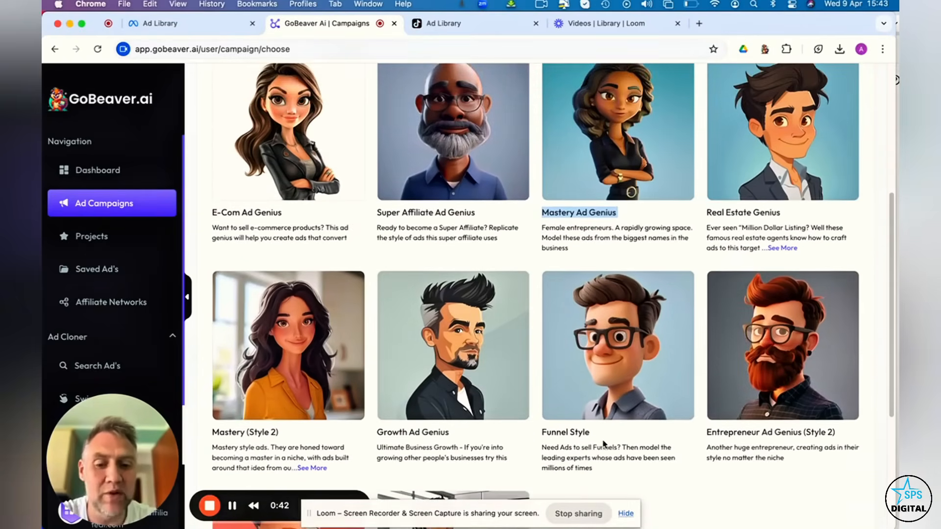
pyautogui.scroll(3, 613, 361)
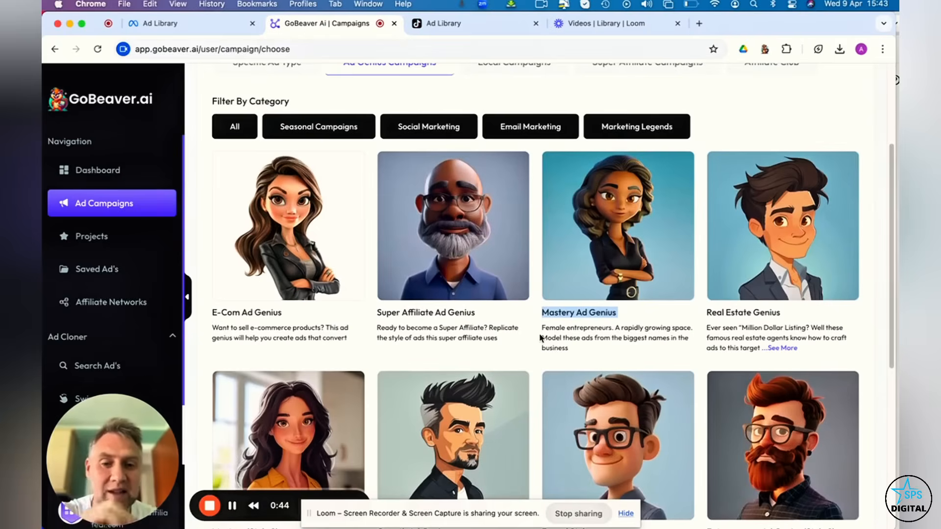
pyautogui.scroll(2, 540, 338)
pyautogui.scroll(1, 540, 338)
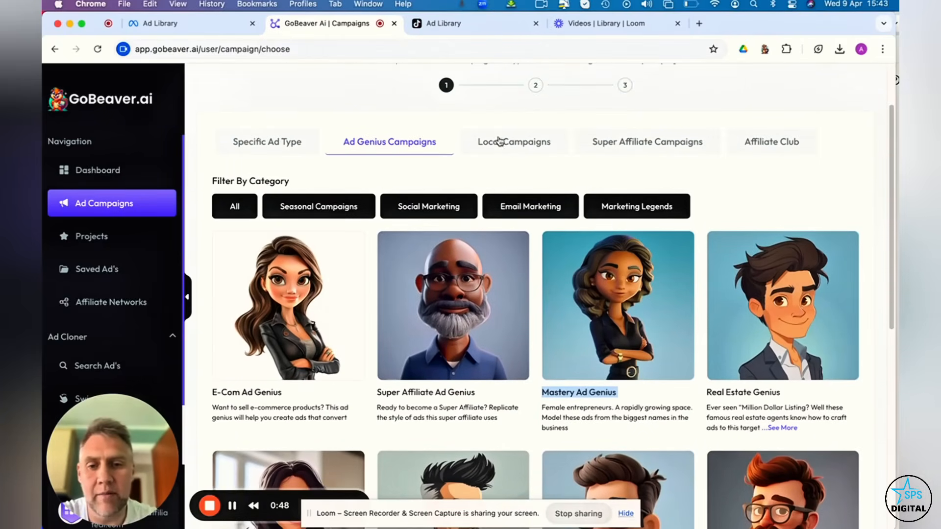
# Step: View the Super Affiliate Campaigns products, then return to the Specific Ad Type choices
pyautogui.click(634, 141)
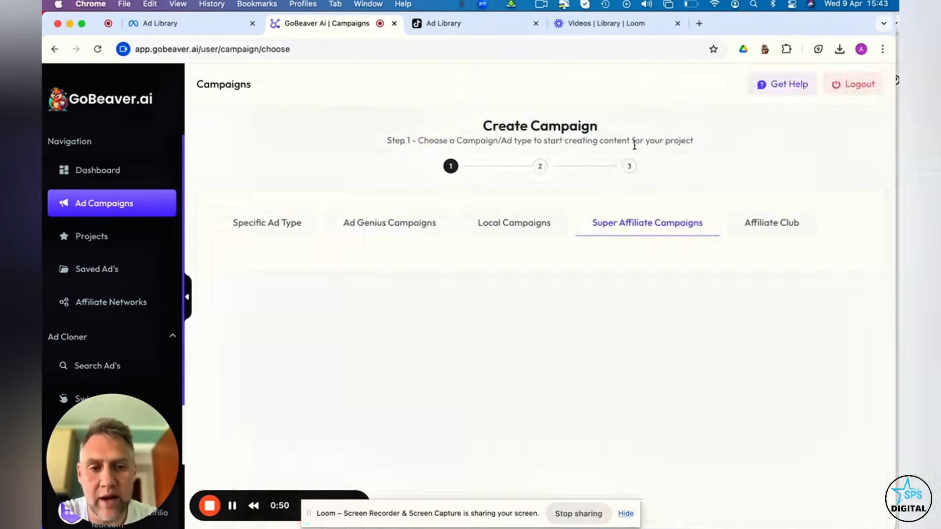
pyautogui.scroll(-3, 486, 352)
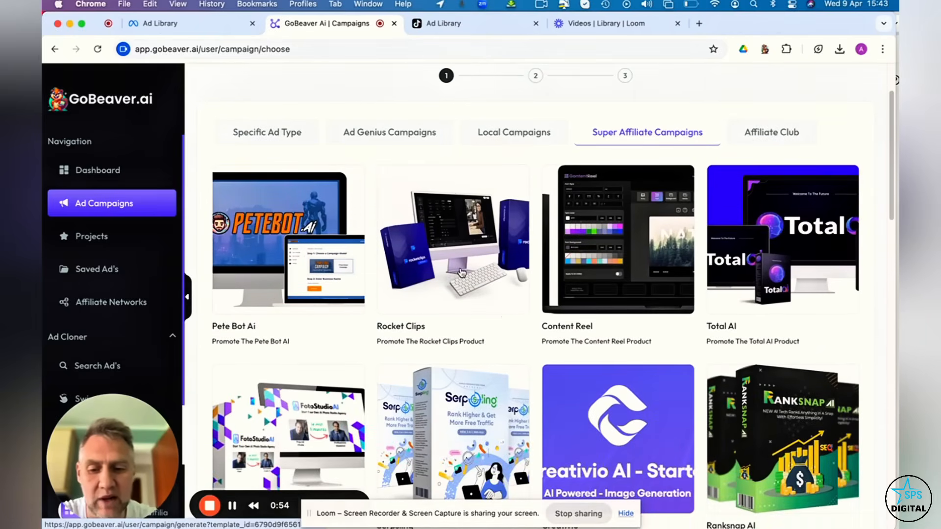
pyautogui.scroll(3, 551, 269)
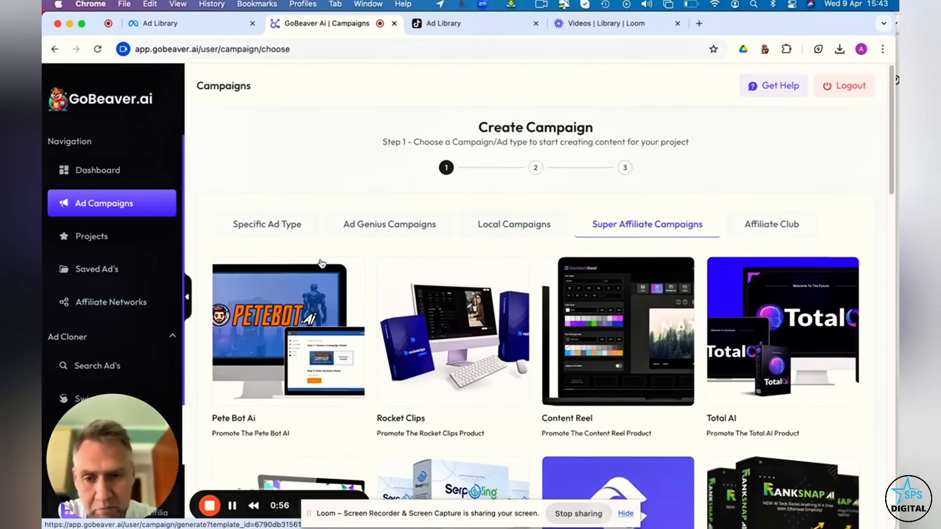
pyautogui.click(272, 223)
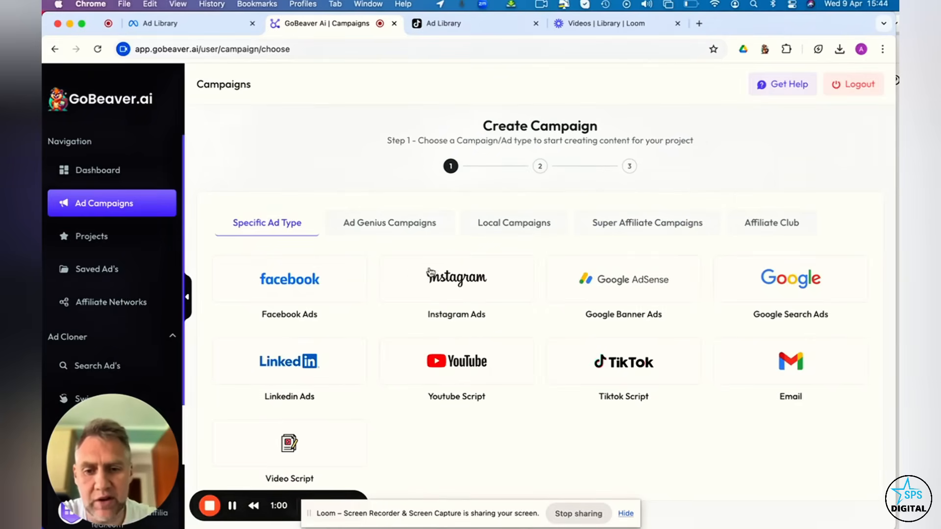
# Step: Choose Facebook Ads with the Facebook Engager template and begin attaching a project
pyautogui.click(310, 283)
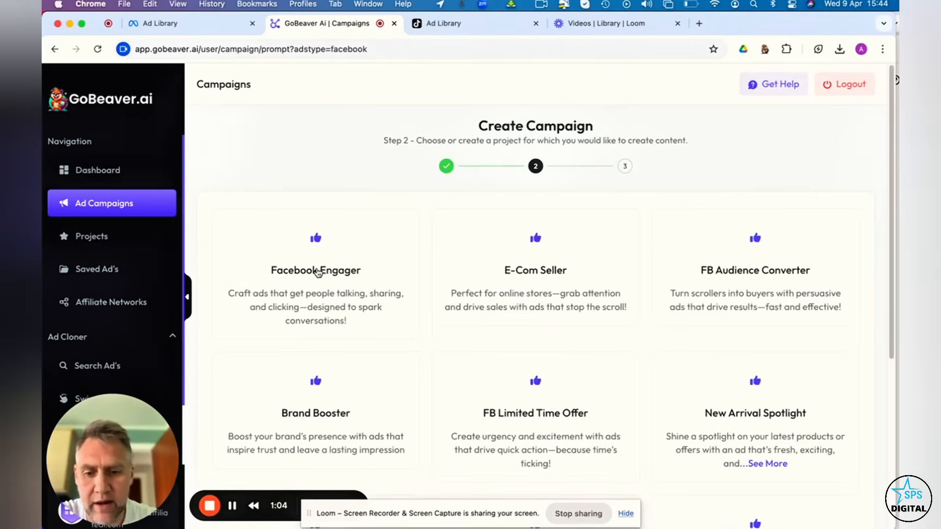
pyautogui.click(318, 273)
pyautogui.click(458, 244)
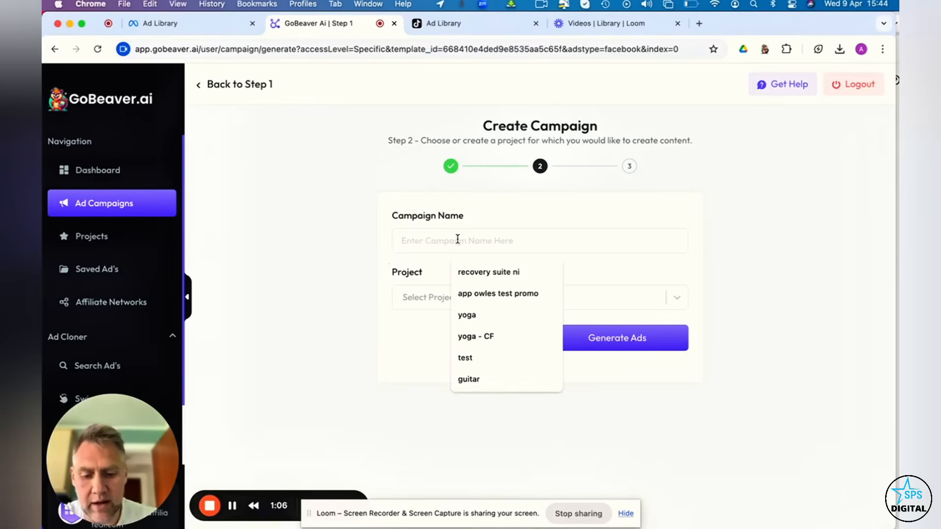
pyautogui.click(439, 294)
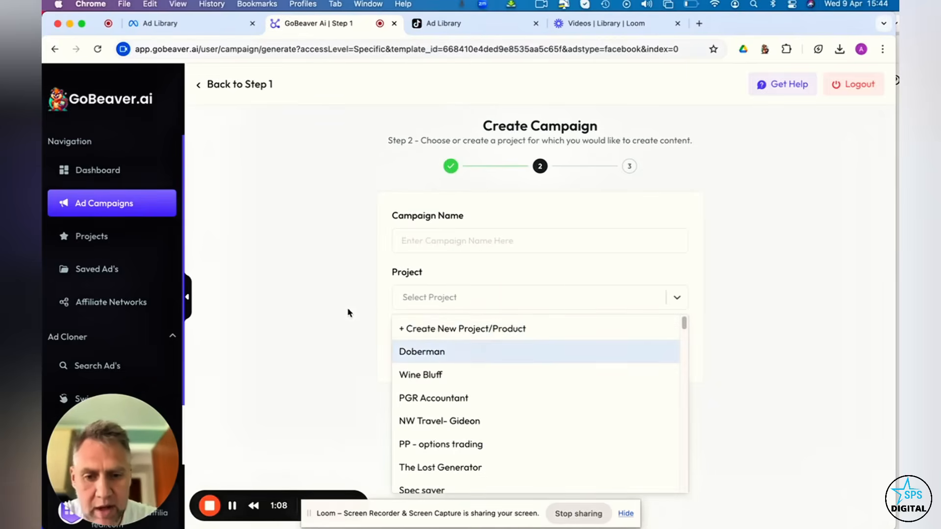
# Step: Create a new project, fill its website URL and name, and fetch details from the site
pyautogui.click(439, 330)
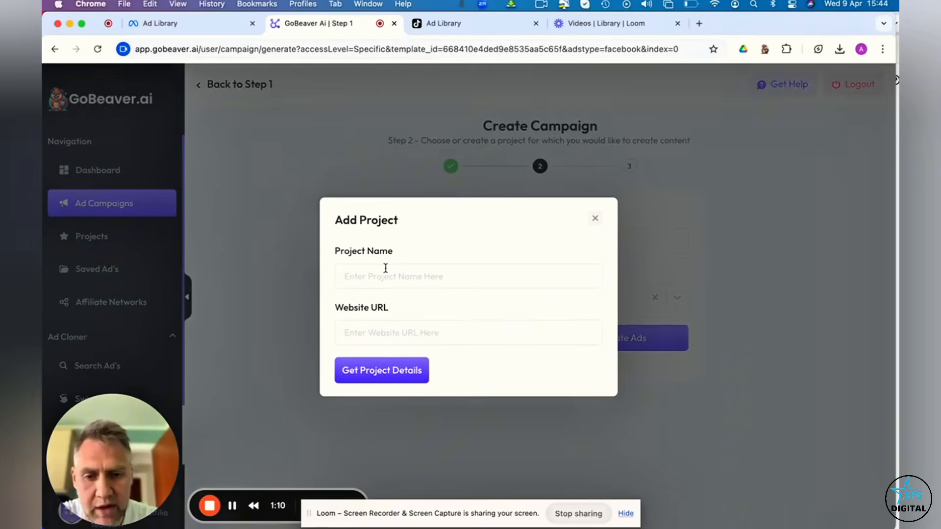
pyautogui.click(384, 274)
pyautogui.click(373, 333)
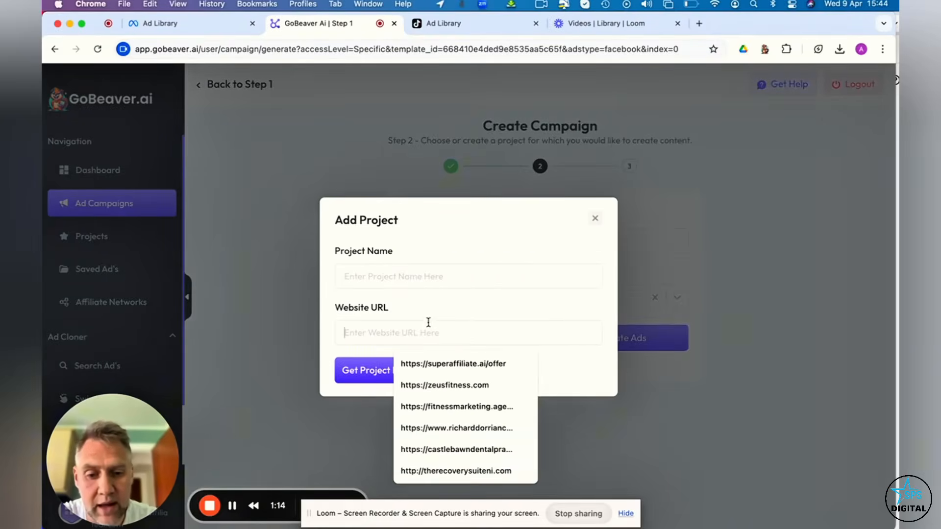
pyautogui.click(449, 363)
pyautogui.click(413, 278)
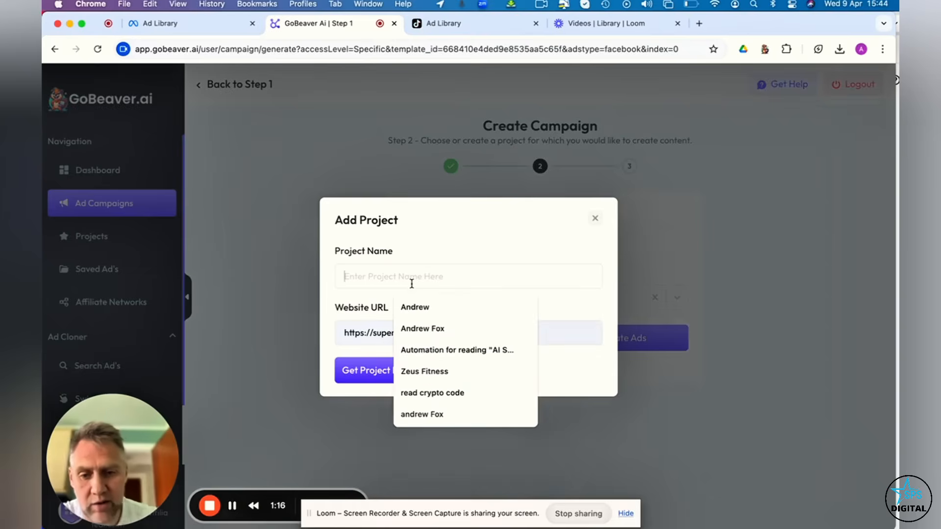
pyautogui.write('super aff -')
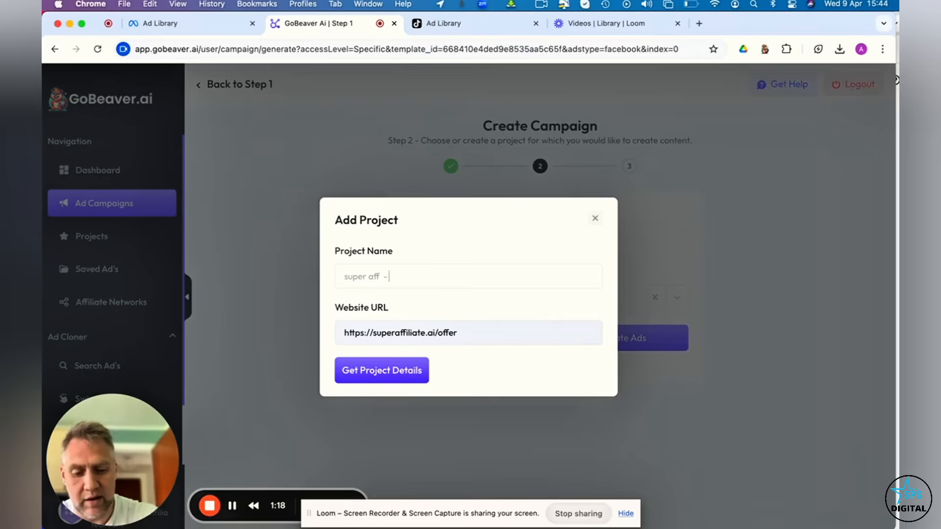
pyautogui.write(' example')
pyautogui.click(373, 378)
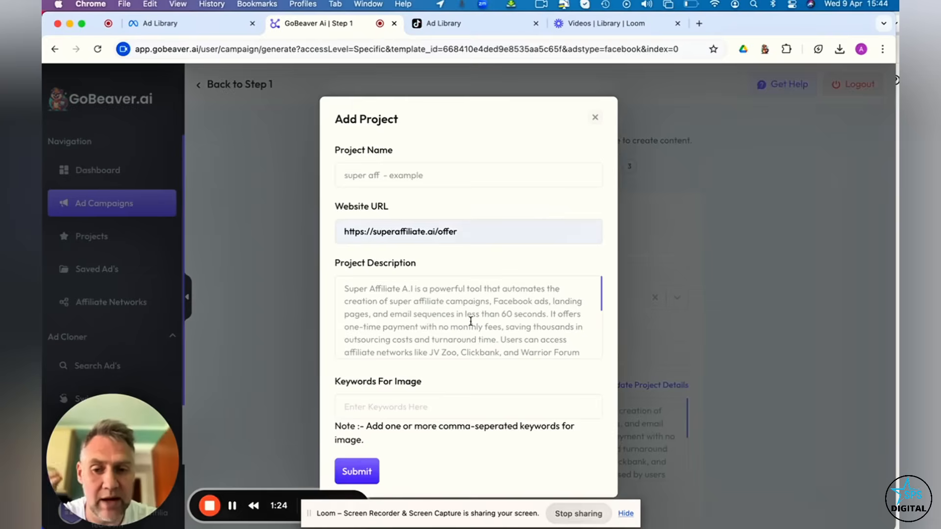
pyautogui.moveTo(388, 300); pyautogui.dragTo(438, 351)
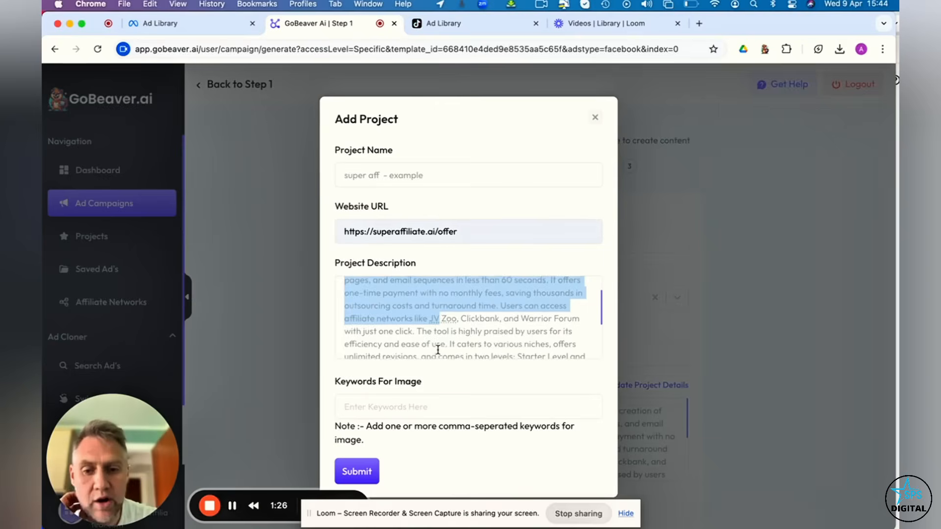
pyautogui.scroll(1, 436, 345)
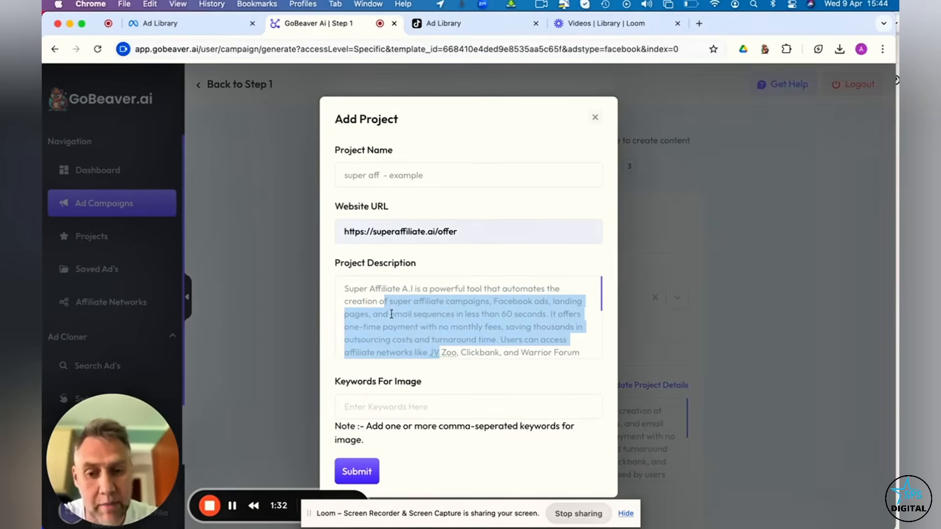
# Step: Add affiliate marketing as an image keyword for the project
pyautogui.click(375, 404)
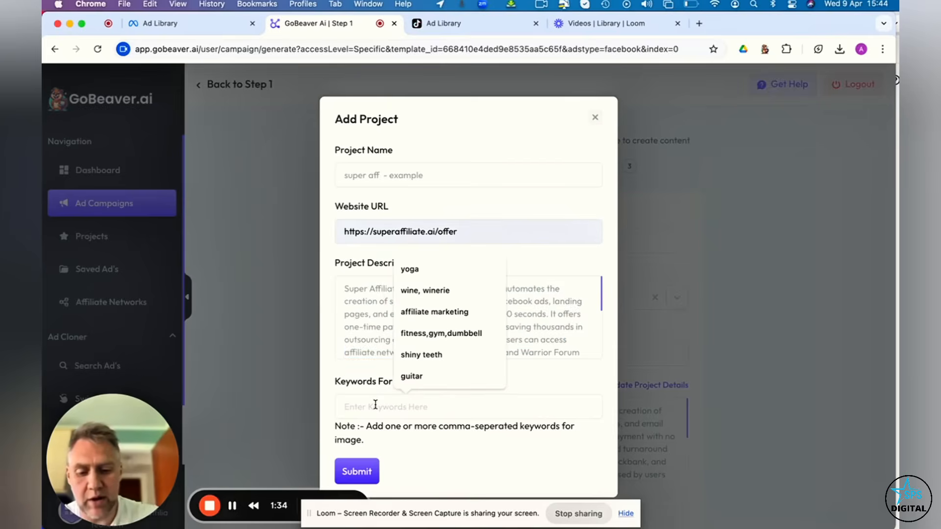
pyautogui.write('affiliate marketing')
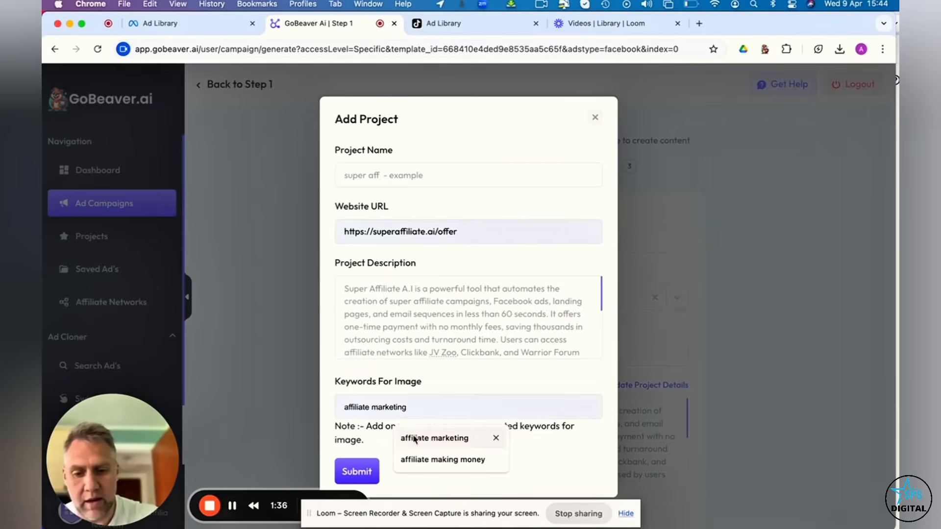
pyautogui.click(414, 439)
pyautogui.write(',make m')
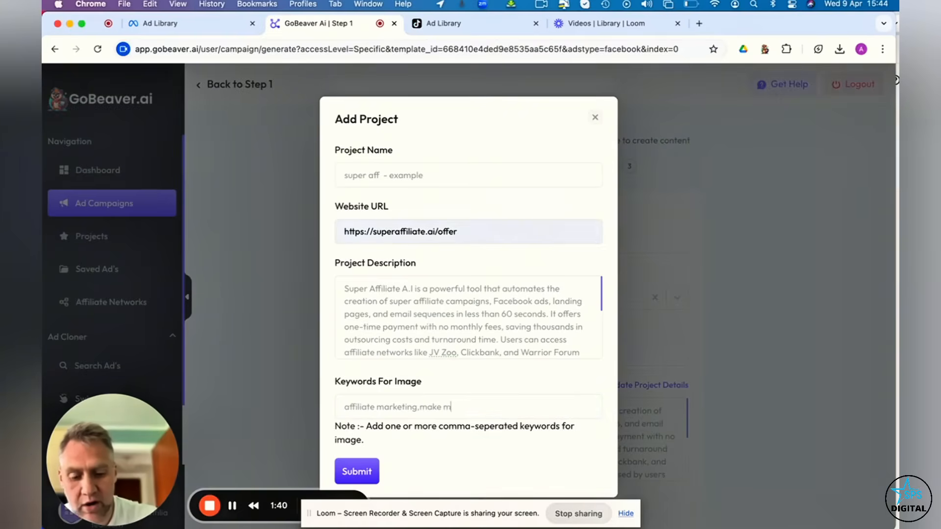
pyautogui.write('oney')
# Step: Save the project and name the campaign 'super aff ai - example' from a past name
pyautogui.click(366, 471)
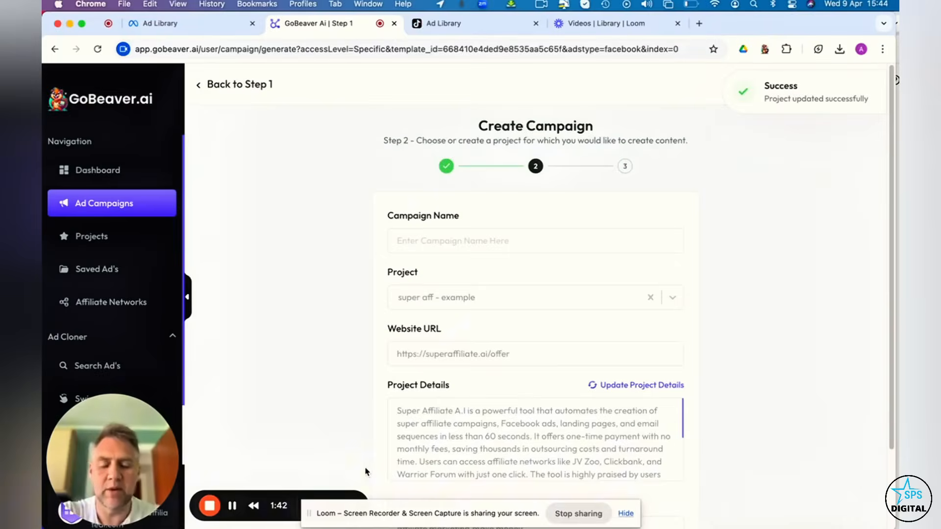
pyautogui.scroll(-2, 555, 373)
pyautogui.scroll(-2, 555, 373)
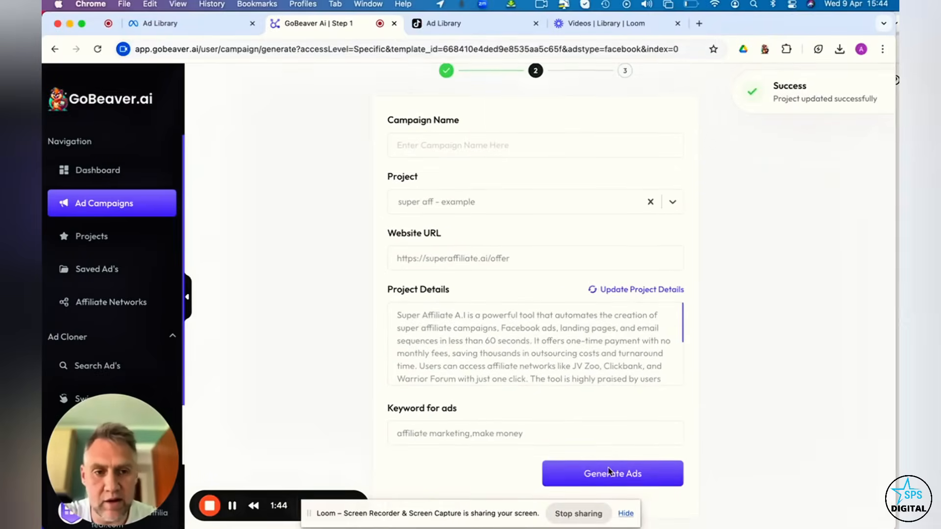
pyautogui.click(612, 474)
pyautogui.click(488, 334)
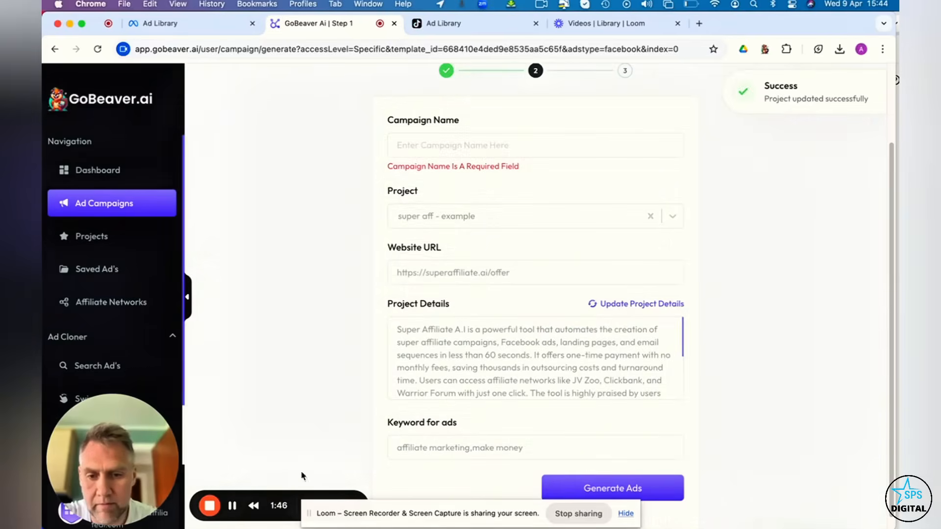
pyautogui.click(460, 144)
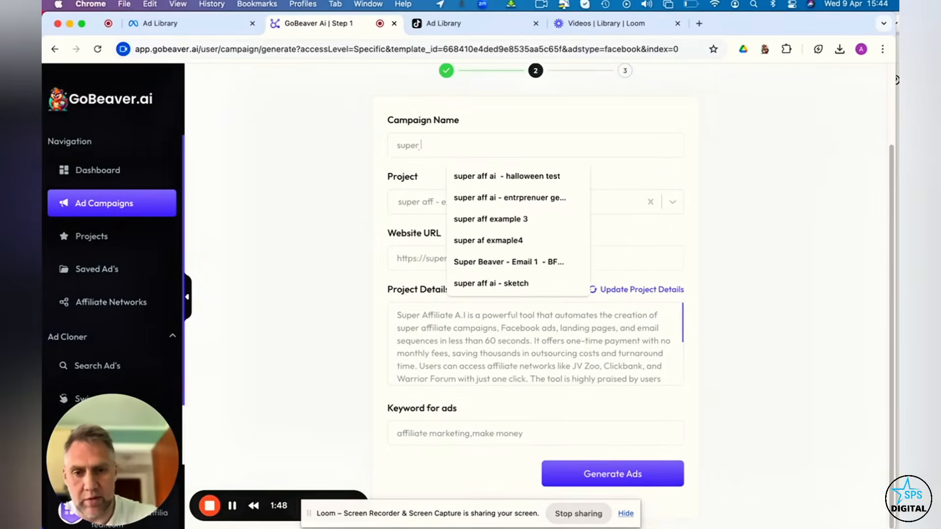
pyautogui.write('super aff')
pyautogui.click(500, 176)
pyautogui.moveTo(451, 145); pyautogui.dragTo(509, 145)
pyautogui.press('BackSpace')
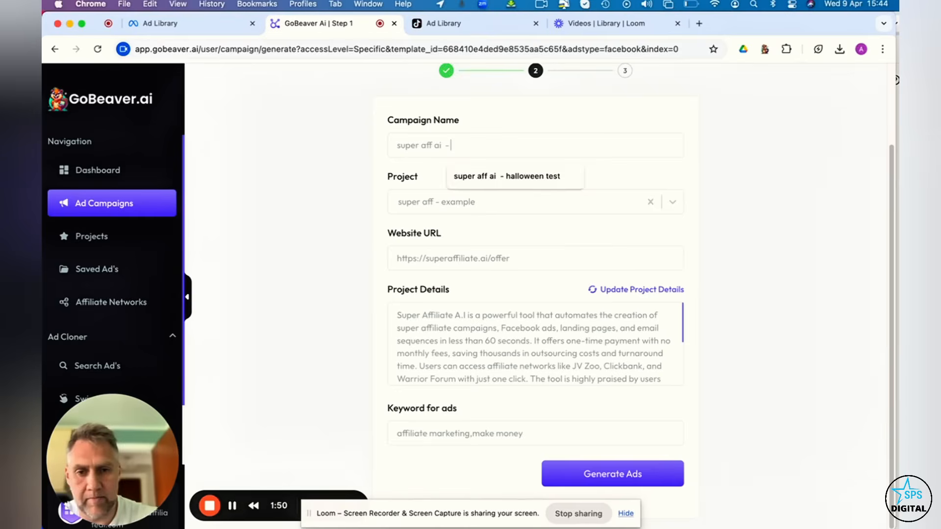
pyautogui.write('xample')
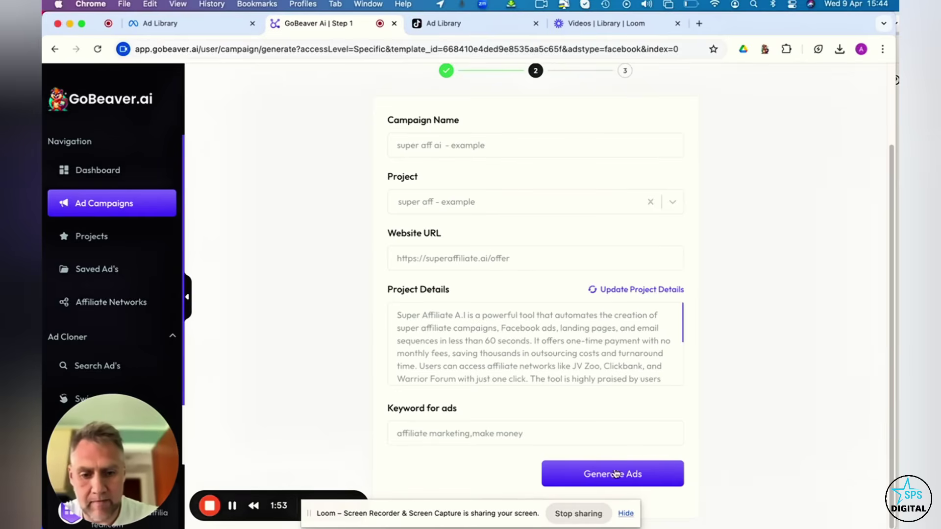
# Step: Generate the Facebook ads, expand the ad text and open the ad for editing
pyautogui.click(616, 474)
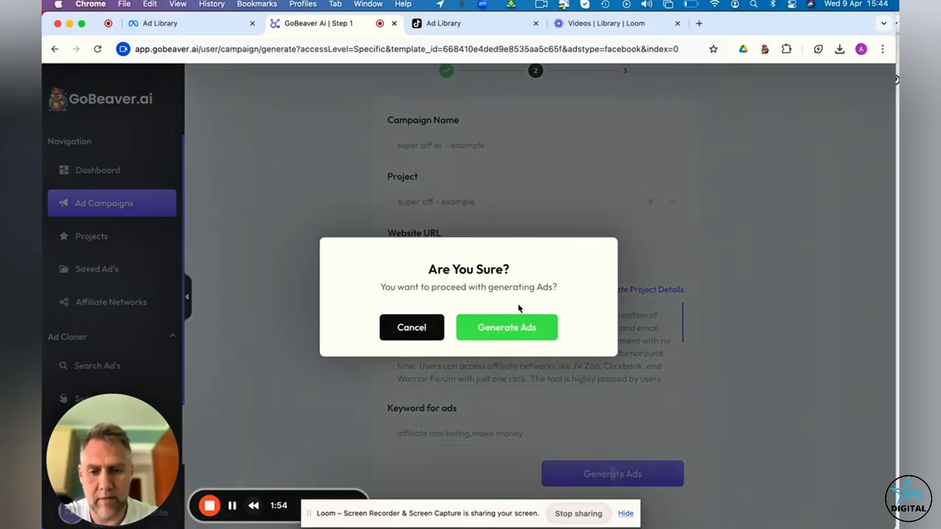
pyautogui.click(512, 330)
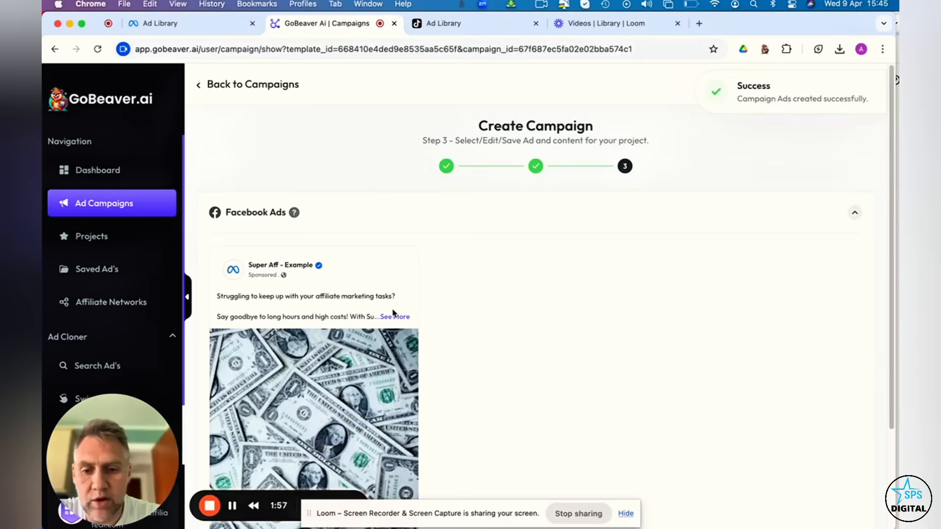
pyautogui.click(394, 318)
pyautogui.scroll(-2, 366, 359)
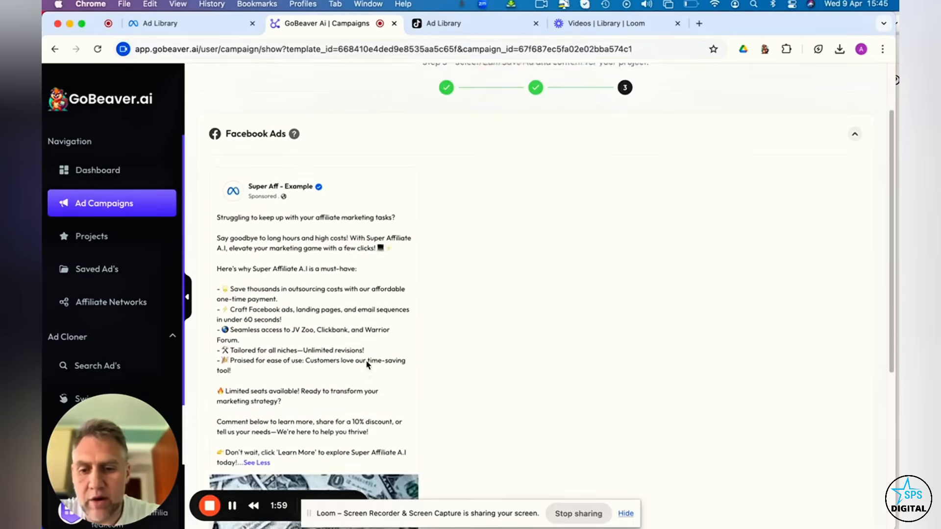
pyautogui.scroll(-1, 365, 360)
pyautogui.scroll(-1, 328, 395)
pyautogui.scroll(-2, 328, 395)
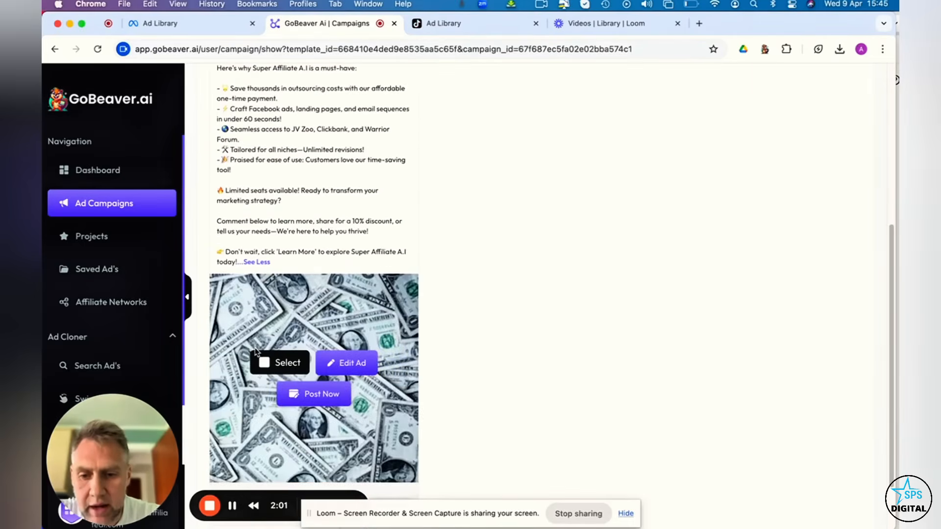
pyautogui.click(329, 368)
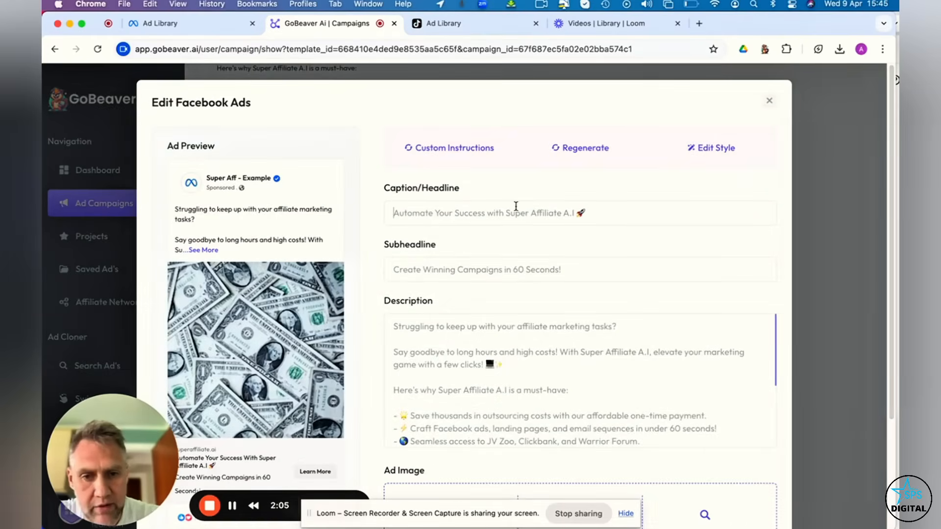
pyautogui.moveTo(404, 269); pyautogui.dragTo(511, 270)
pyautogui.scroll(-1, 470, 332)
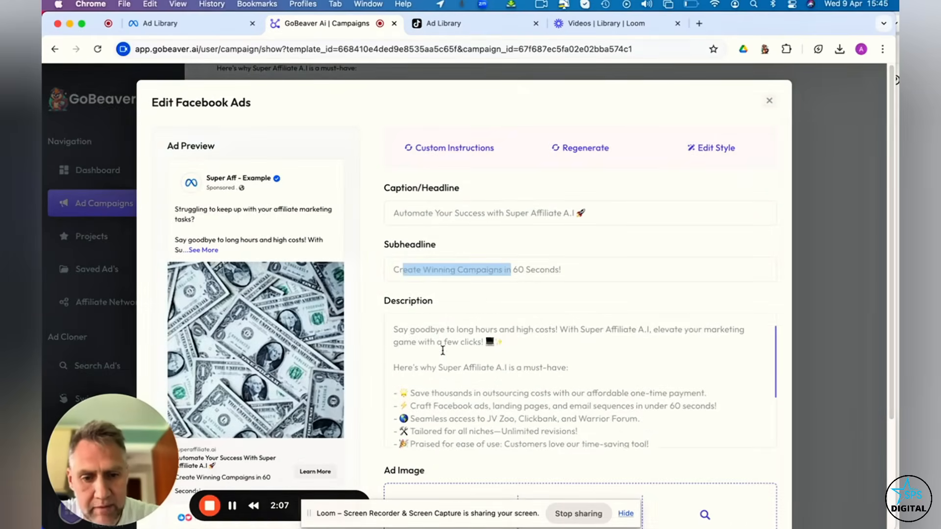
pyautogui.scroll(-2, 441, 351)
pyautogui.scroll(-2, 442, 352)
pyautogui.scroll(-3, 442, 351)
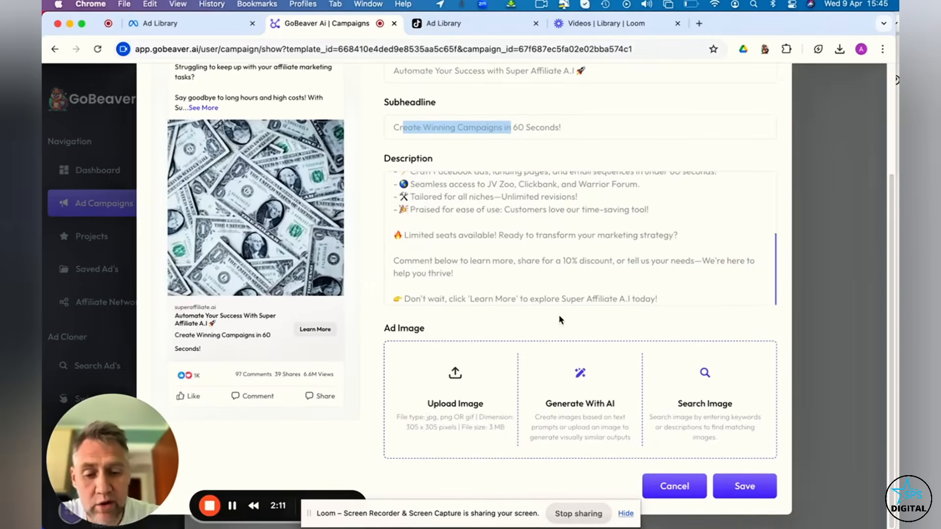
# Step: Search stock photos for 'make money' and use the sunglasses-and-cash photo as the ad image
pyautogui.click(685, 380)
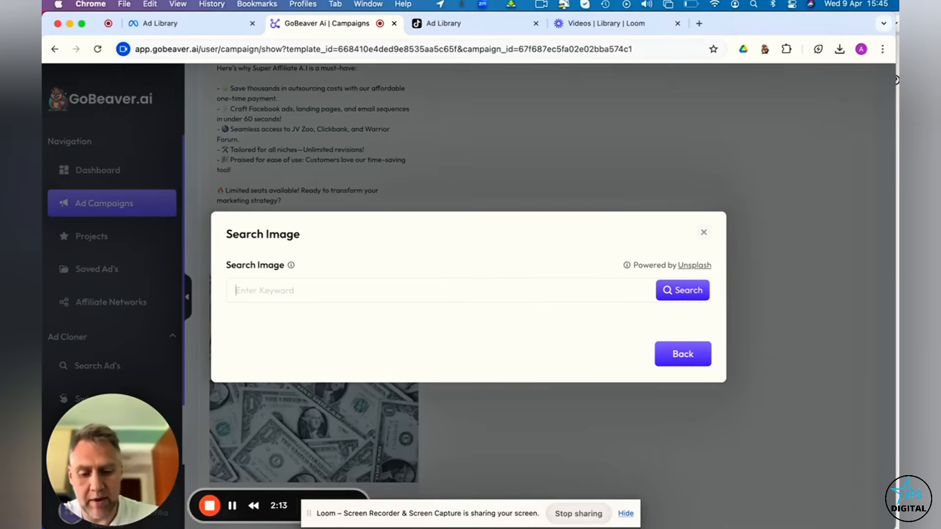
pyautogui.write('maki')
pyautogui.write('oney')
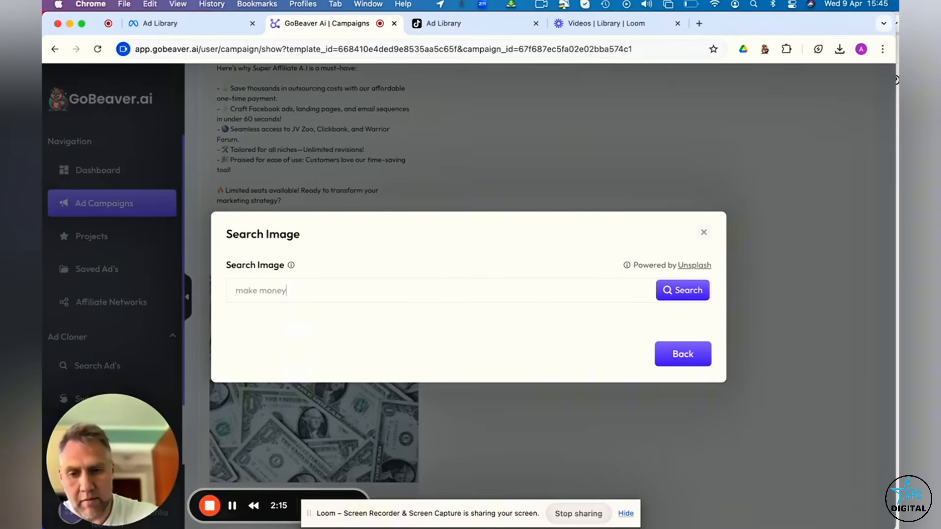
pyautogui.press('Return')
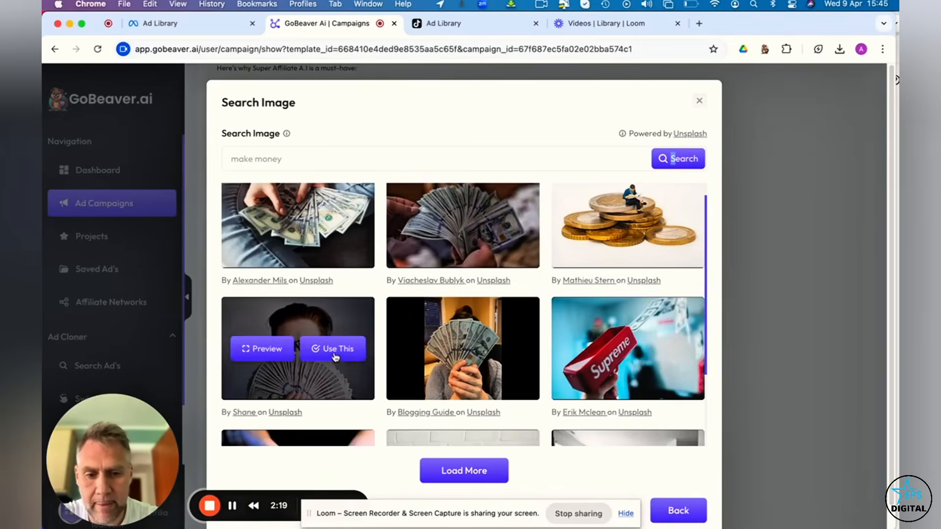
pyautogui.click(266, 349)
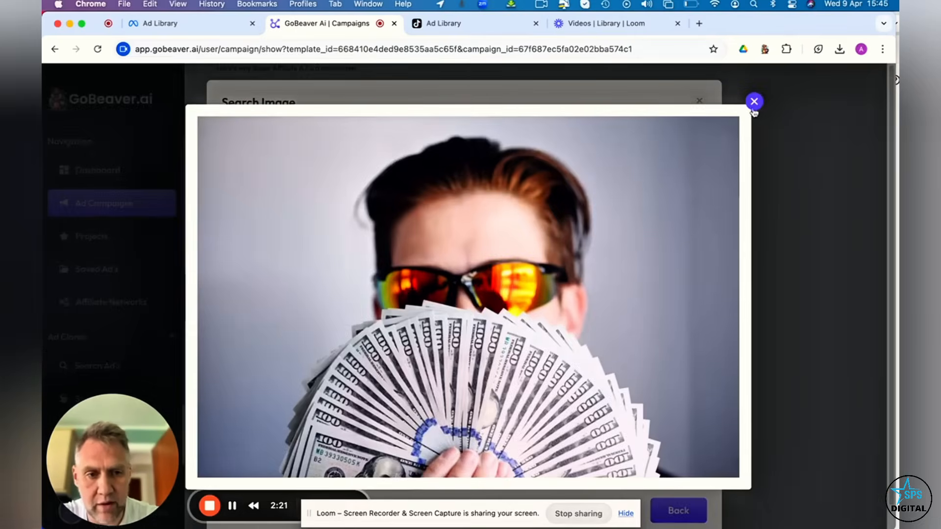
pyautogui.click(753, 103)
pyautogui.click(350, 353)
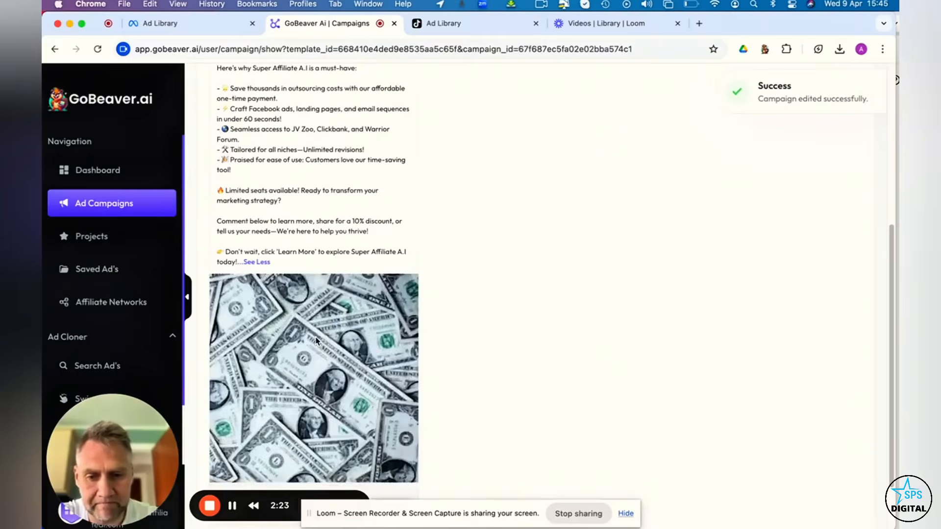
# Step: Open AI image generation for the ad, cancel it, and reopen the ad editor
pyautogui.click(333, 366)
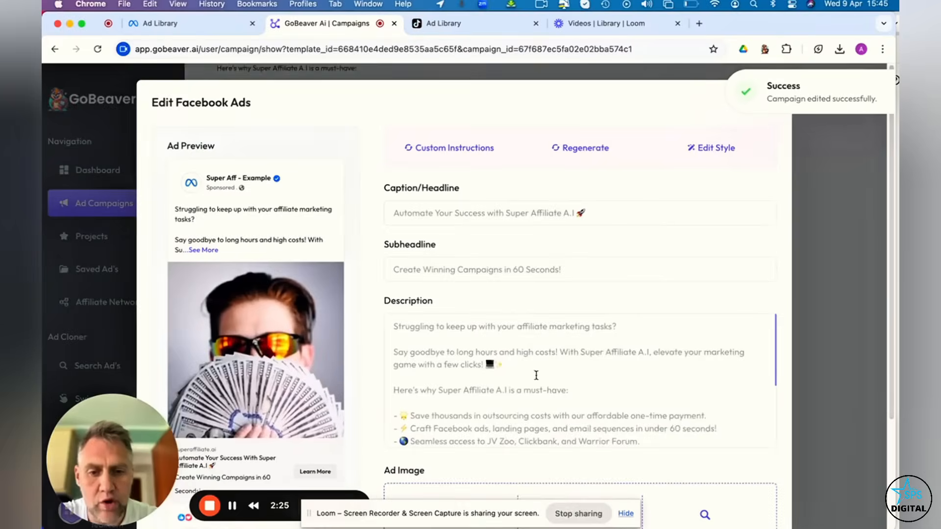
pyautogui.scroll(-3, 564, 409)
pyautogui.scroll(-3, 578, 447)
pyautogui.scroll(-1, 577, 446)
pyautogui.click(585, 390)
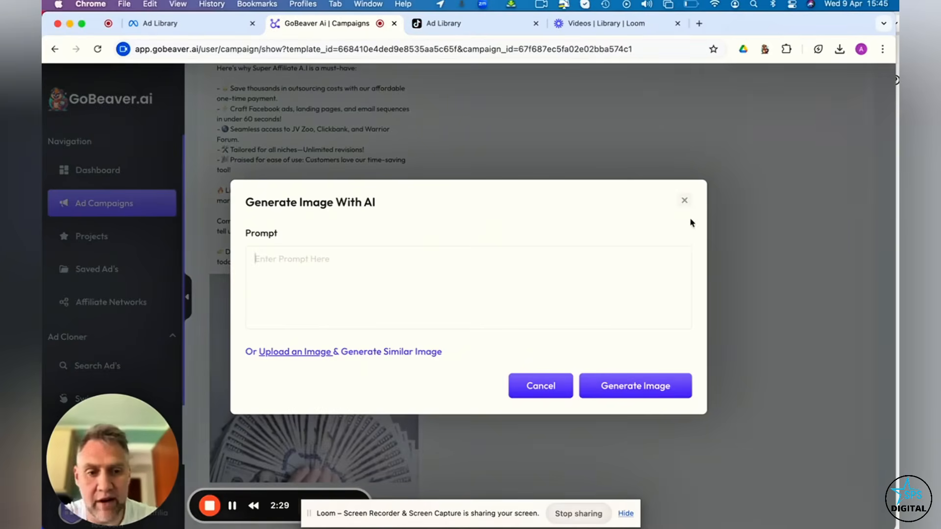
pyautogui.click(684, 202)
pyautogui.moveTo(313, 377)
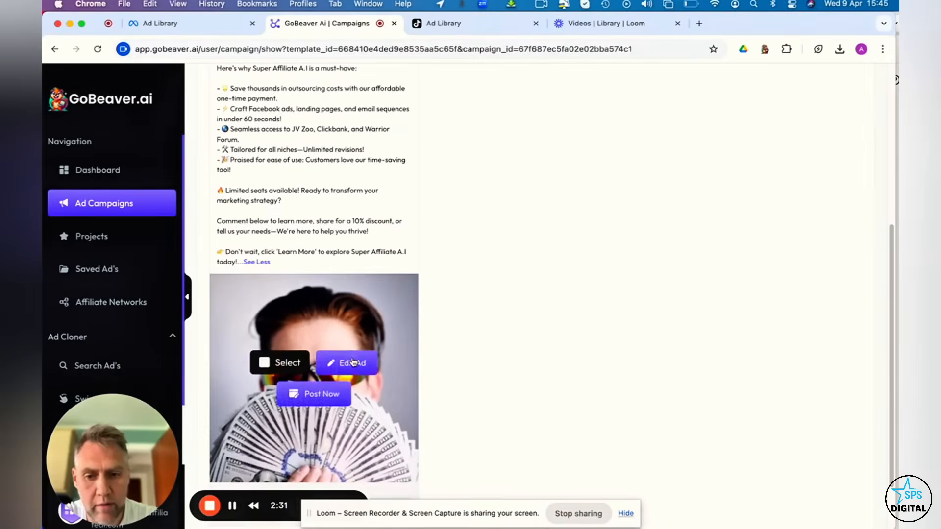
pyautogui.click(346, 361)
pyautogui.scroll(-3, 677, 405)
pyautogui.scroll(-3, 679, 413)
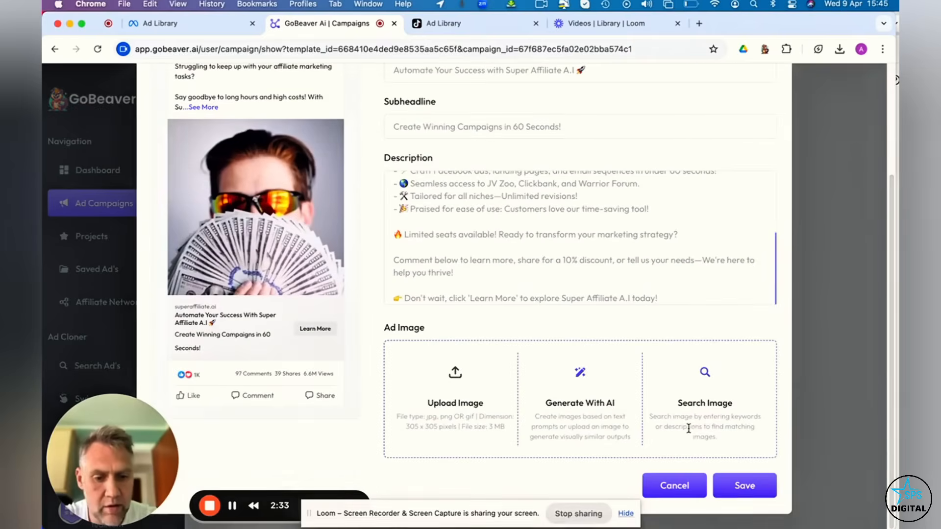
pyautogui.scroll(4, 487, 321)
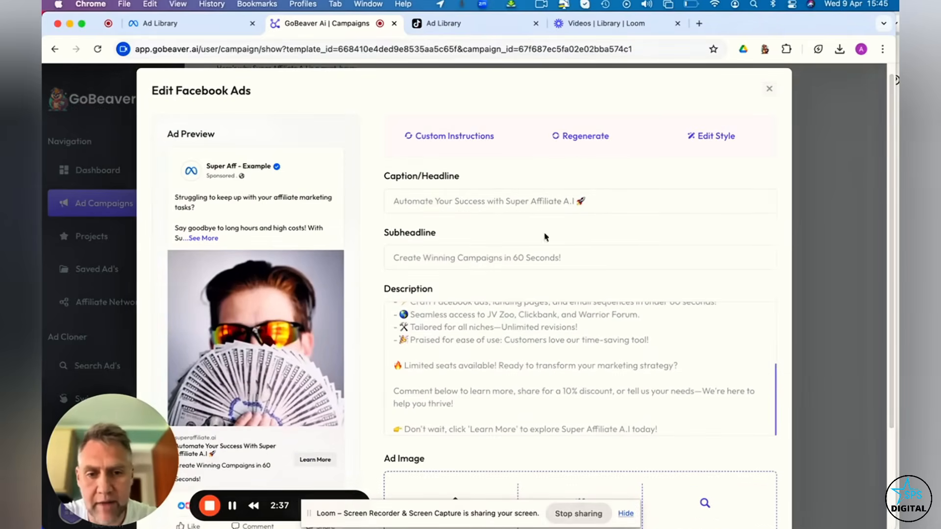
# Step: Regenerate the ad with a new tone from Edit Style, then close the style options
pyautogui.click(710, 139)
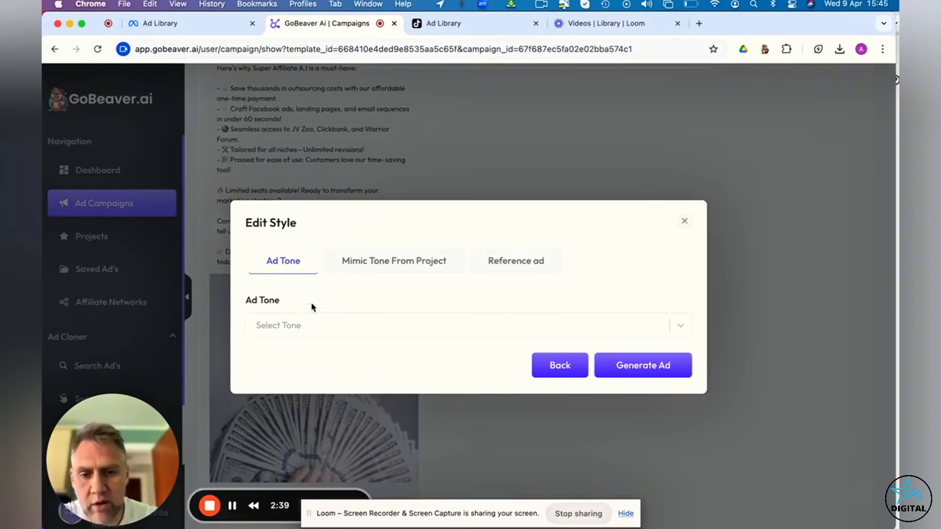
pyautogui.click(290, 330)
pyautogui.click(277, 359)
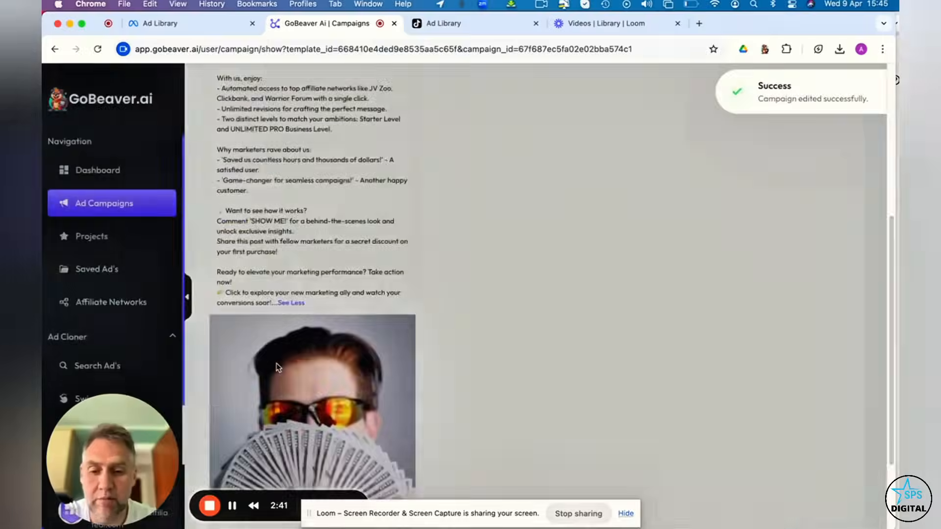
pyautogui.click(678, 153)
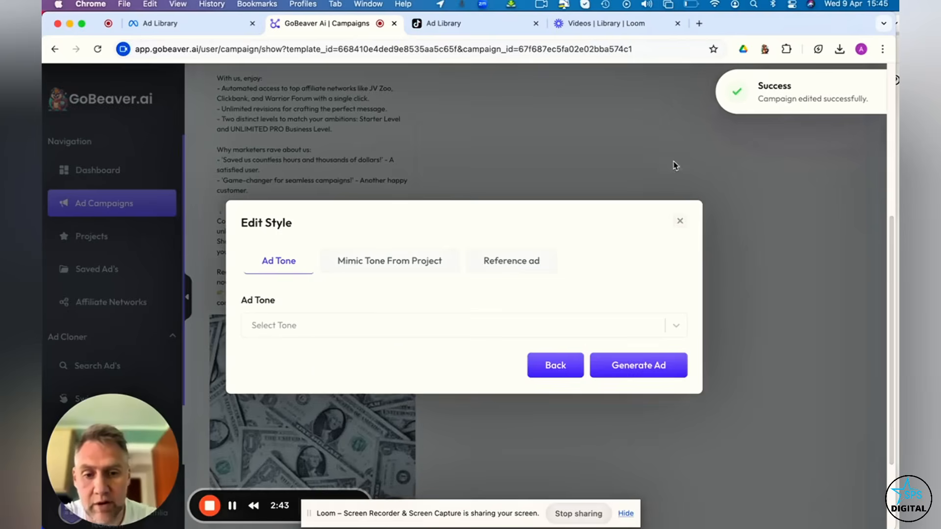
pyautogui.rightClick(332, 318)
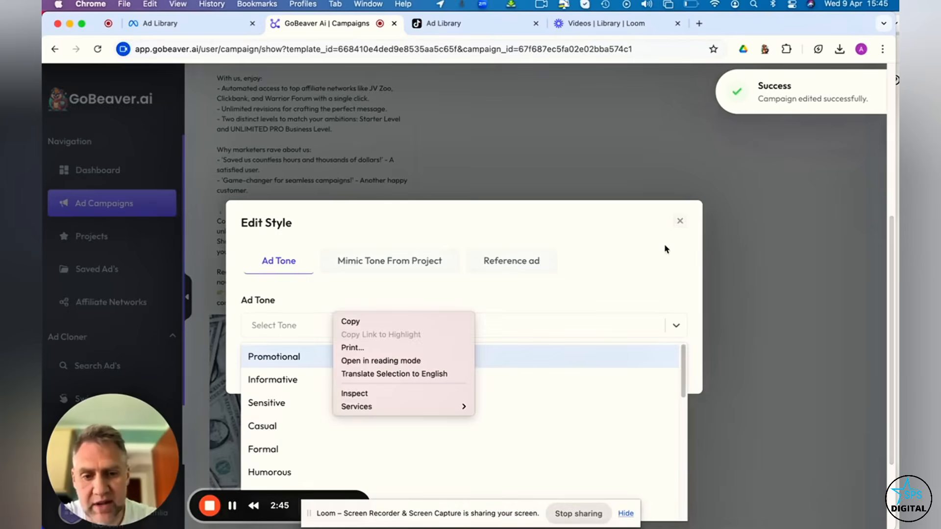
pyautogui.click(678, 222)
pyautogui.scroll(3, 478, 204)
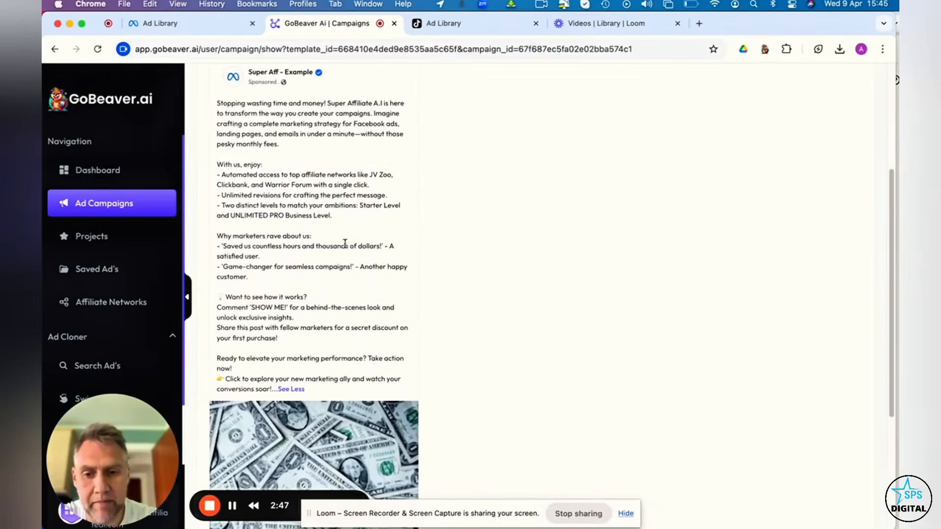
pyautogui.scroll(2, 330, 378)
pyautogui.scroll(-3, 330, 368)
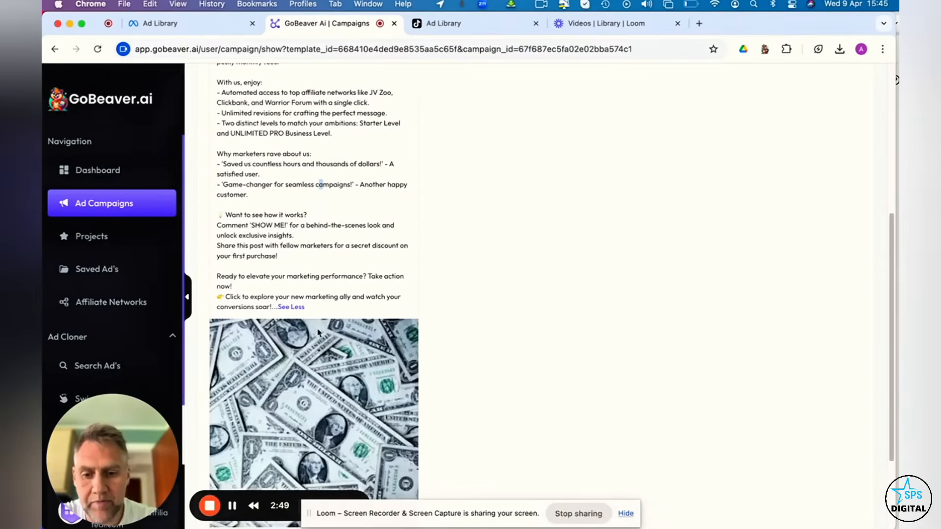
pyautogui.scroll(-1, 329, 397)
pyautogui.scroll(-1, 329, 398)
# Step: Open the dollar-bills ad for editing
pyautogui.click(351, 331)
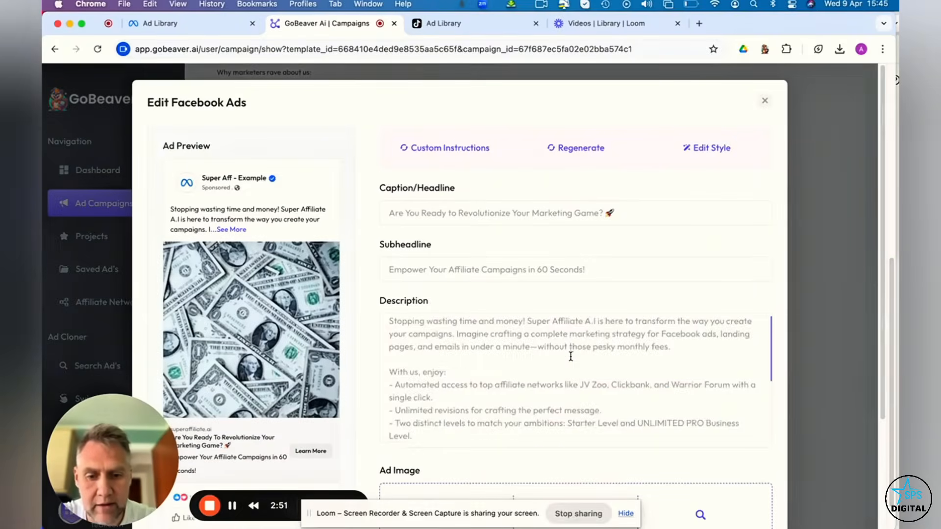
pyautogui.scroll(-1, 570, 366)
pyautogui.scroll(-2, 571, 365)
pyautogui.scroll(-2, 574, 372)
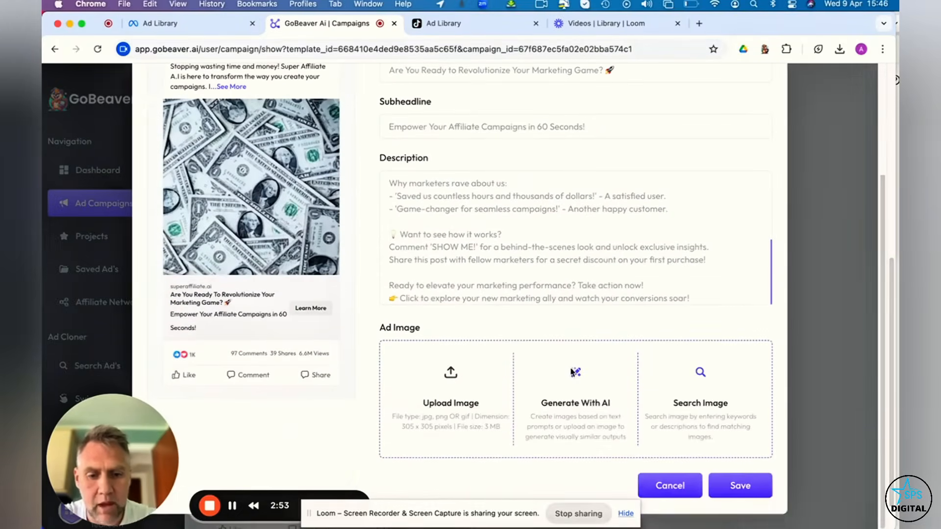
# Step: Save the ad edits, mark the dollar-bills ad selected and start saving it to a folder
pyautogui.click(741, 491)
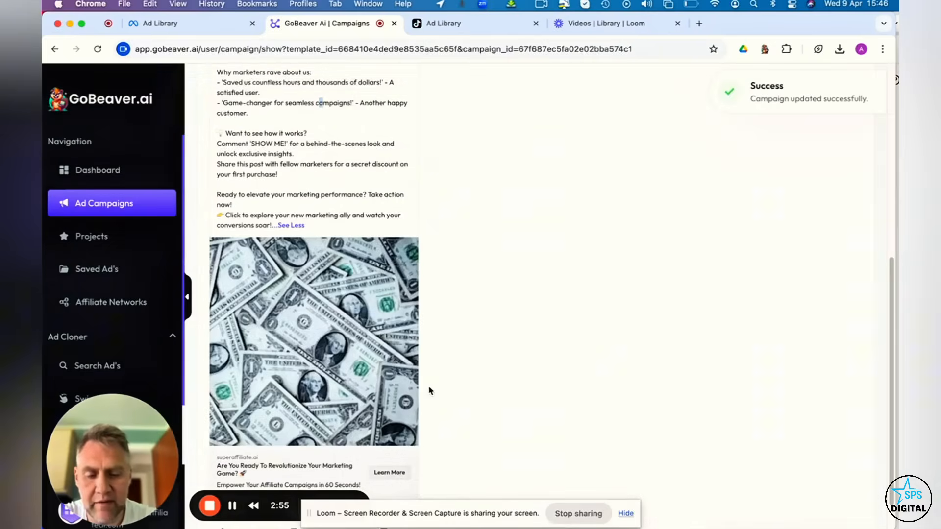
pyautogui.scroll(-1, 321, 309)
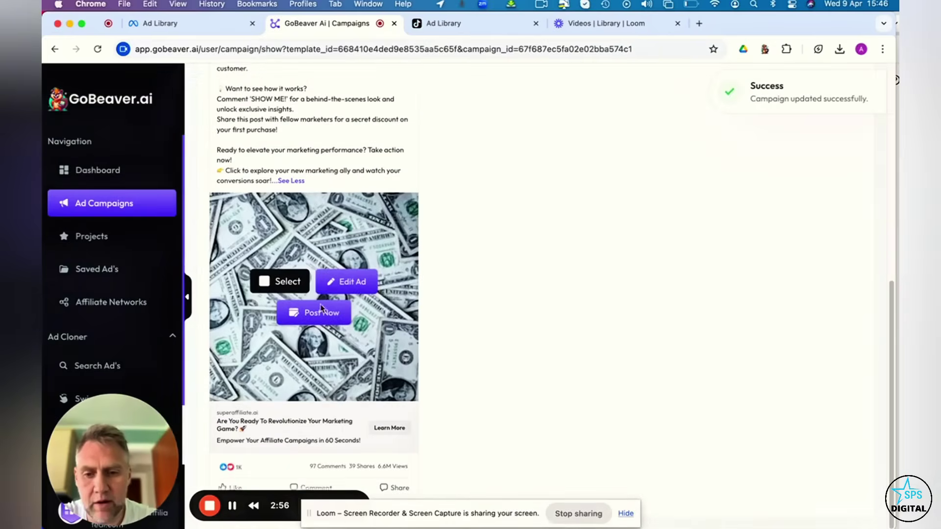
pyautogui.click(265, 287)
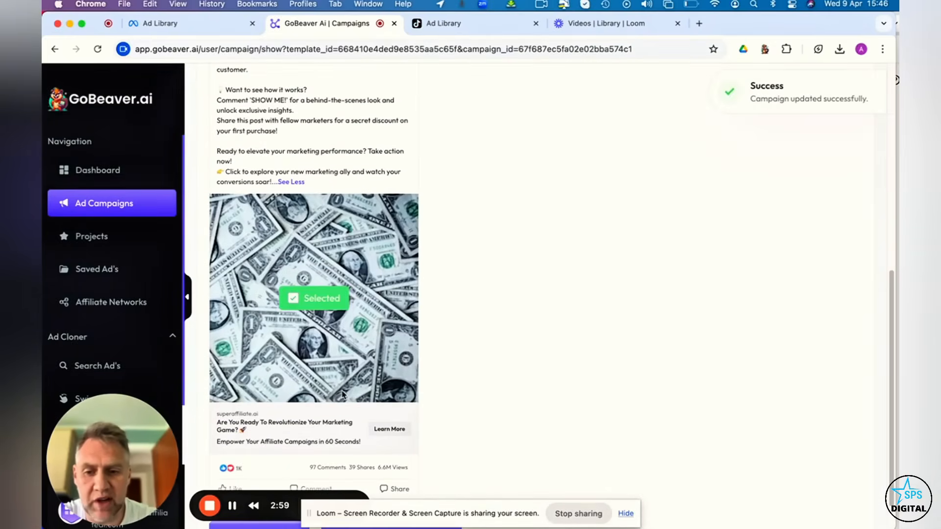
pyautogui.scroll(-1, 346, 389)
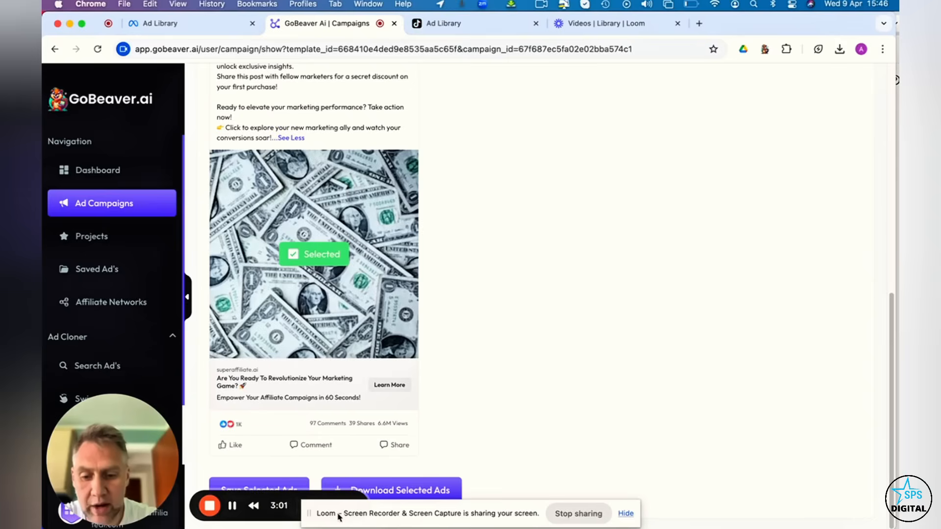
pyautogui.click(339, 517)
pyautogui.click(250, 485)
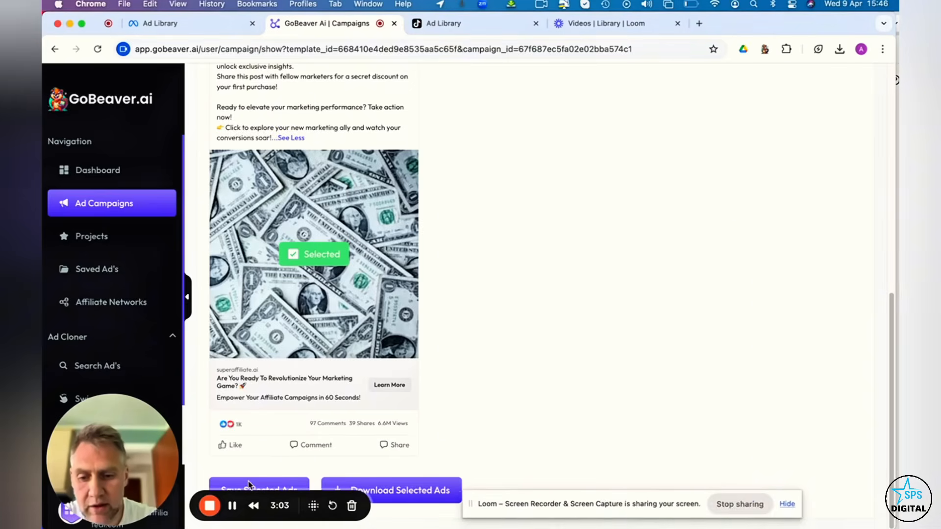
pyautogui.click(249, 489)
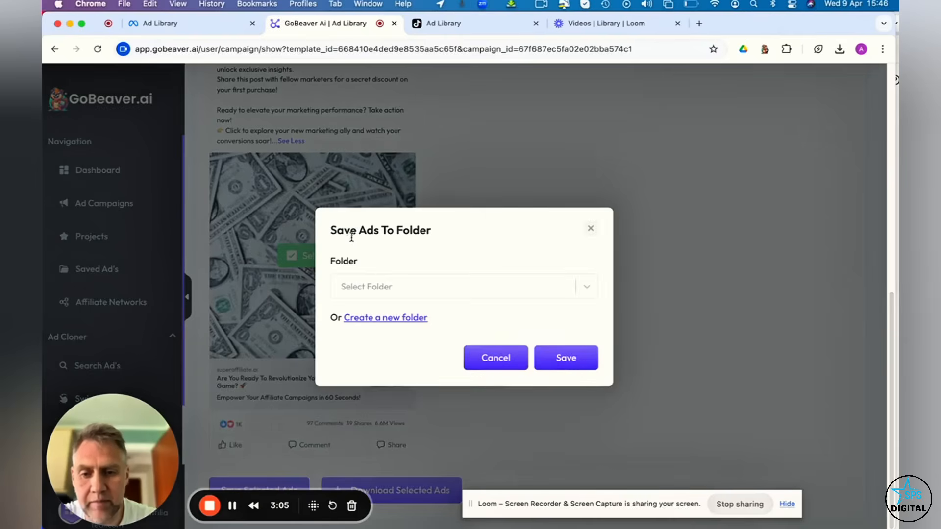
# Step: Save the selected ad into the Make Money Search folder
pyautogui.click(393, 286)
pyautogui.click(423, 221)
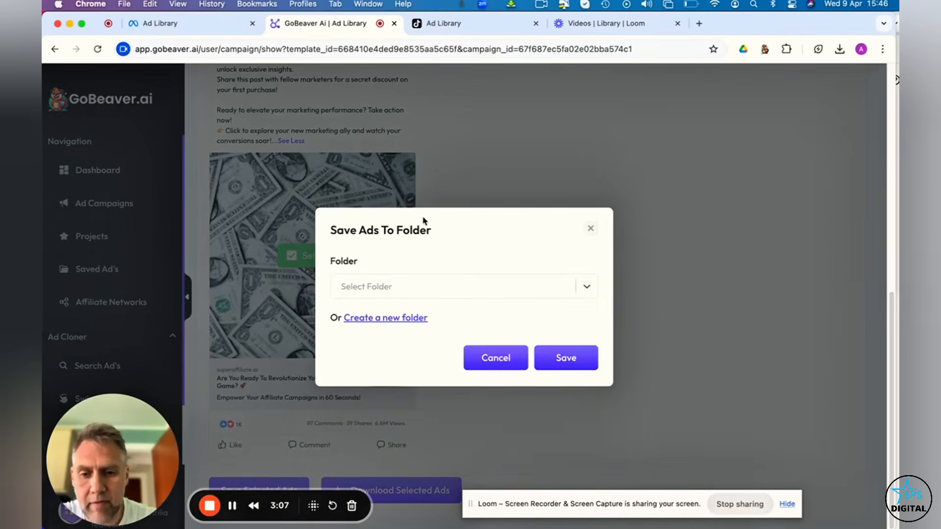
pyautogui.click(391, 285)
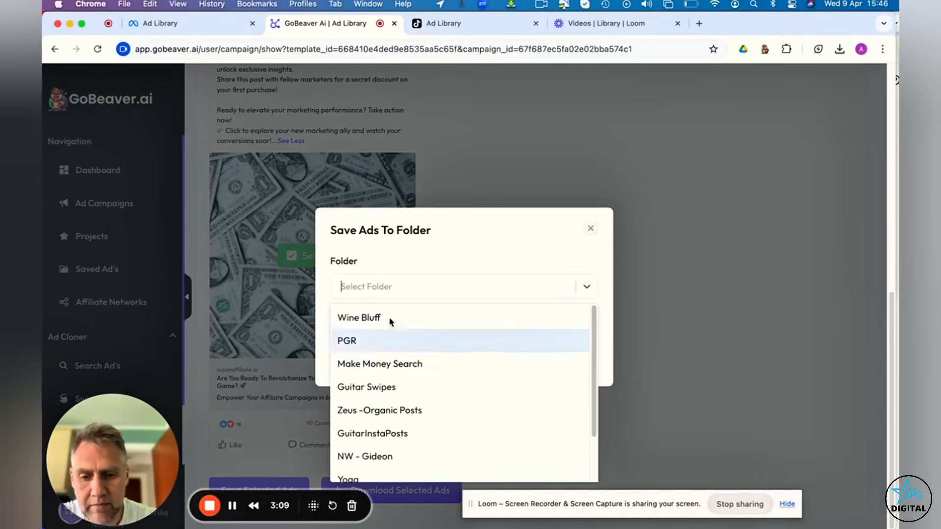
pyautogui.scroll(-2, 394, 411)
pyautogui.scroll(2, 414, 331)
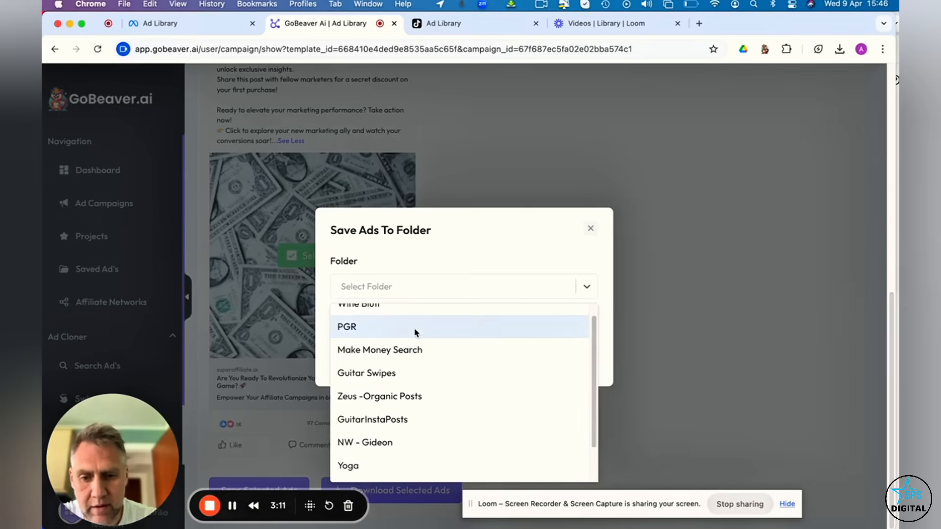
pyautogui.click(409, 357)
pyautogui.click(564, 360)
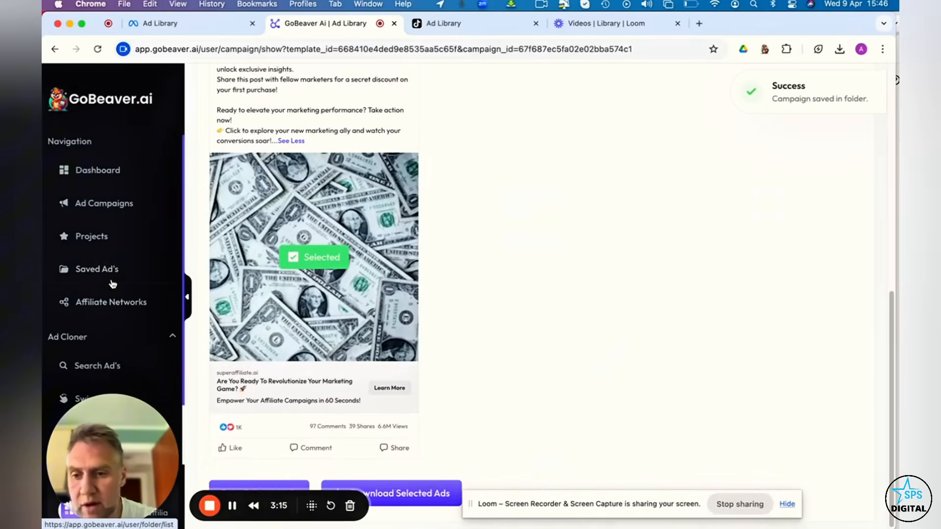
# Step: Check the Make Money Search folder in Saved Ads, then return to the folder list
pyautogui.click(100, 272)
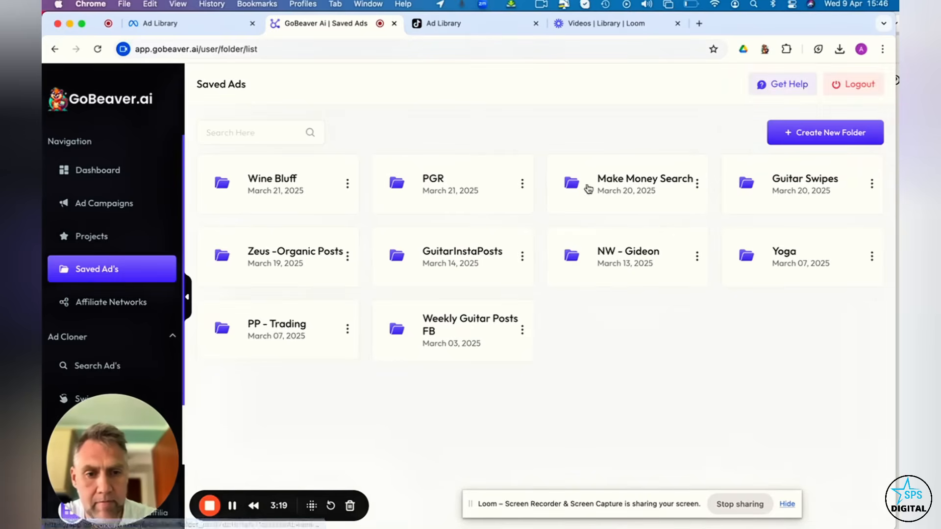
pyautogui.click(604, 186)
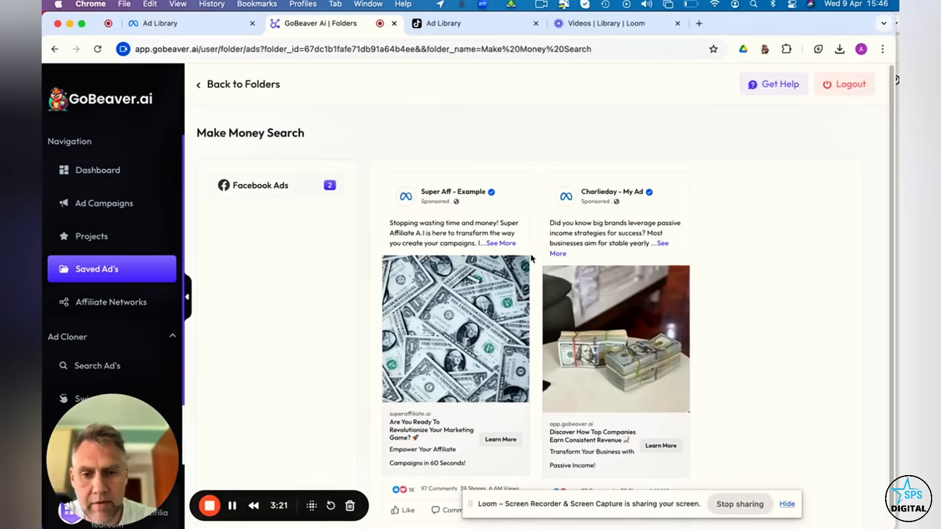
pyautogui.scroll(-1, 452, 301)
pyautogui.scroll(1, 452, 310)
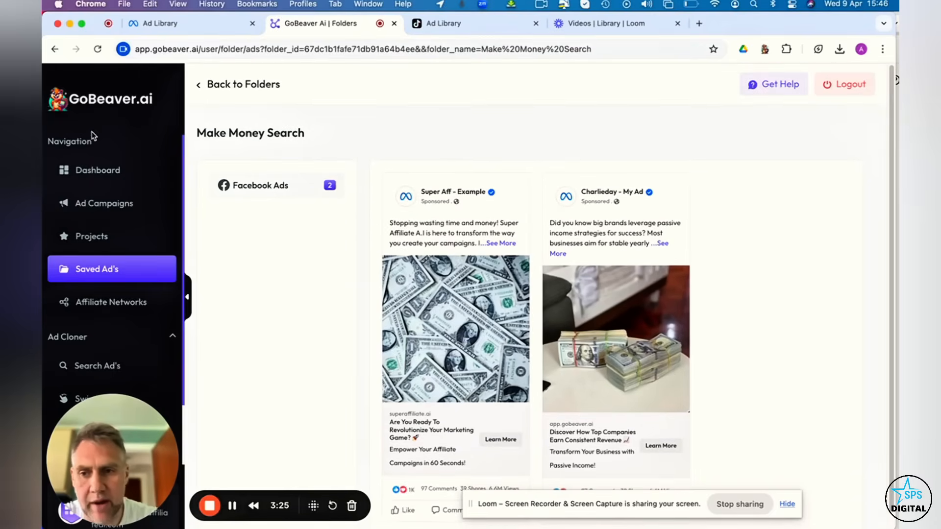
pyautogui.click(55, 49)
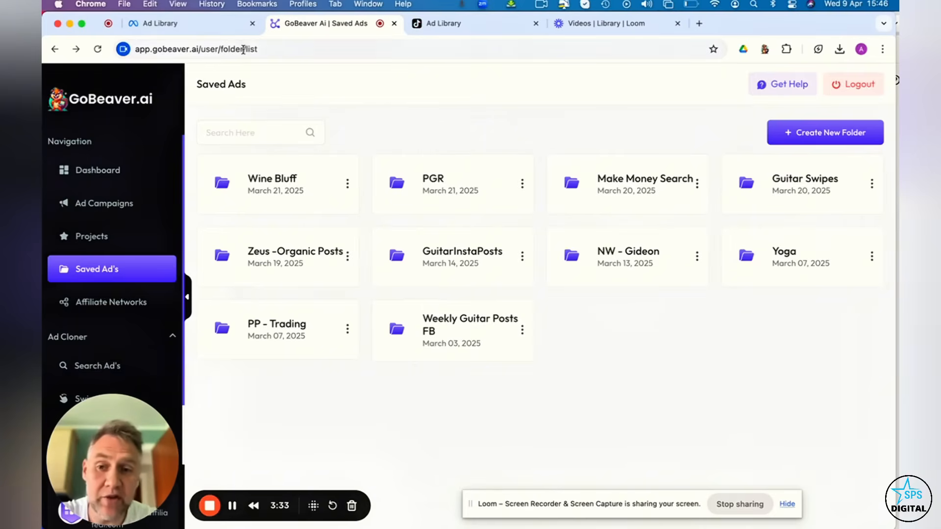
# Step: Review the HighLevel advertiser search and its filters in Meta Ad Library without changing them
pyautogui.click(170, 27)
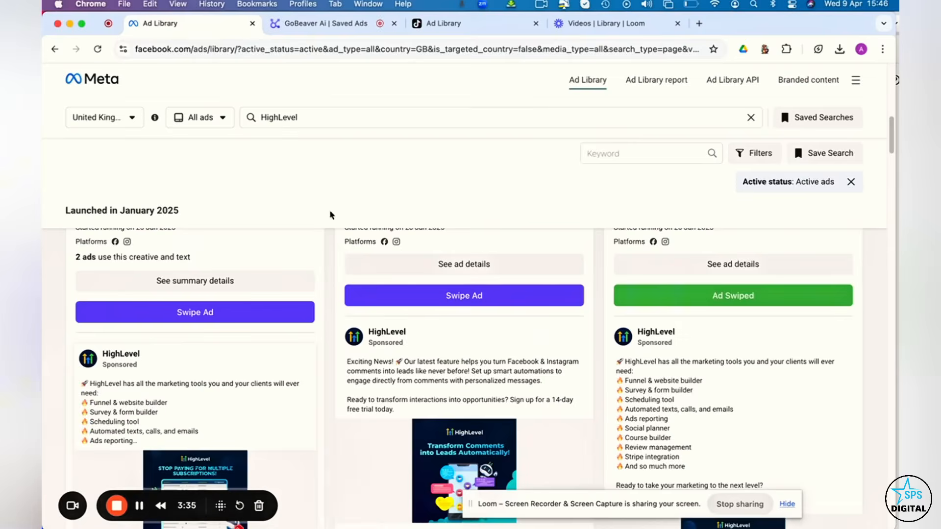
pyautogui.scroll(5, 330, 210)
pyautogui.click(311, 117)
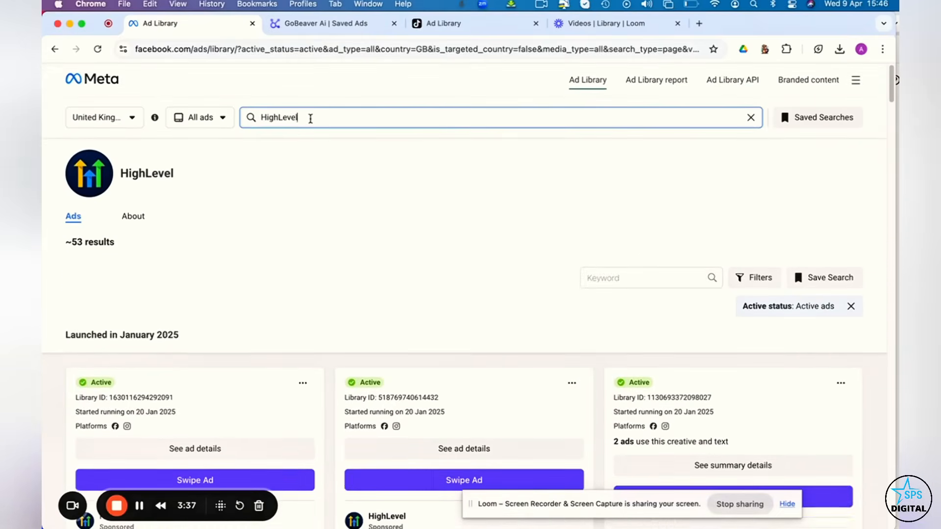
pyautogui.click(759, 278)
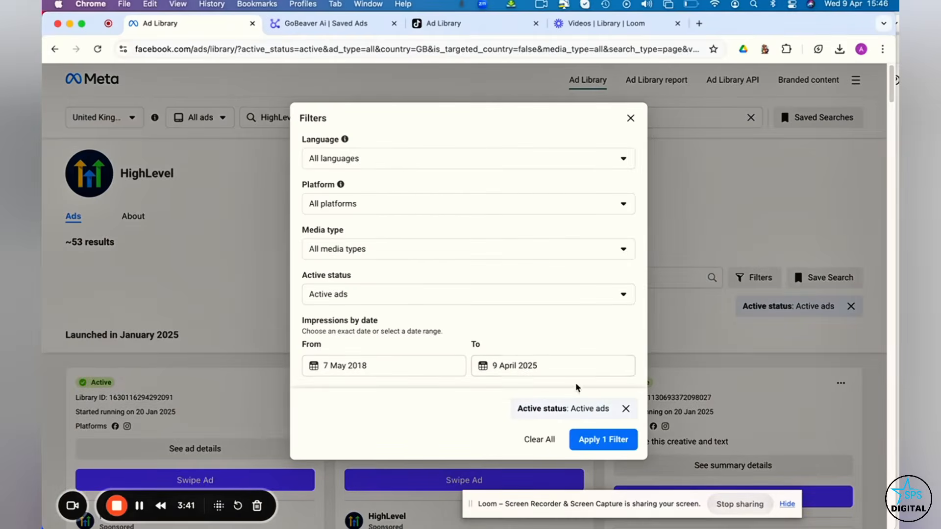
pyautogui.click(629, 120)
pyautogui.scroll(-5, 533, 409)
pyautogui.scroll(-3, 534, 410)
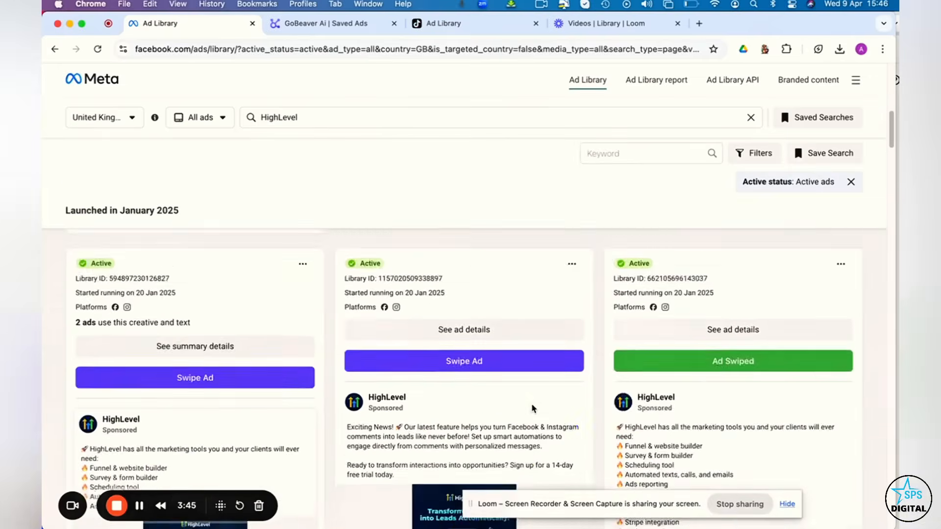
pyautogui.scroll(-1, 533, 410)
pyautogui.scroll(-1, 533, 409)
pyautogui.scroll(-5, 533, 409)
pyautogui.scroll(-3, 532, 409)
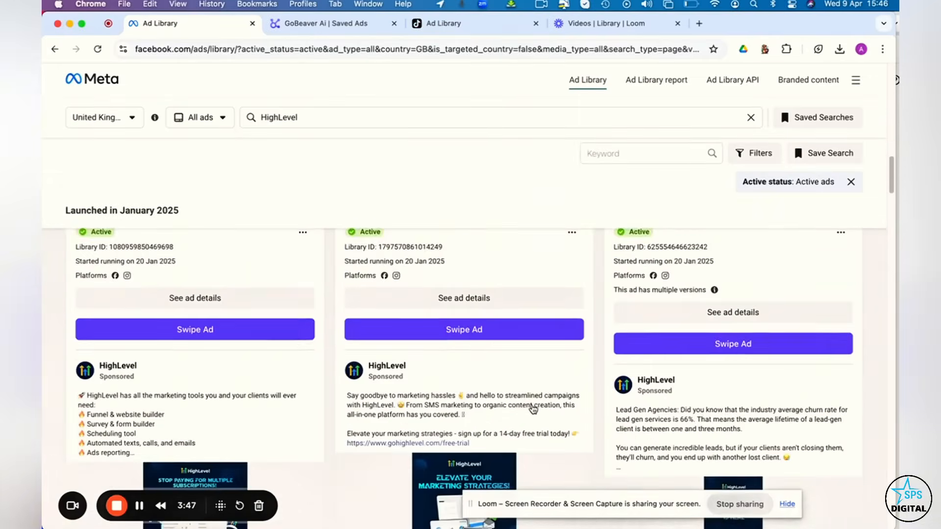
pyautogui.scroll(-1, 532, 404)
pyautogui.scroll(-2, 532, 409)
pyautogui.scroll(1, 532, 410)
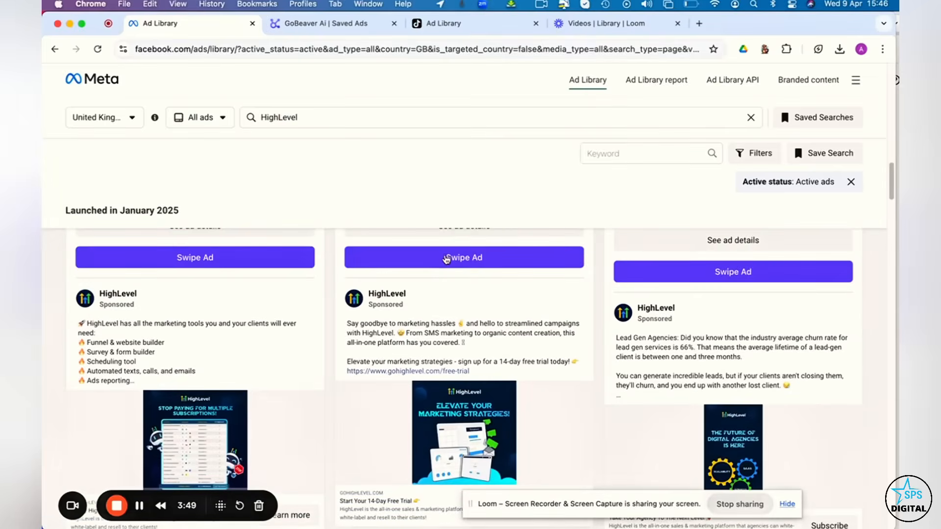
# Step: Swipe the HighLevel marketing-hassles ad into GoBeaver and highlight its opening text
pyautogui.click(444, 259)
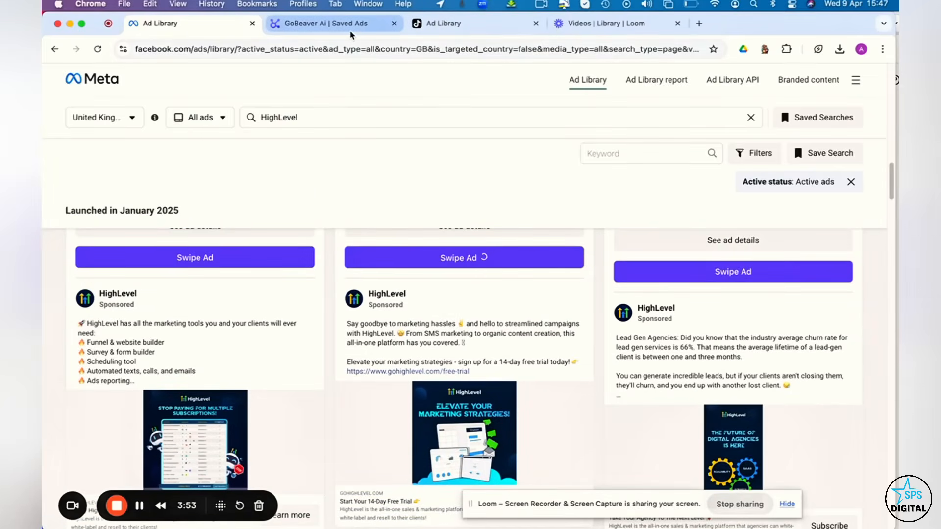
pyautogui.moveTo(457, 323); pyautogui.dragTo(423, 247)
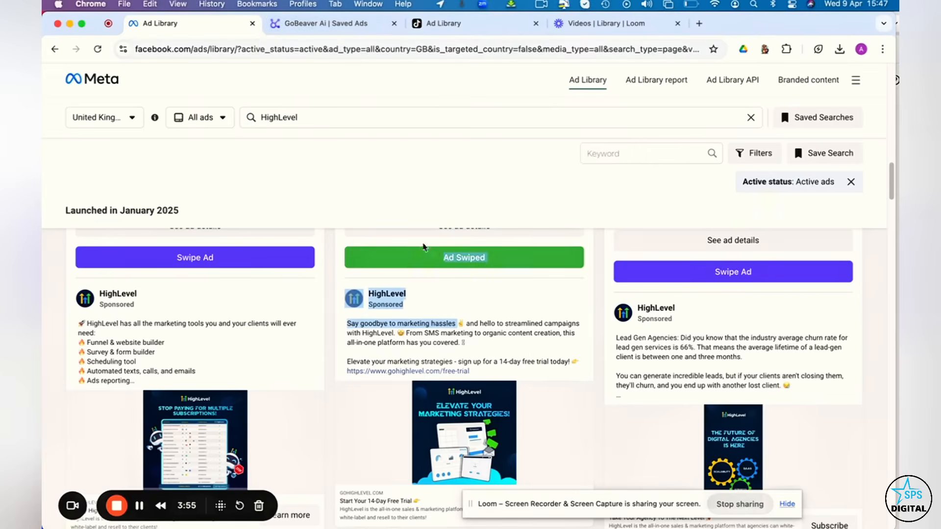
# Step: Return to GoBeaver and show the Swipe Ads folder under Ad Ideas with the new HighLevel ad
pyautogui.click(338, 27)
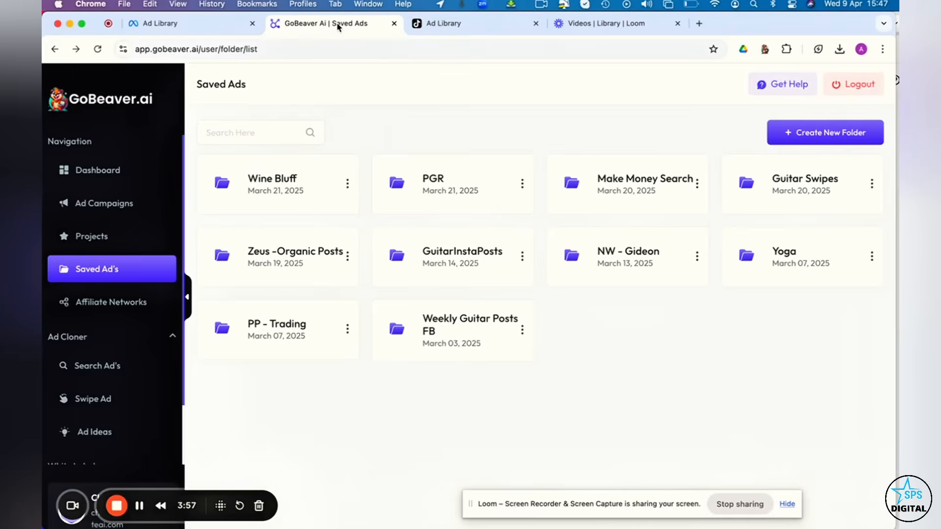
pyautogui.click(72, 506)
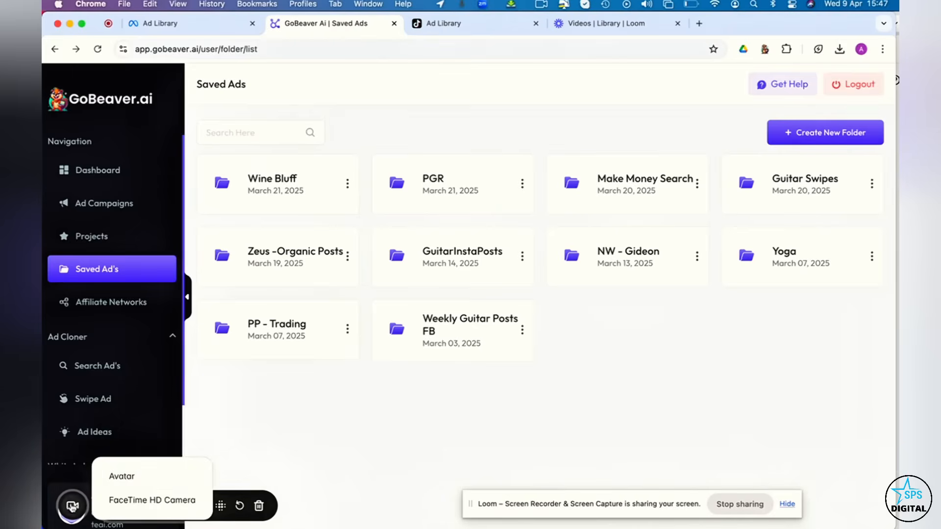
pyautogui.click(135, 507)
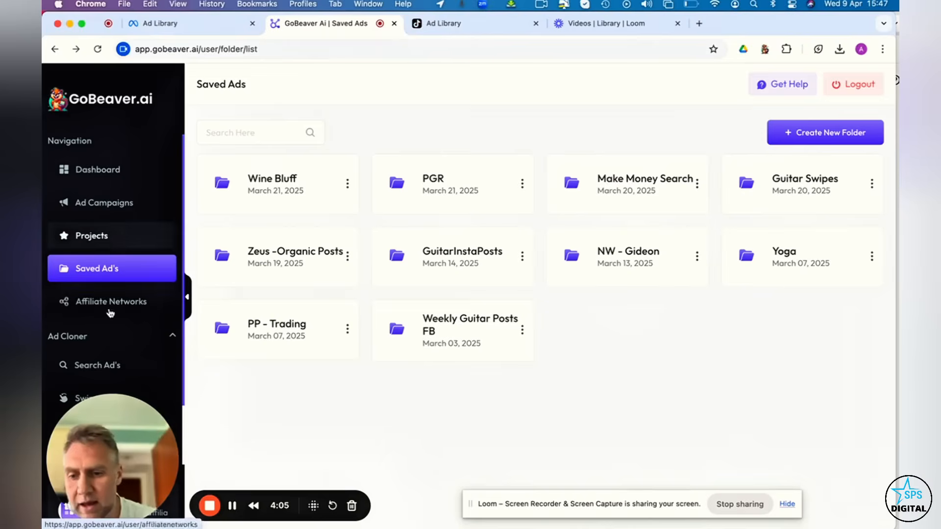
pyautogui.scroll(-2, 115, 383)
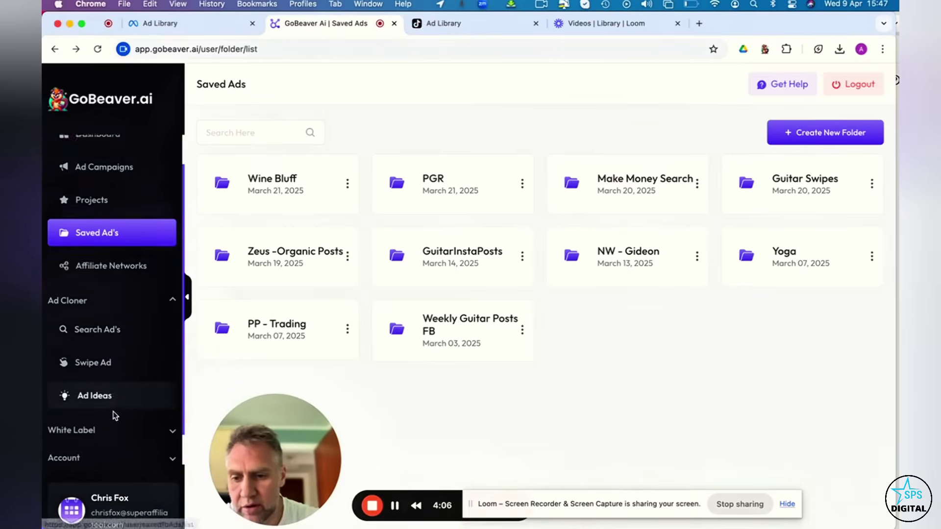
pyautogui.click(104, 387)
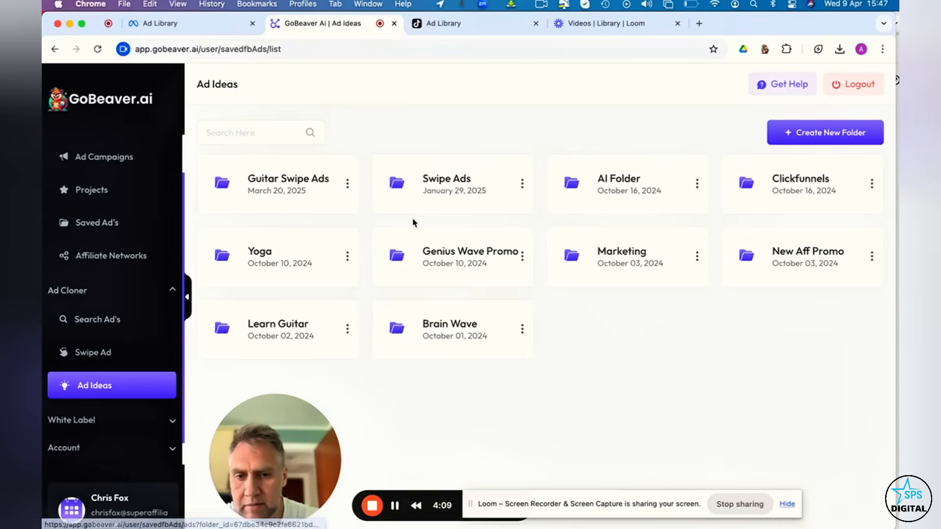
pyautogui.click(445, 184)
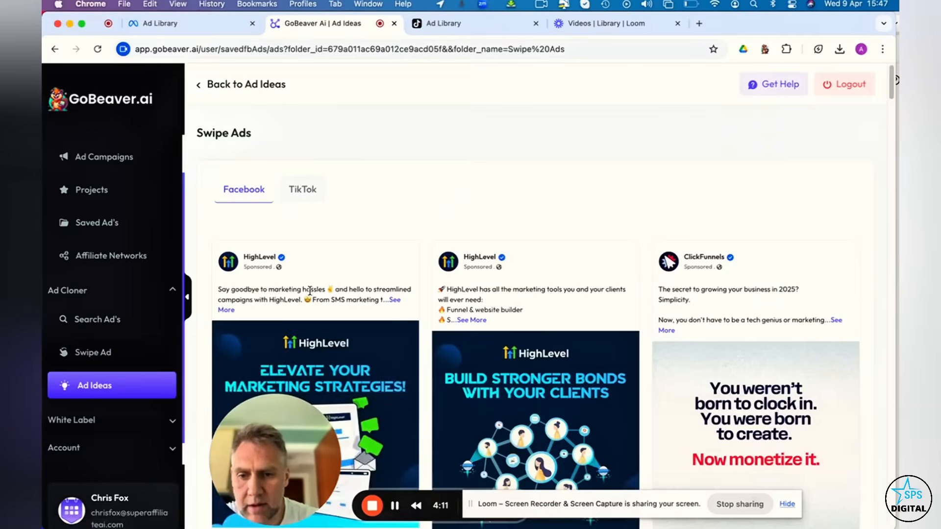
pyautogui.scroll(-2, 315, 288)
pyautogui.moveTo(315, 285)
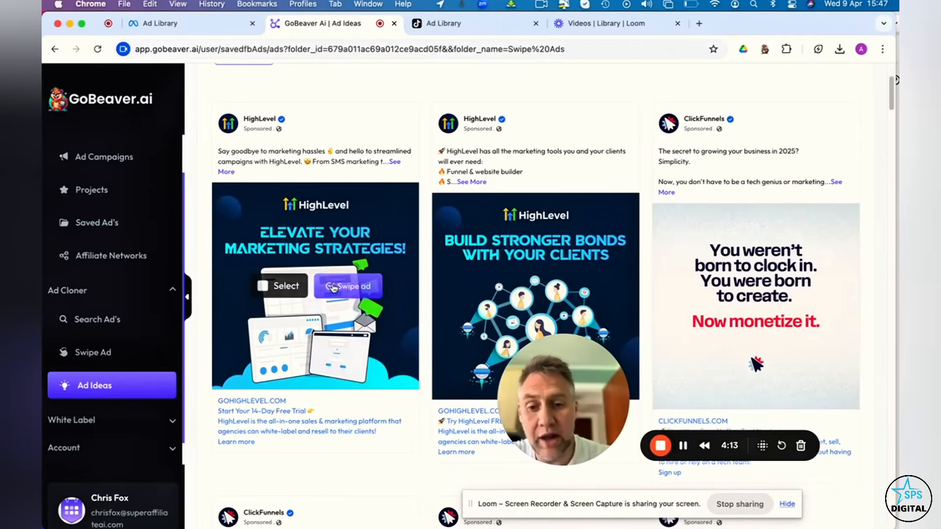
# Step: Start a swipe ad from the HighLevel card named 'yoga - ghl -demp', adapted for a different niche
pyautogui.click(344, 292)
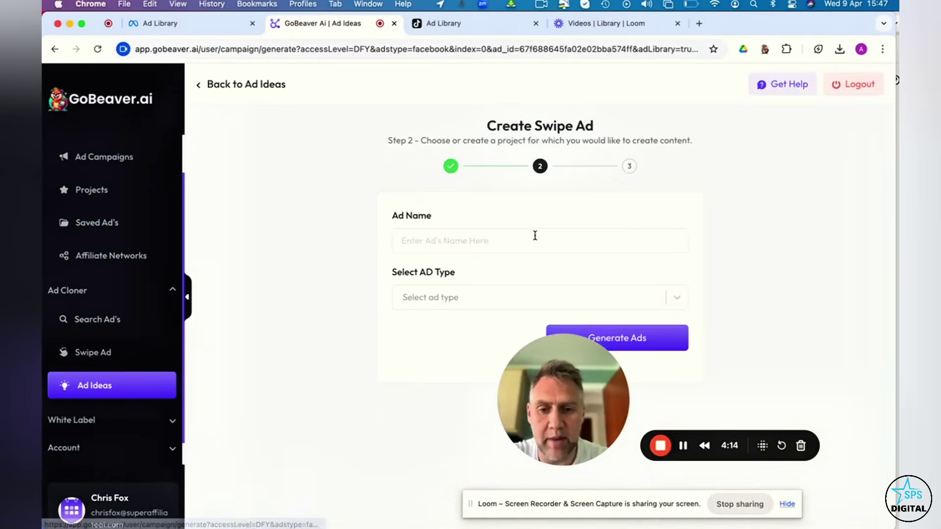
pyautogui.click(444, 235)
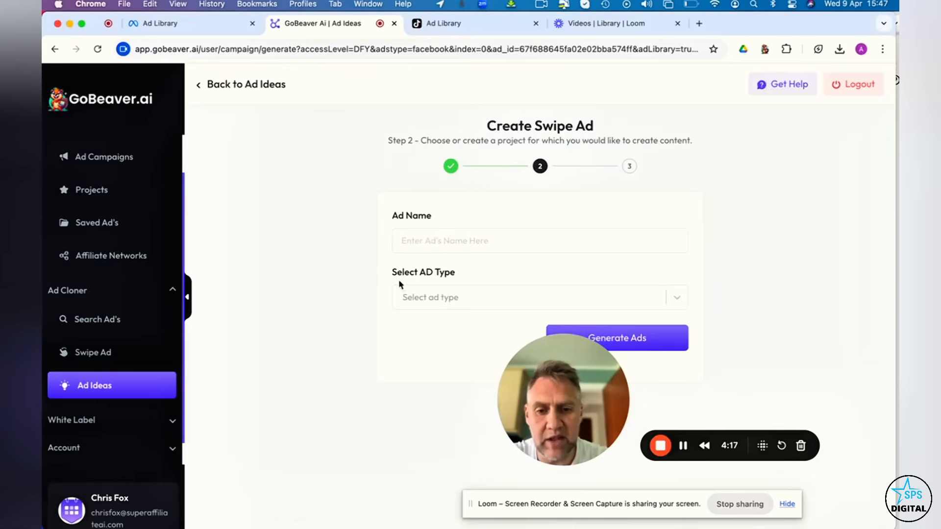
pyautogui.click(419, 300)
pyautogui.click(462, 325)
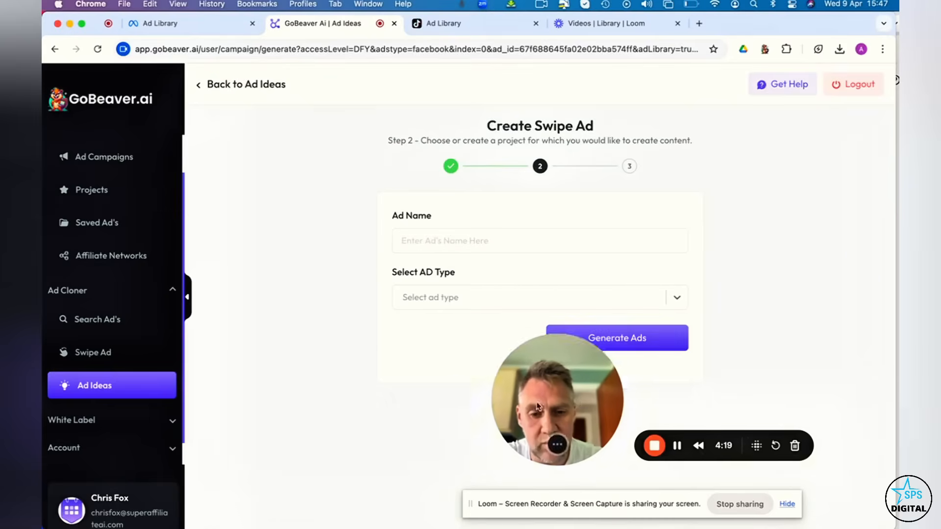
pyautogui.click(466, 304)
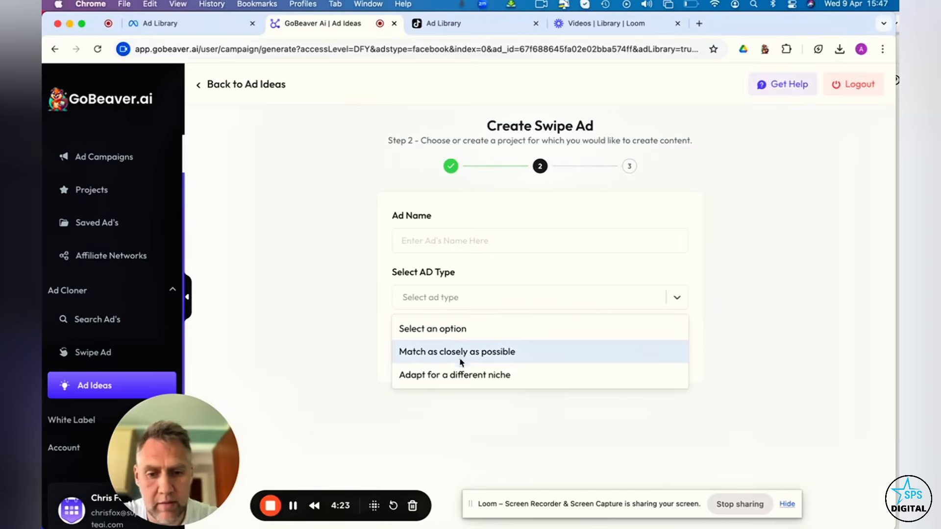
pyautogui.click(461, 375)
pyautogui.click(448, 239)
pyautogui.write('yo')
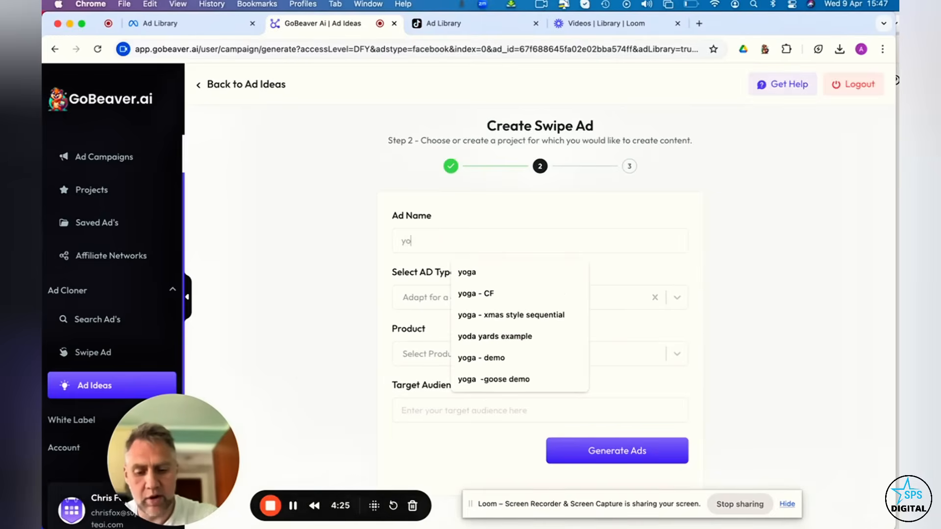
pyautogui.write('ga - ghl -demp')
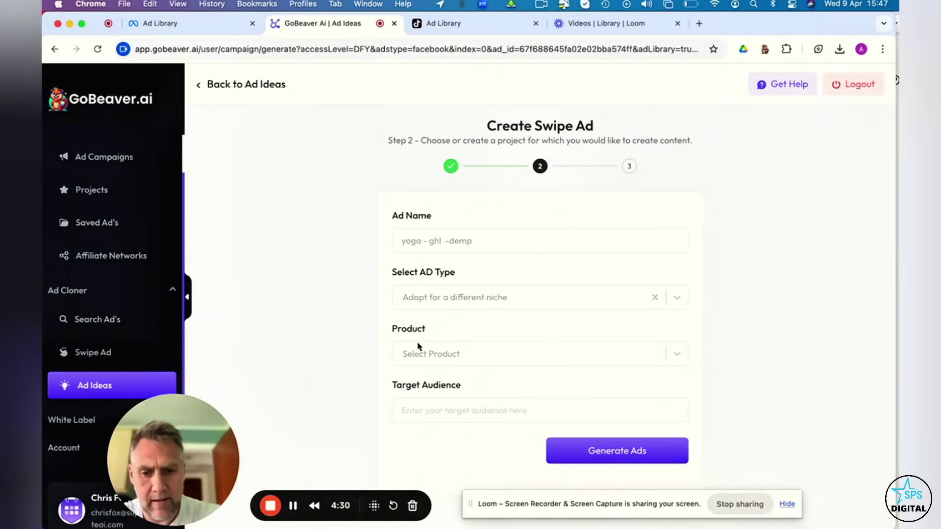
# Step: Choose Yoga New as the product, fill the target audience and generate the swipe ads
pyautogui.click(424, 358)
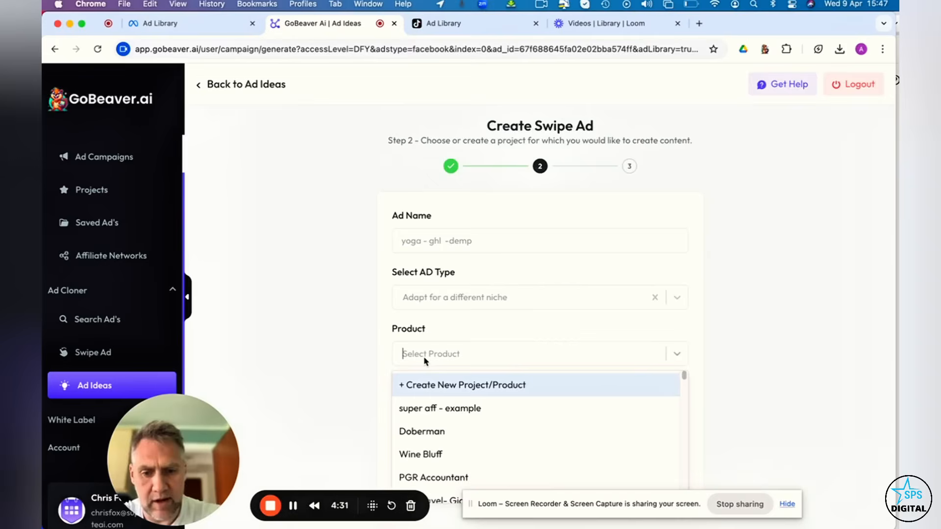
pyautogui.write('yofa')
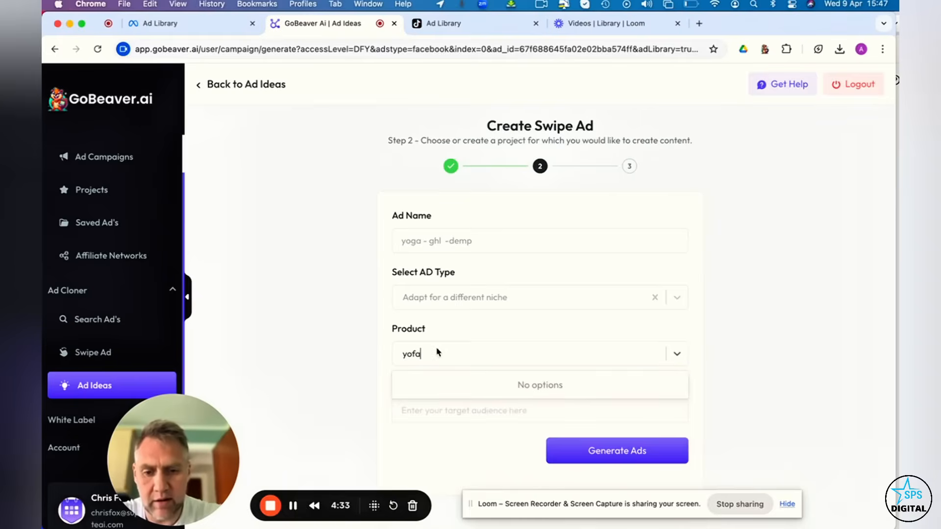
pyautogui.press('BackSpace')
pyautogui.press('BackSpace')
pyautogui.write('g')
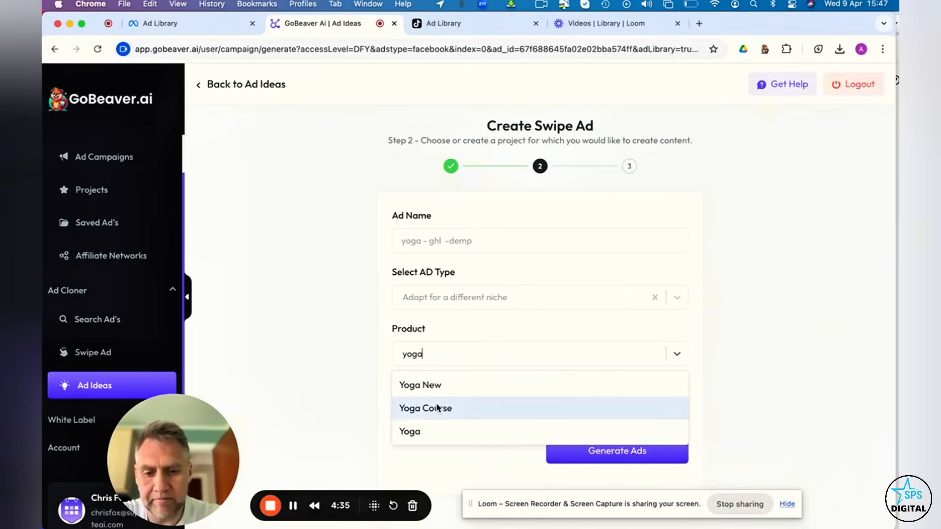
pyautogui.click(437, 386)
pyautogui.scroll(-5, 492, 411)
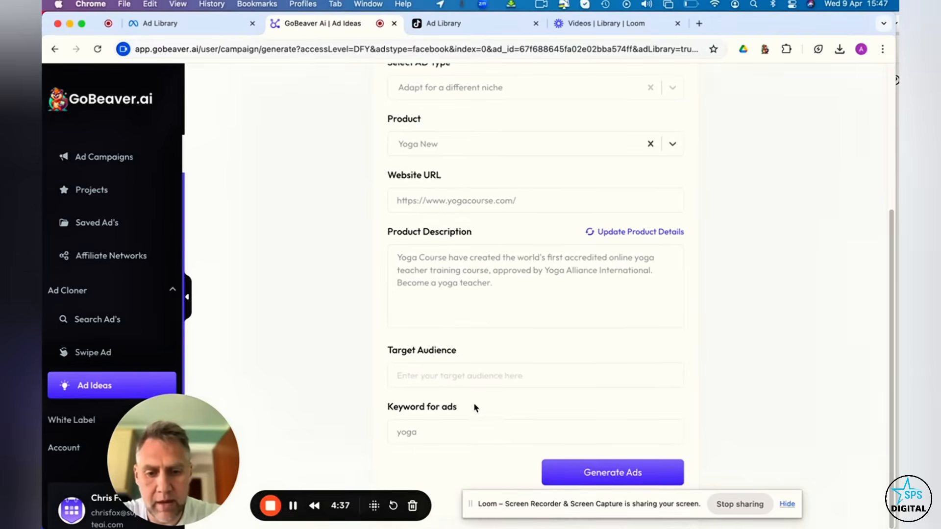
pyautogui.click(451, 373)
pyautogui.write('ypog')
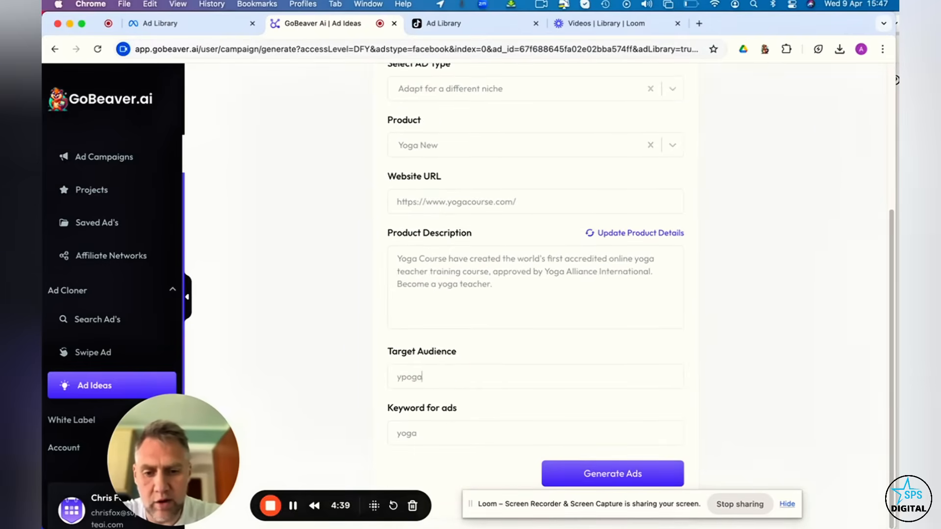
pyautogui.click(609, 474)
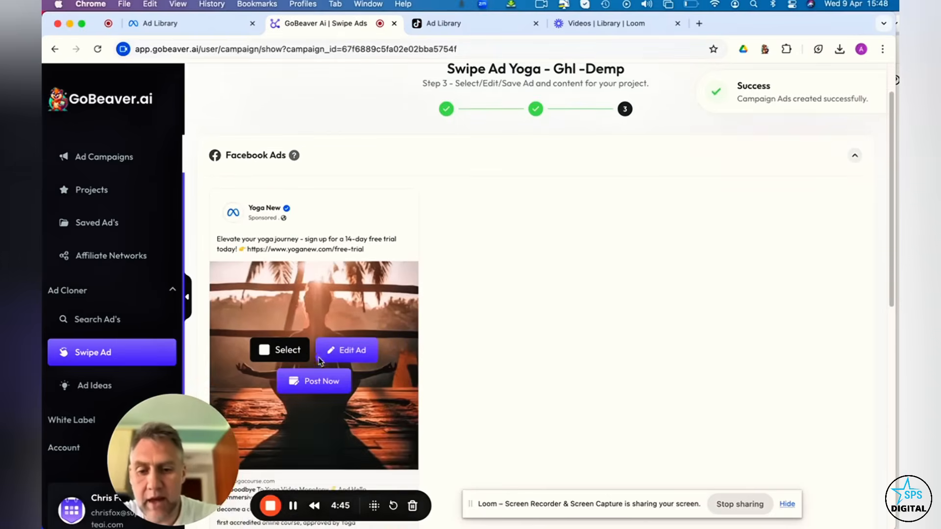
pyautogui.scroll(-5, 298, 289)
pyautogui.scroll(1, 300, 290)
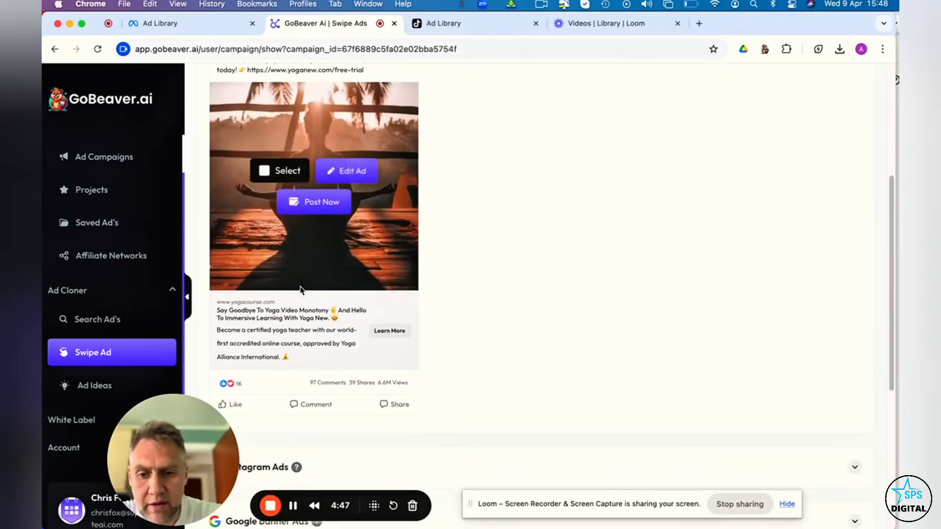
pyautogui.scroll(3, 300, 290)
# Step: Review the generated Yoga New Facebook ad in the editor and close it unchanged
pyautogui.click(358, 282)
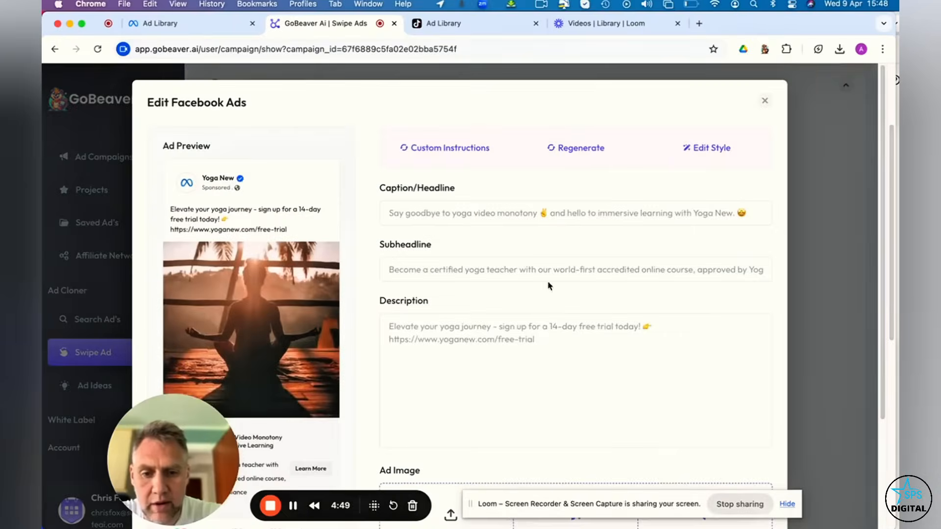
pyautogui.scroll(-1, 551, 282)
pyautogui.scroll(-3, 539, 342)
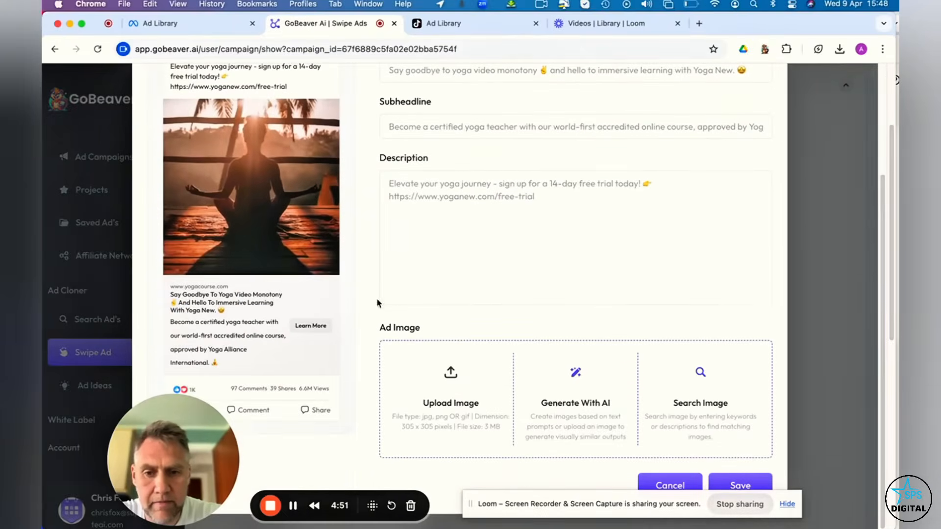
pyautogui.scroll(3, 436, 277)
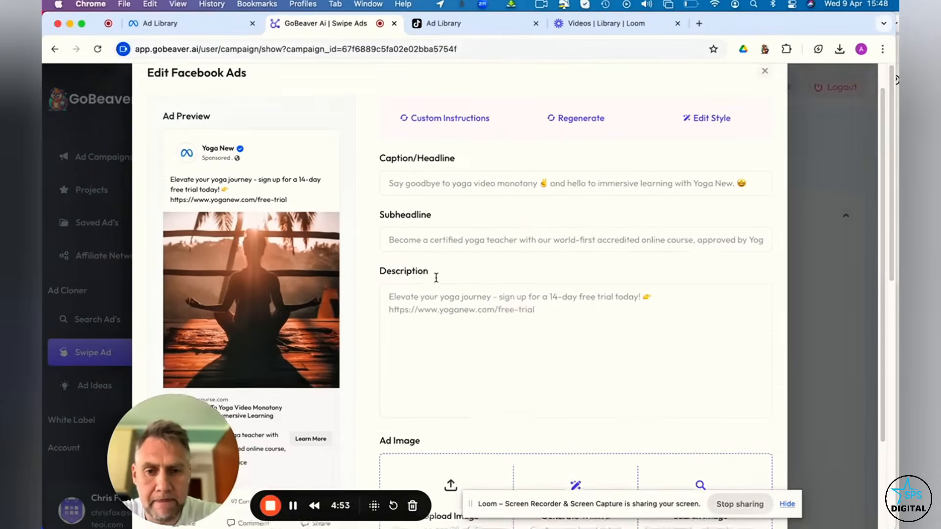
pyautogui.scroll(1, 436, 277)
pyautogui.scroll(-3, 435, 277)
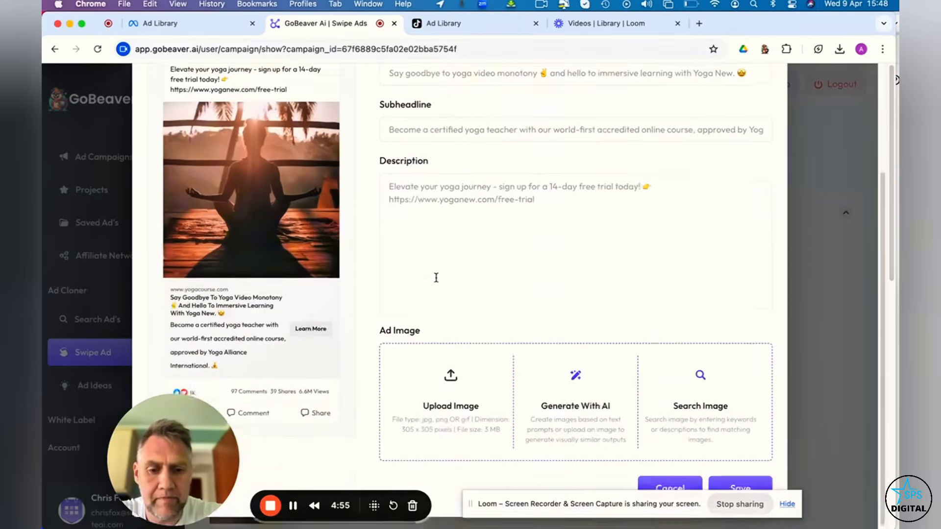
pyautogui.scroll(3, 435, 276)
pyautogui.click(765, 104)
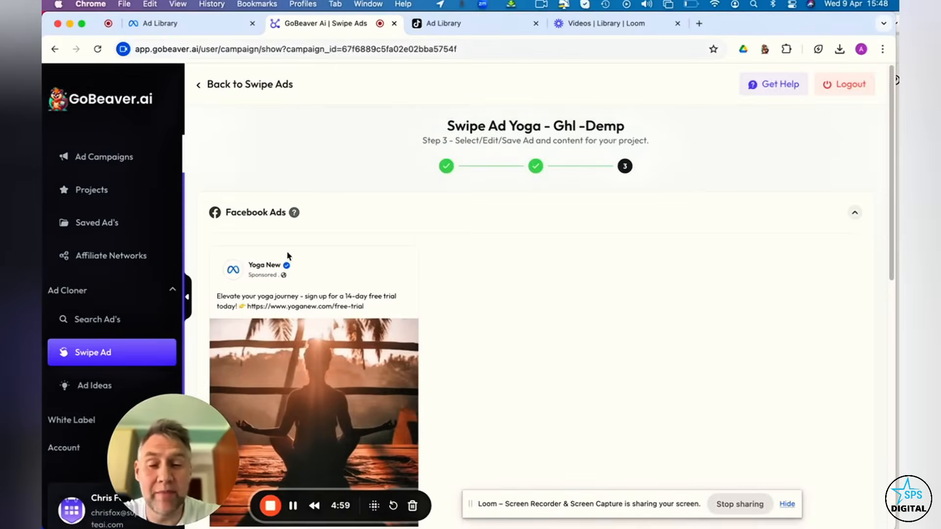
# Step: Leave the swipe ad and go to the Campaigns list headed by 'super aff ai - example'
pyautogui.moveTo(192, 453); pyautogui.dragTo(171, 464)
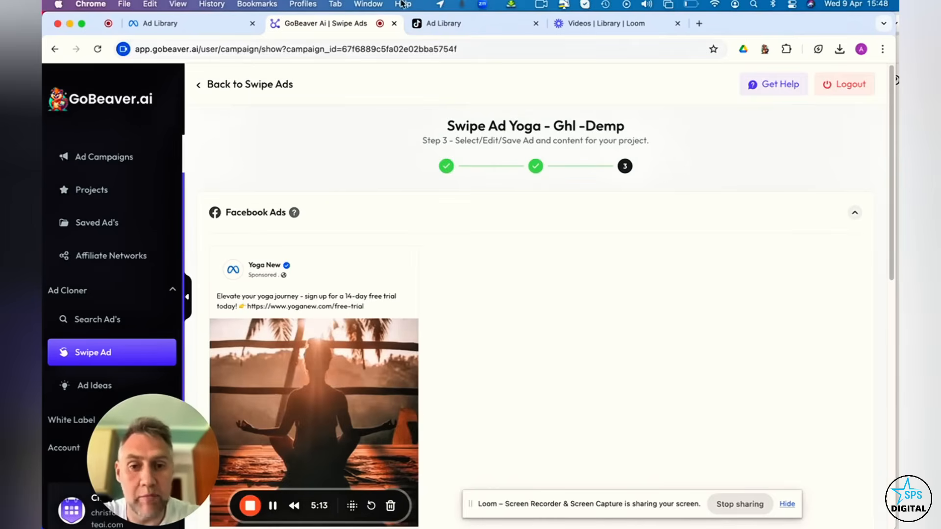
pyautogui.click(110, 157)
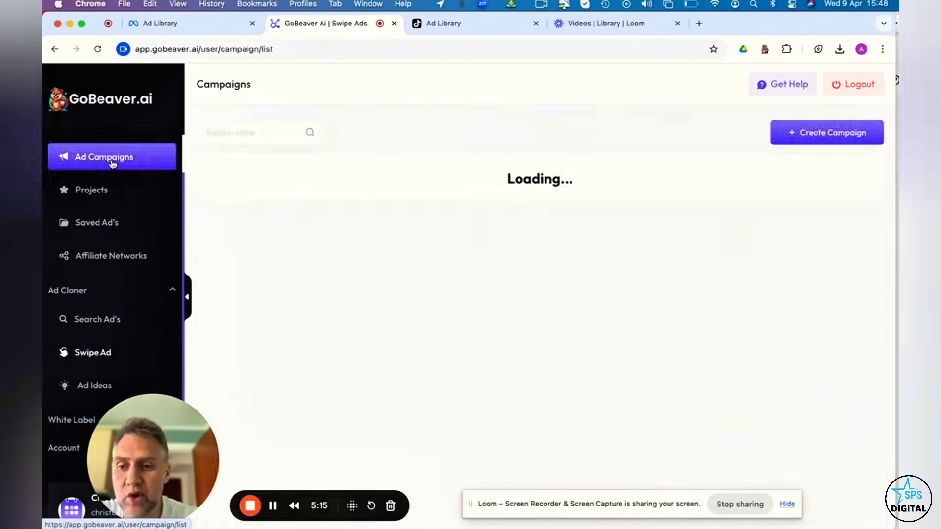
# Step: Start a new campaign and show the Ad Genius campaign templates
pyautogui.click(816, 133)
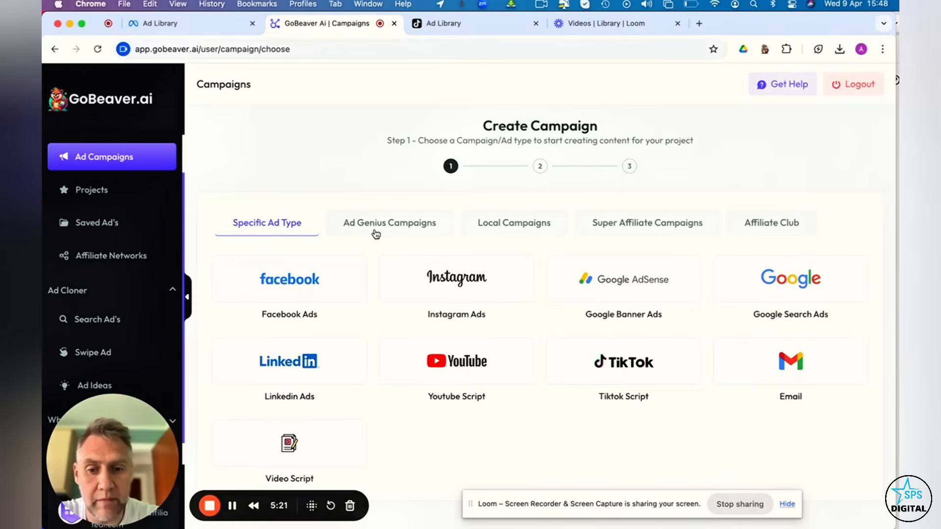
pyautogui.click(398, 224)
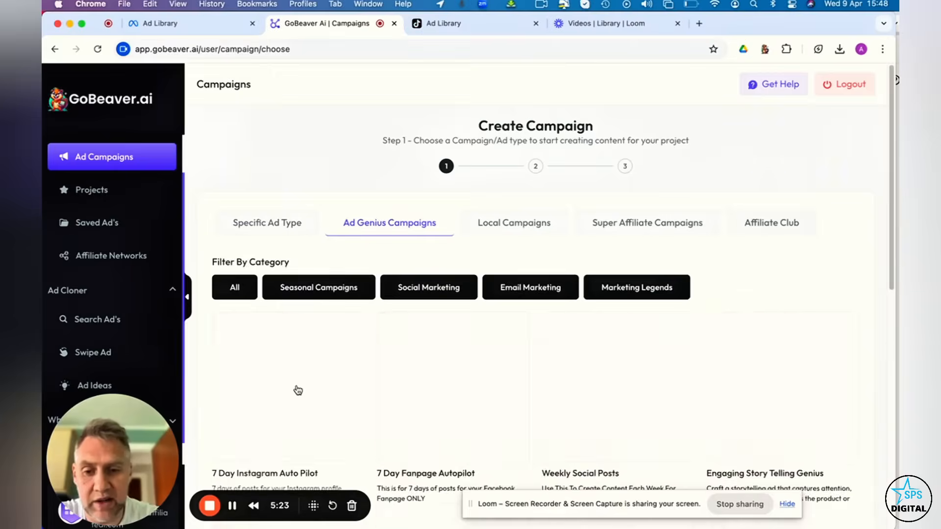
pyautogui.scroll(-2, 450, 298)
pyautogui.scroll(-1, 450, 297)
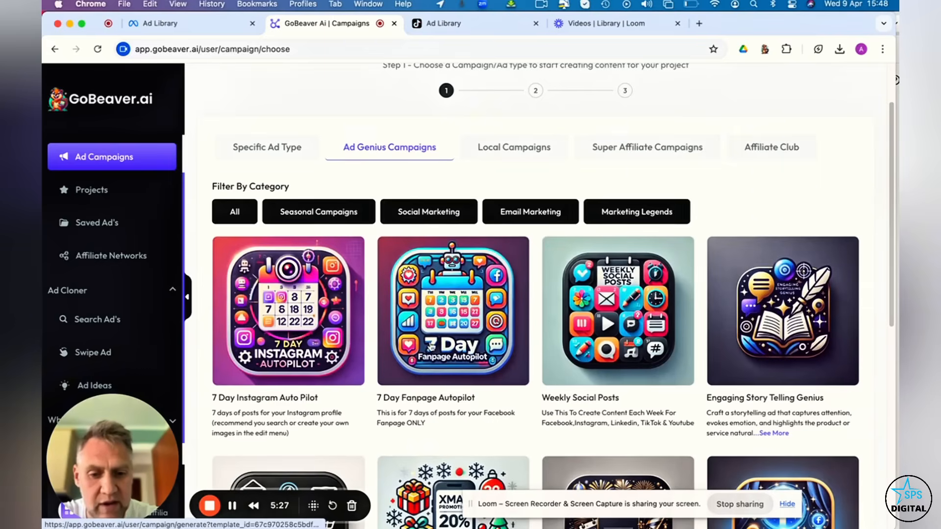
# Step: Use the 7 Day Fanpage Autopilot template, name it 'wine - 7 weeks social fb' under the Wine Bluff project
pyautogui.click(475, 334)
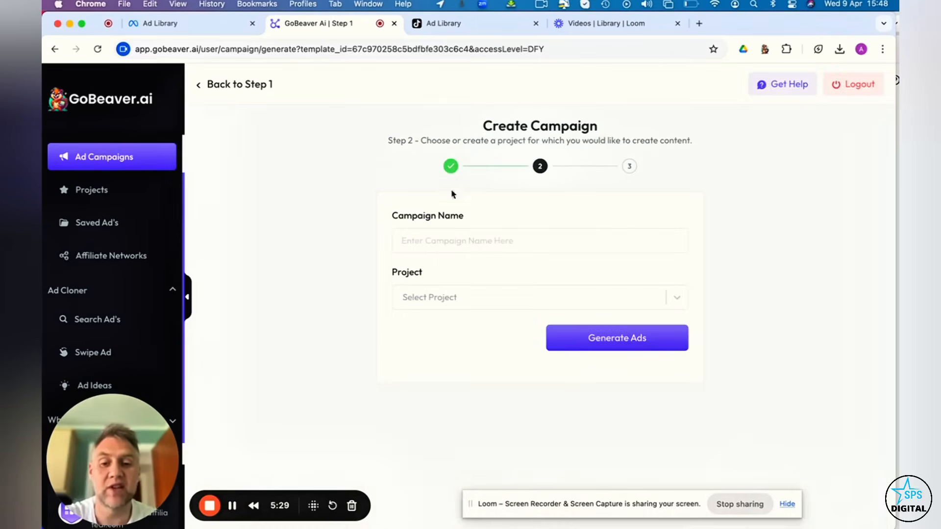
pyautogui.click(441, 246)
pyautogui.click(430, 297)
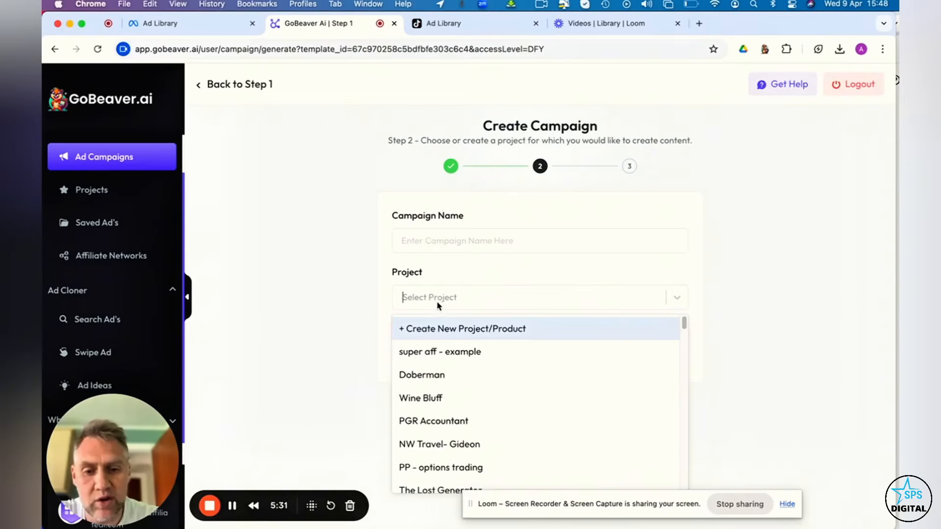
pyautogui.scroll(-1, 429, 372)
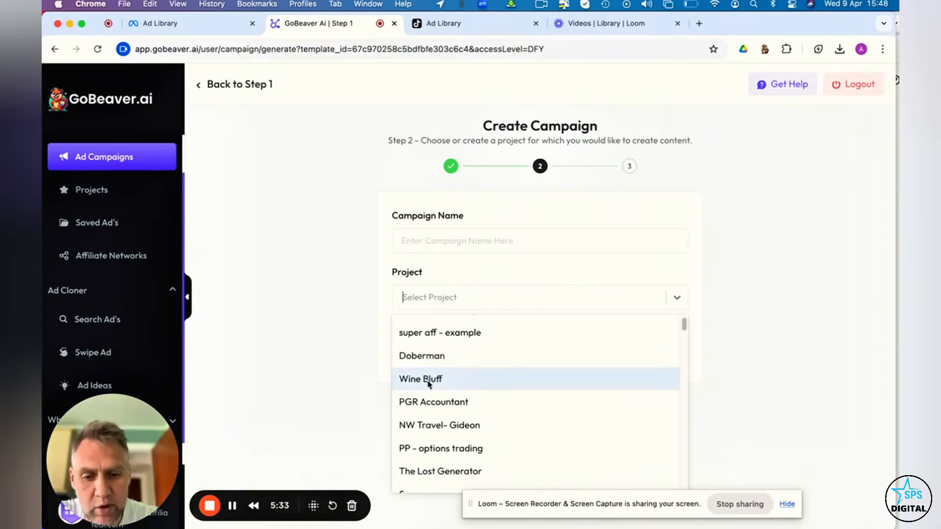
pyautogui.click(428, 380)
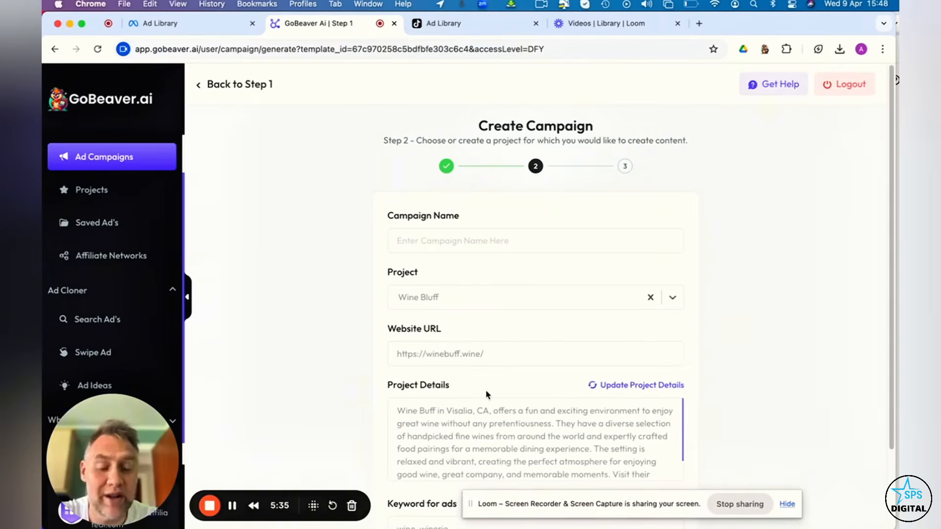
pyautogui.click(428, 245)
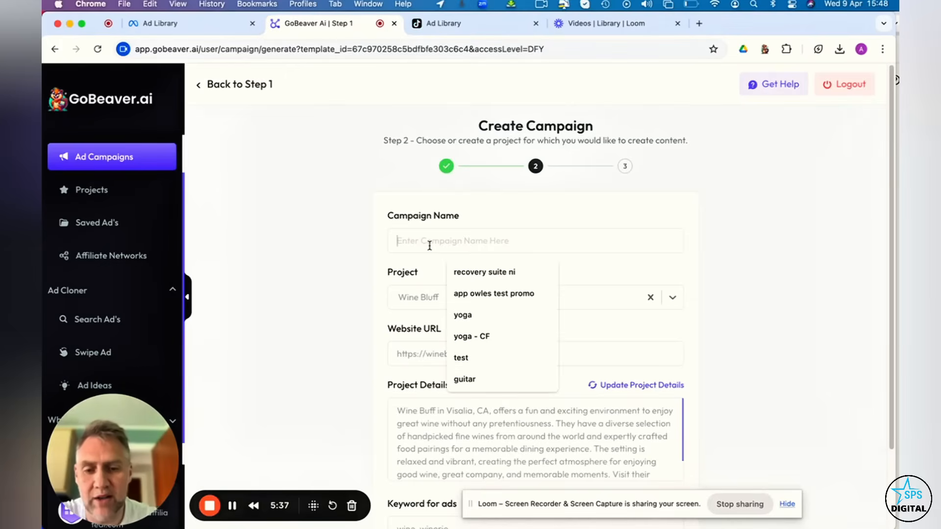
pyautogui.write('wine - 7 weeks social fb')
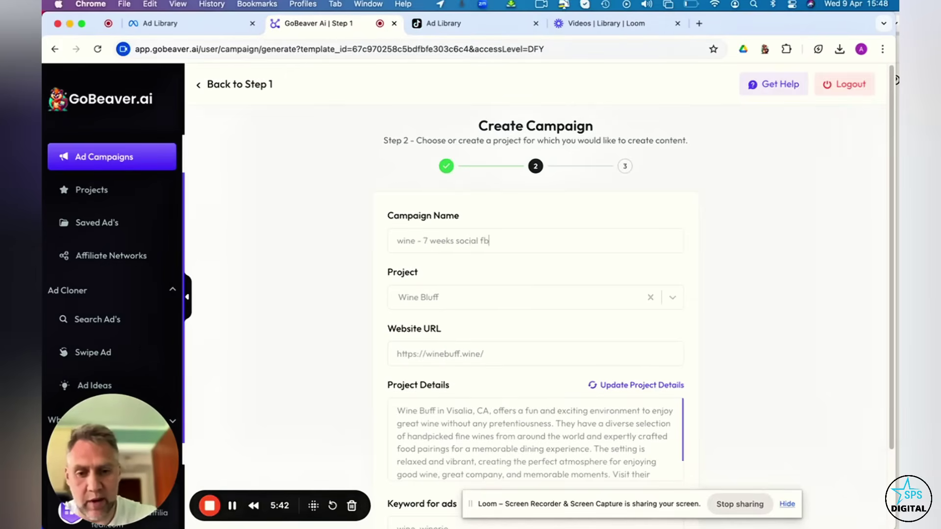
pyautogui.scroll(-3, 517, 429)
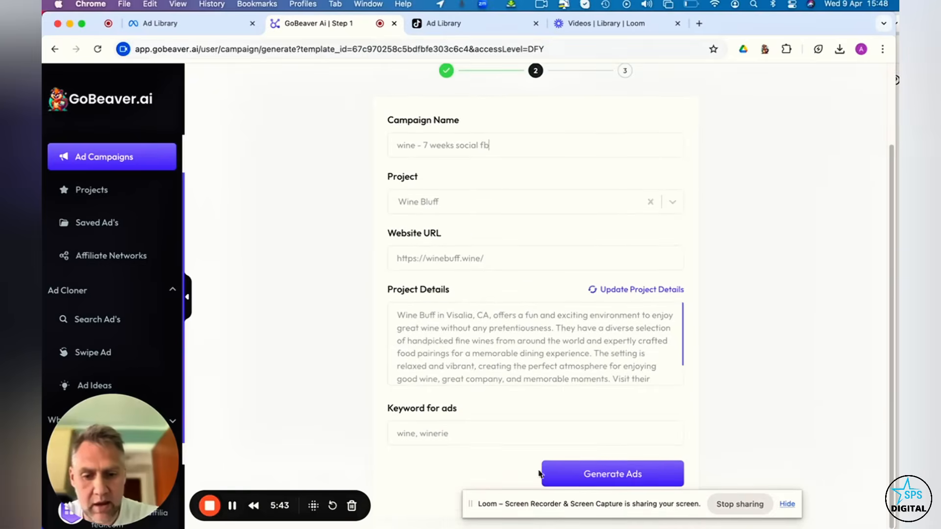
# Step: Generate the ads for the wine campaign and confirm in the Are You Sure? dialog
pyautogui.click(568, 468)
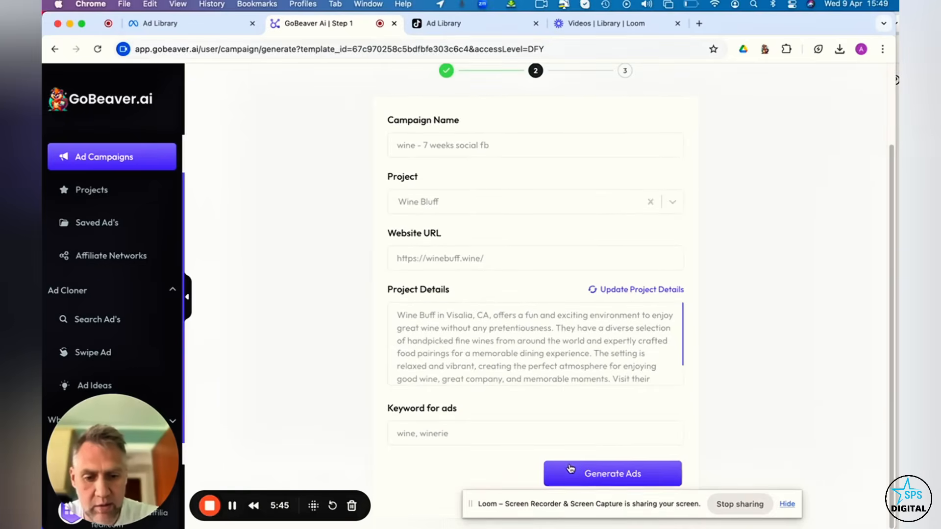
pyautogui.click(506, 335)
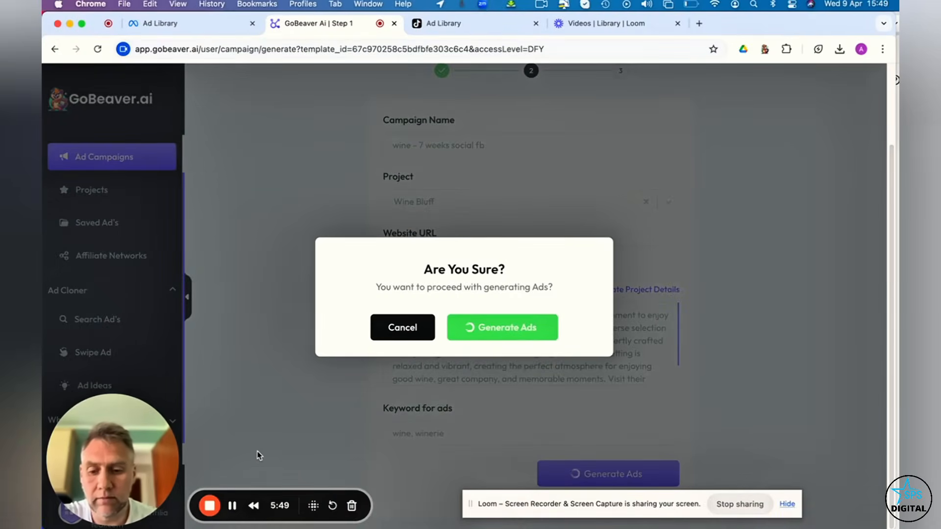
pyautogui.scroll(-5, 414, 286)
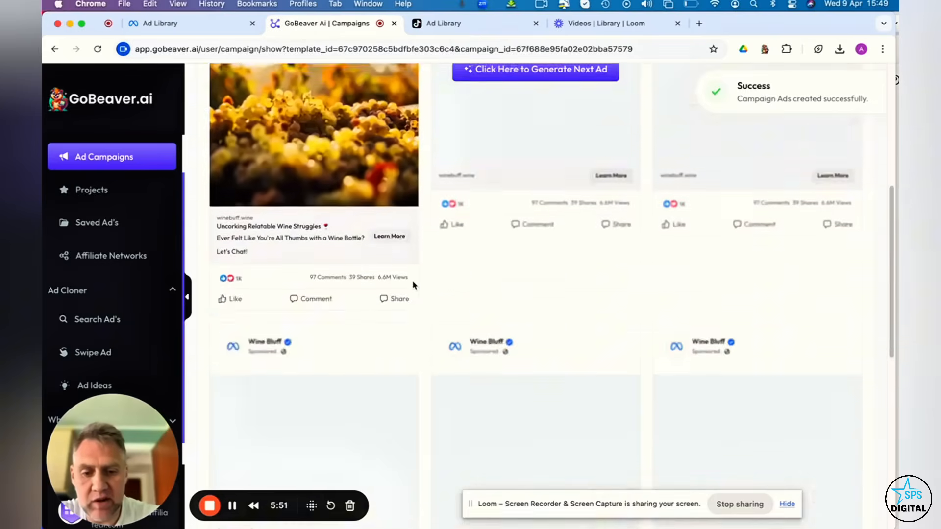
pyautogui.scroll(-3, 414, 284)
pyautogui.scroll(8, 414, 283)
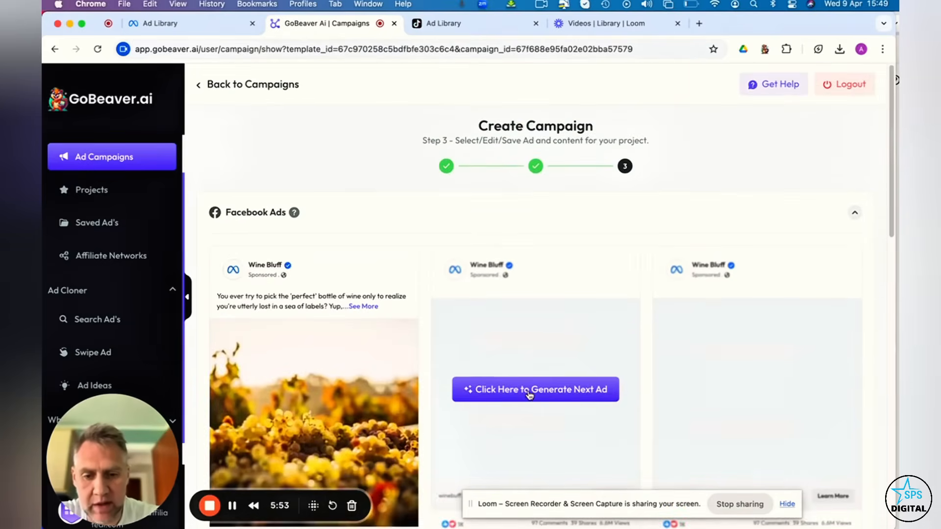
# Step: Generate a second Wine Bluff ad and expand both ads to read their full text
pyautogui.click(528, 394)
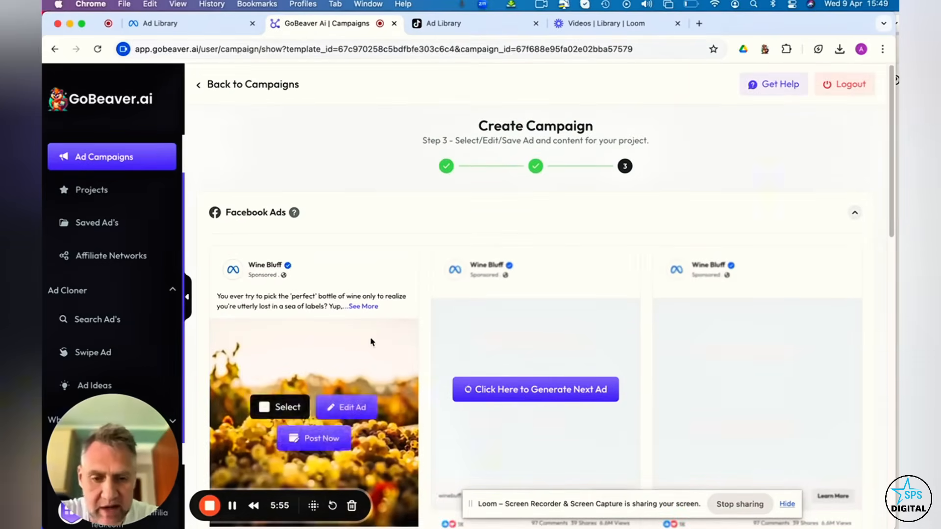
pyautogui.scroll(-1, 470, 364)
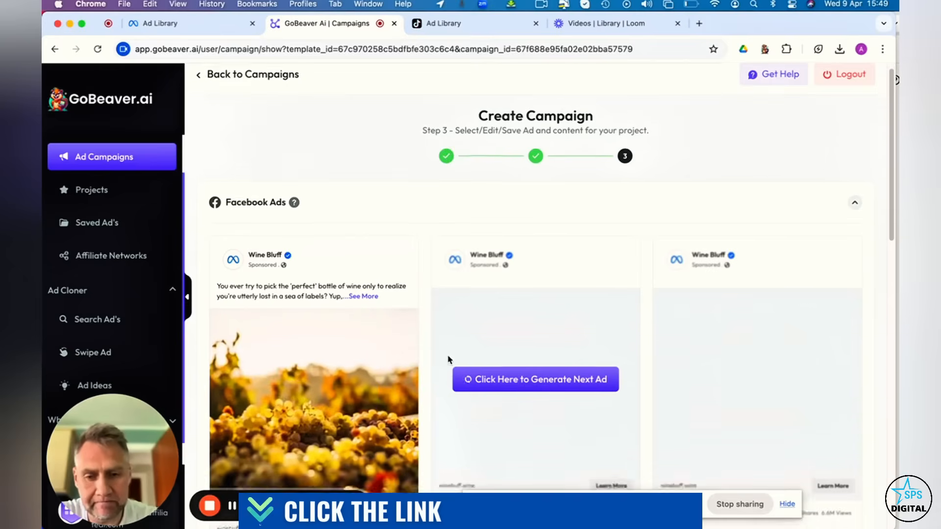
pyautogui.scroll(-2, 448, 361)
pyautogui.scroll(2, 448, 359)
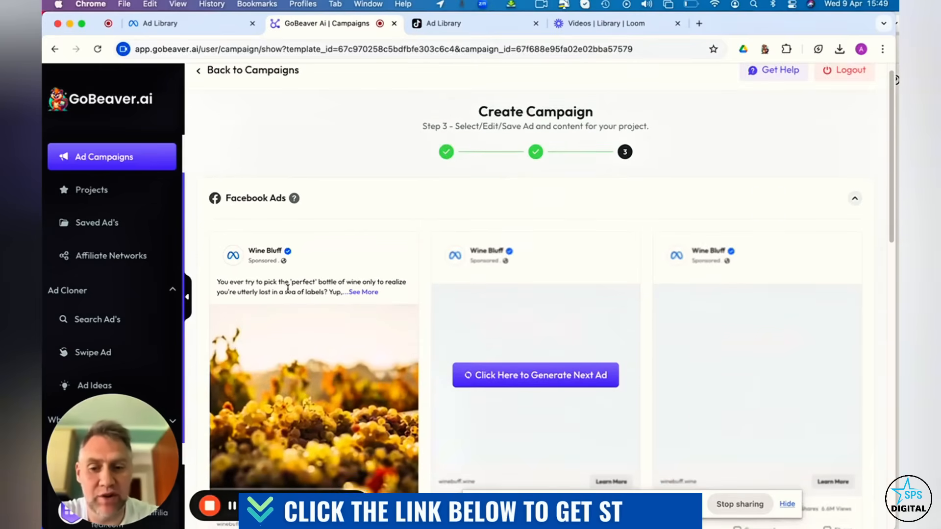
pyautogui.click(371, 291)
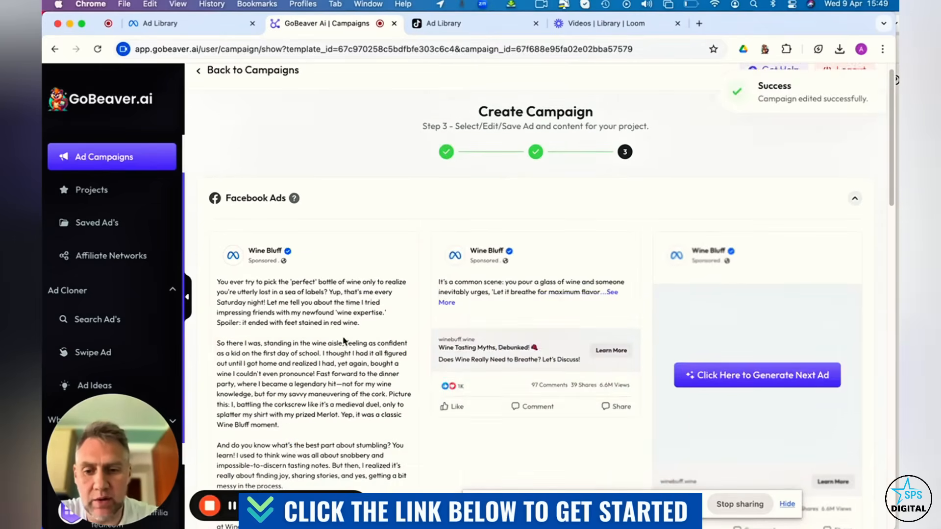
pyautogui.scroll(-3, 343, 339)
pyautogui.moveTo(217, 185); pyautogui.dragTo(340, 358)
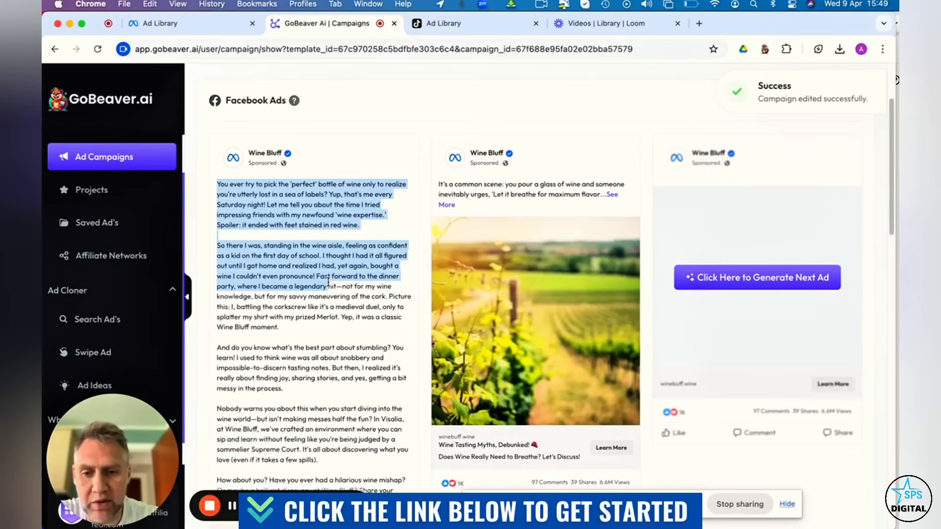
pyautogui.click(446, 204)
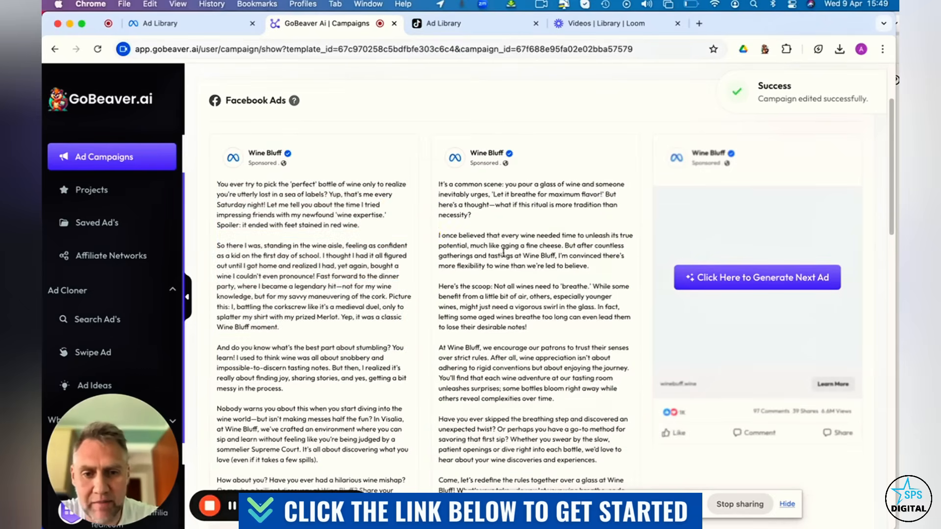
pyautogui.scroll(-3, 435, 236)
pyautogui.scroll(-3, 434, 254)
pyautogui.scroll(3, 434, 255)
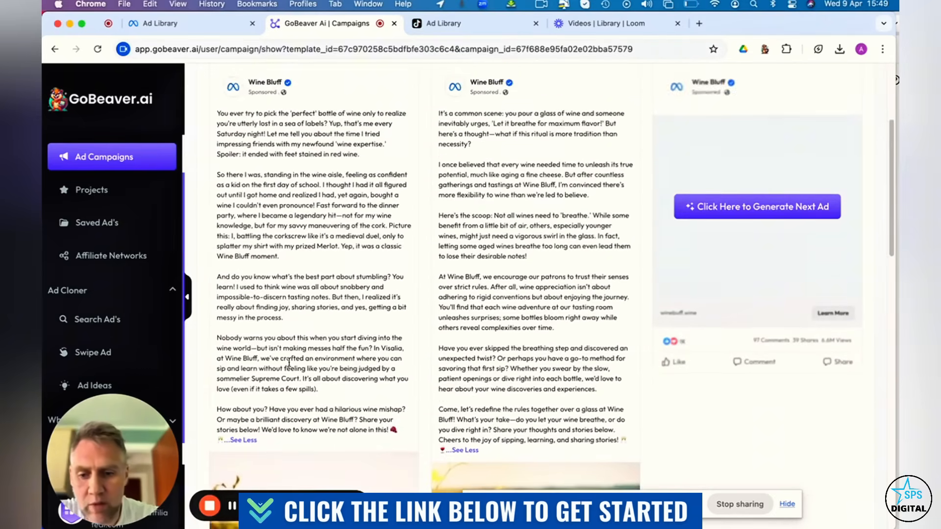
pyautogui.scroll(3, 316, 277)
pyautogui.moveTo(229, 296); pyautogui.dragTo(287, 398)
pyautogui.scroll(-3, 287, 395)
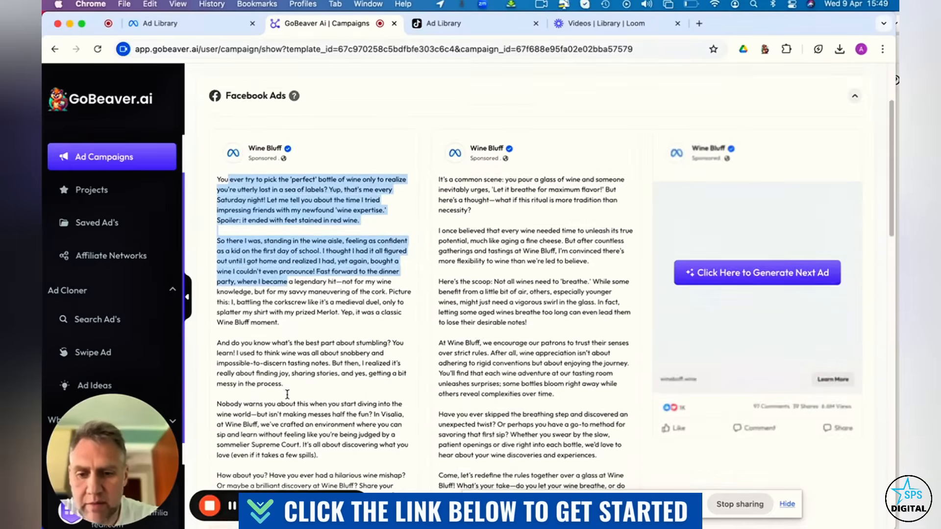
pyautogui.scroll(-3, 284, 402)
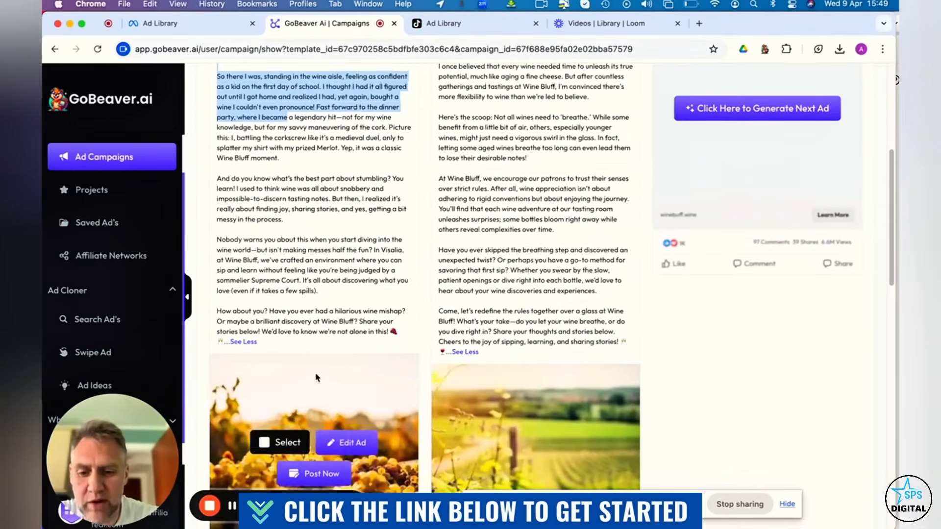
# Step: Rewrite the first Wine Bluff ad via custom instructions into a shorter emoji-bulleted version and save it
pyautogui.click(344, 442)
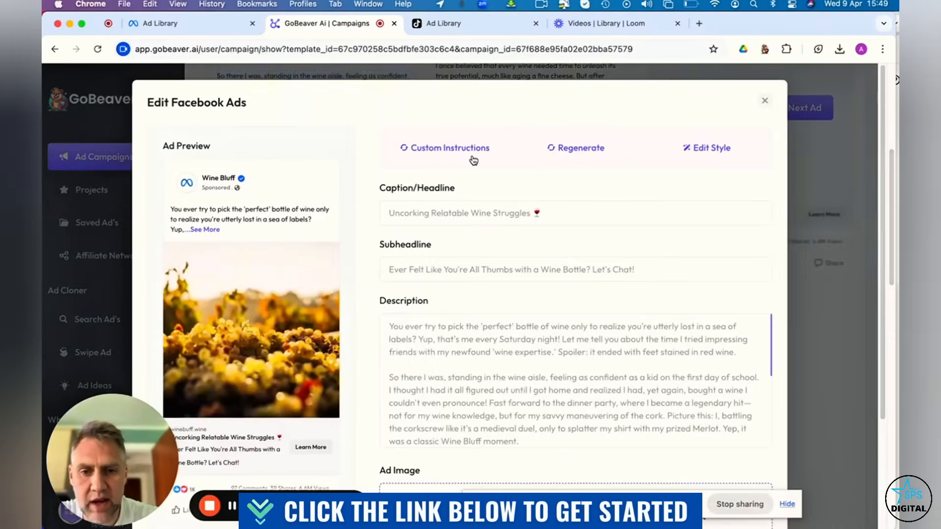
pyautogui.click(471, 151)
pyautogui.write('Please make this sho')
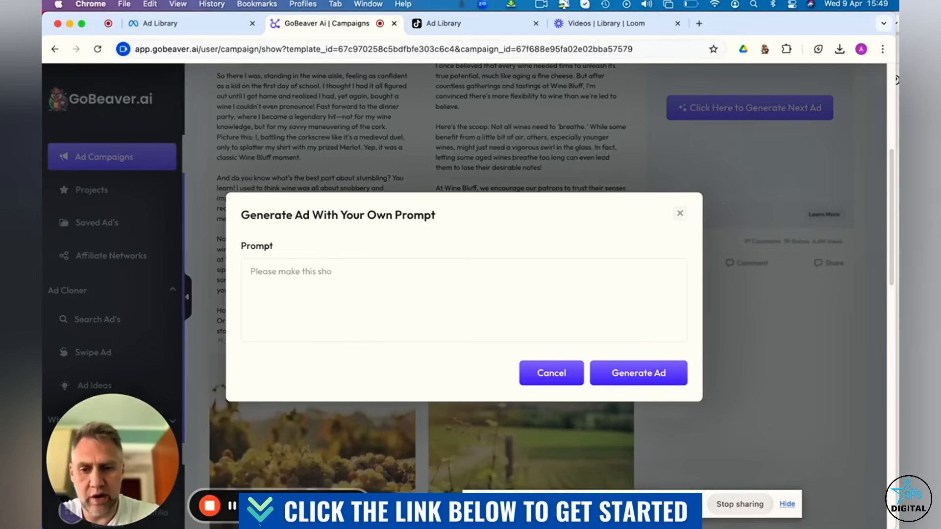
pyautogui.write('rter and add some emoji bullet po')
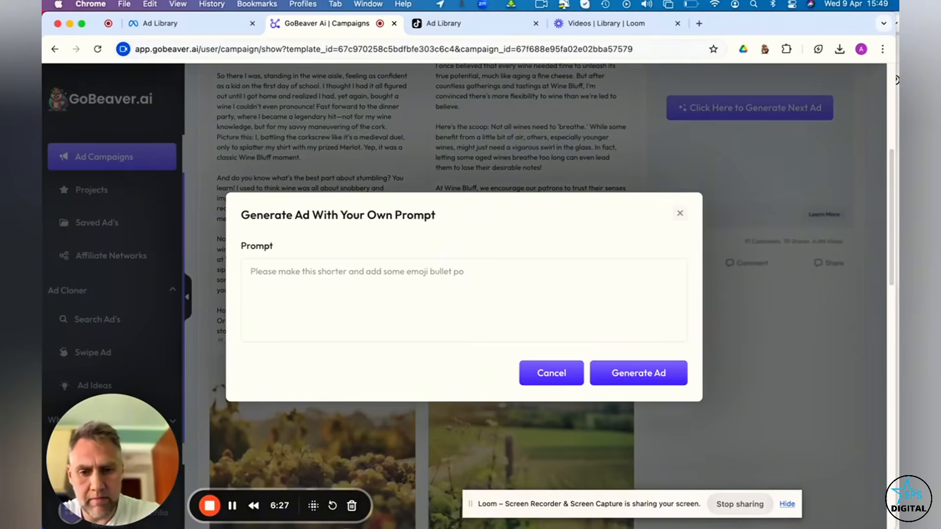
pyautogui.click(638, 374)
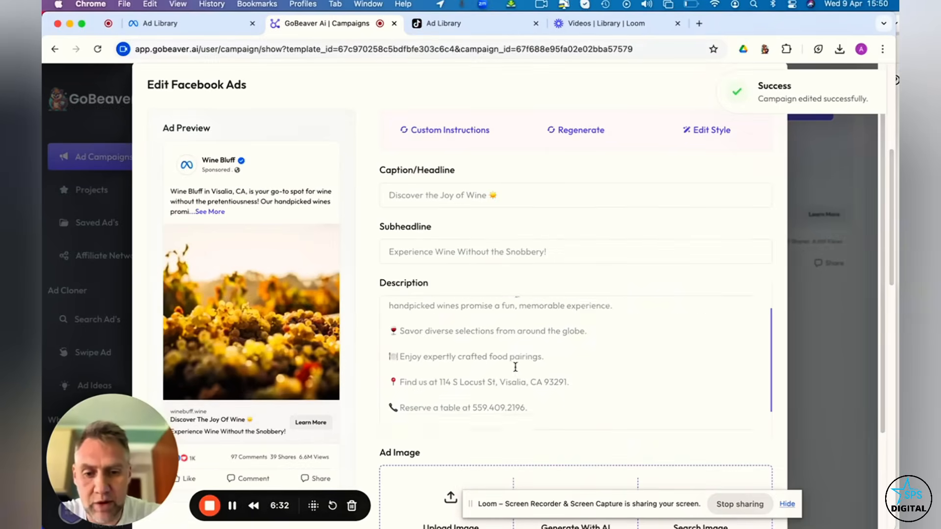
pyautogui.scroll(2, 447, 318)
pyautogui.moveTo(400, 309); pyautogui.dragTo(485, 392)
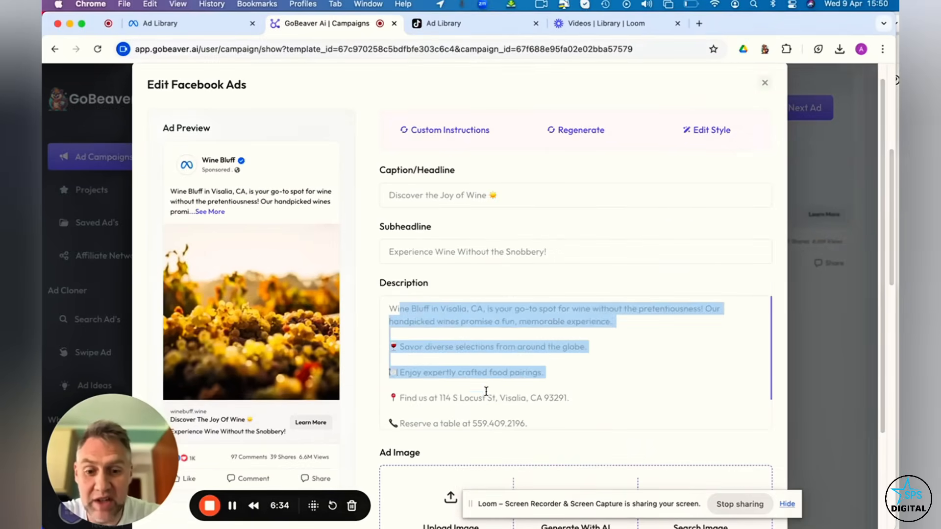
pyautogui.scroll(-3, 505, 393)
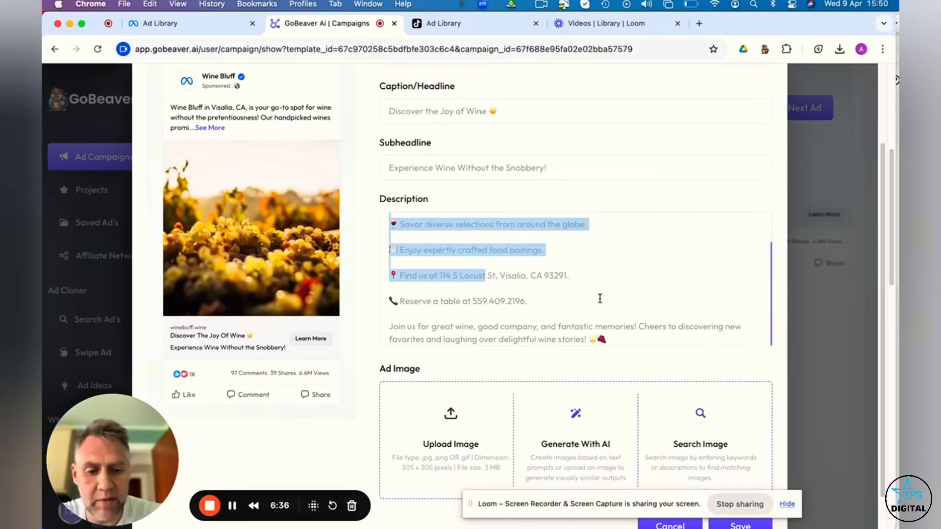
pyautogui.scroll(-1, 600, 299)
pyautogui.click(742, 486)
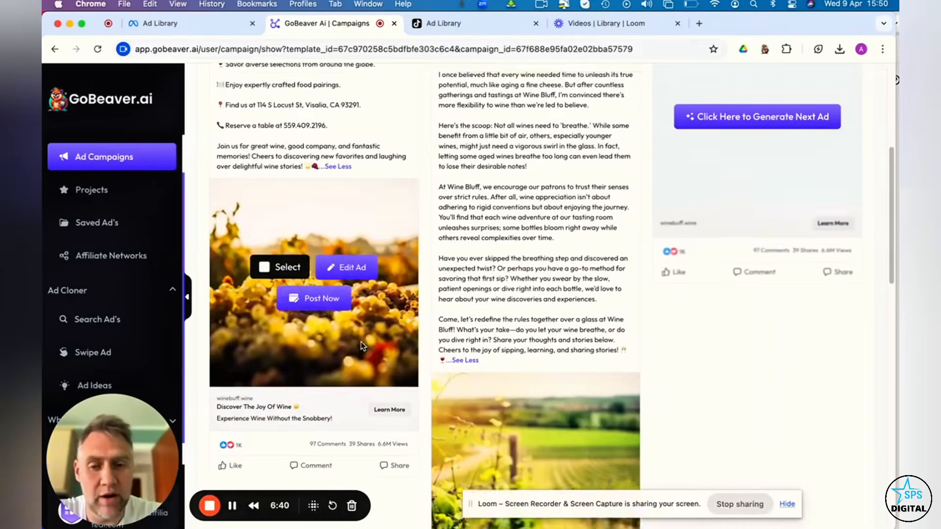
pyautogui.scroll(-5, 360, 345)
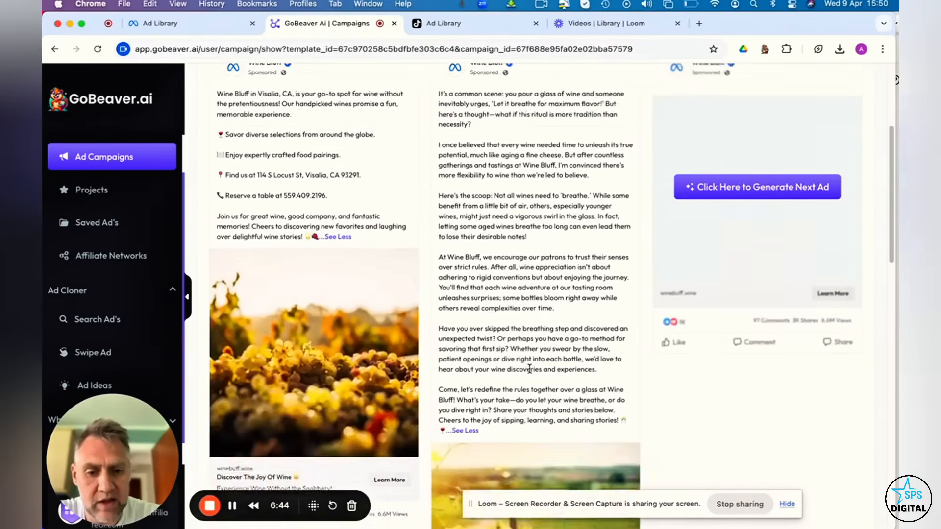
pyautogui.scroll(-5, 540, 400)
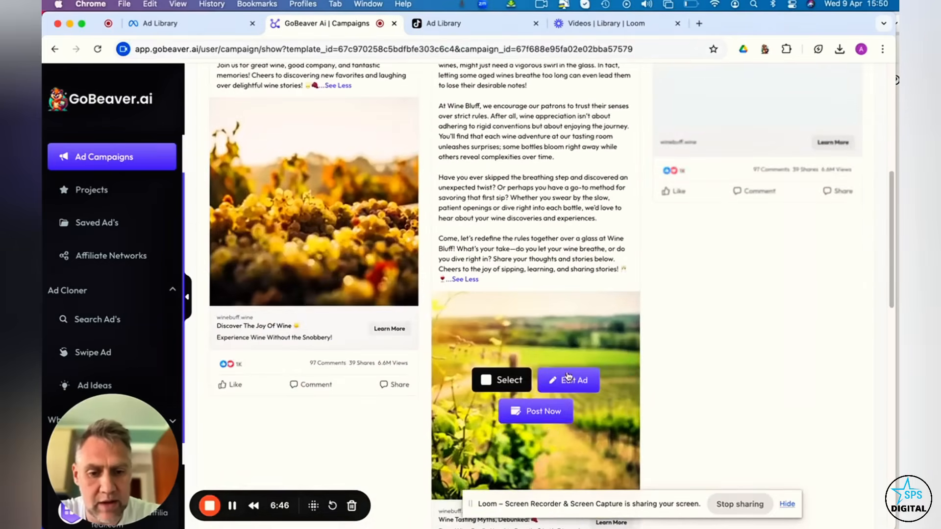
pyautogui.click(571, 381)
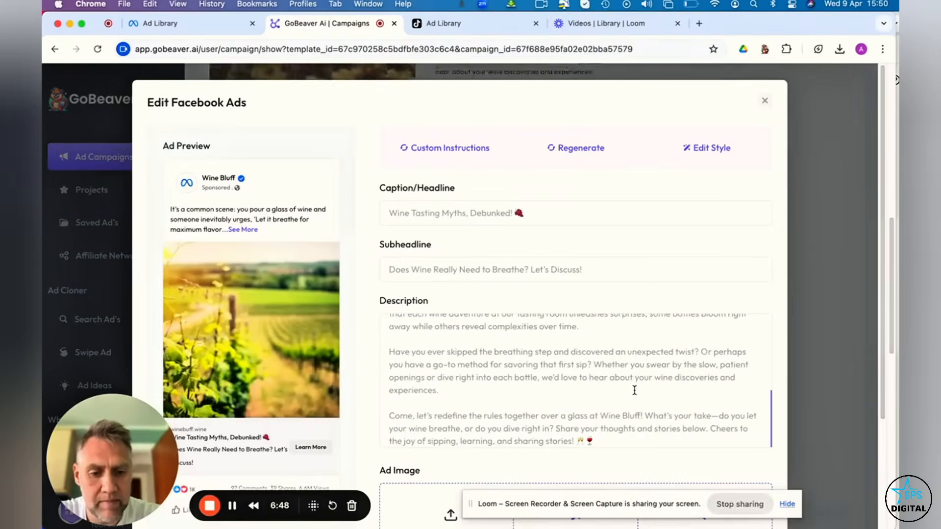
pyautogui.scroll(-2, 639, 426)
pyautogui.scroll(-3, 661, 441)
pyautogui.click(706, 373)
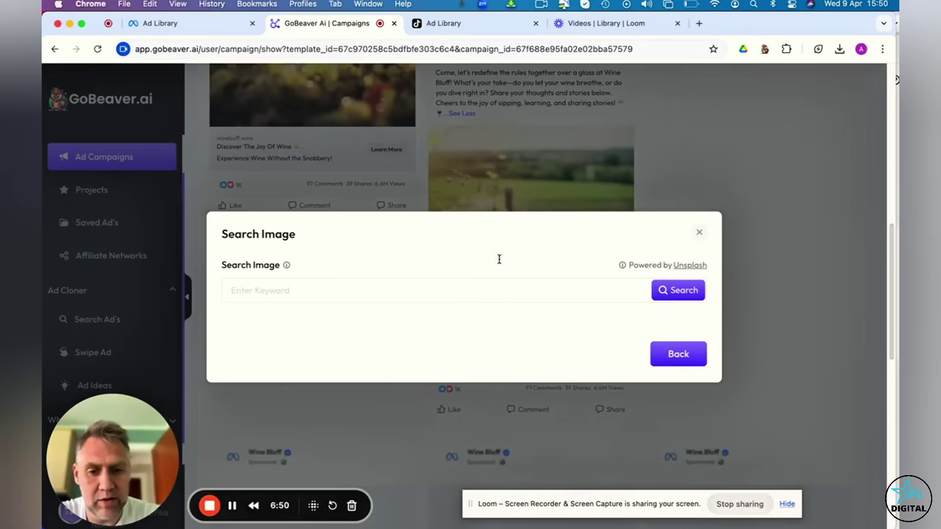
pyautogui.click(456, 285)
pyautogui.write('wine')
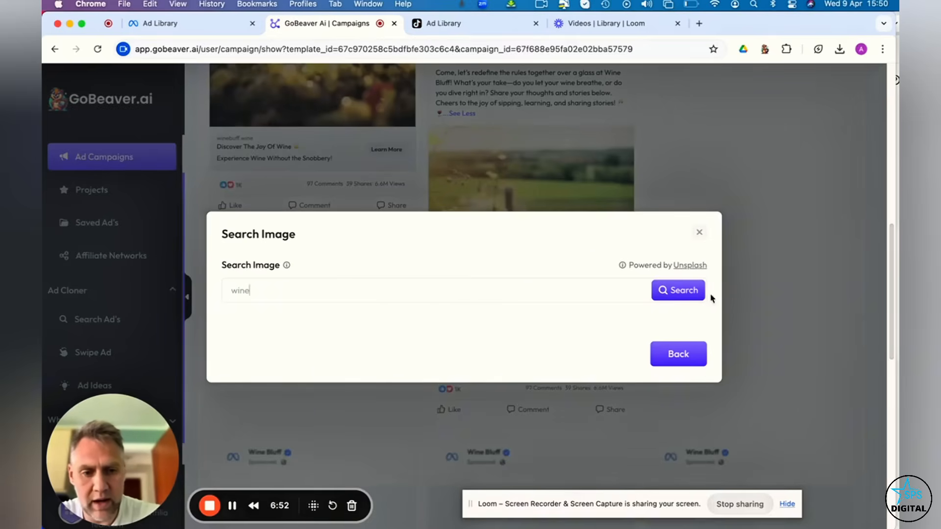
pyautogui.click(680, 291)
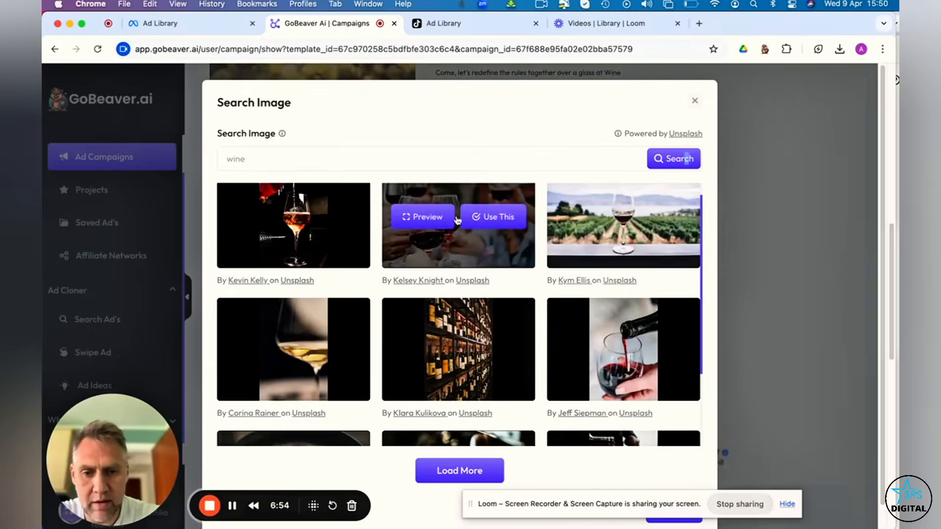
pyautogui.click(497, 218)
pyautogui.scroll(3, 683, 344)
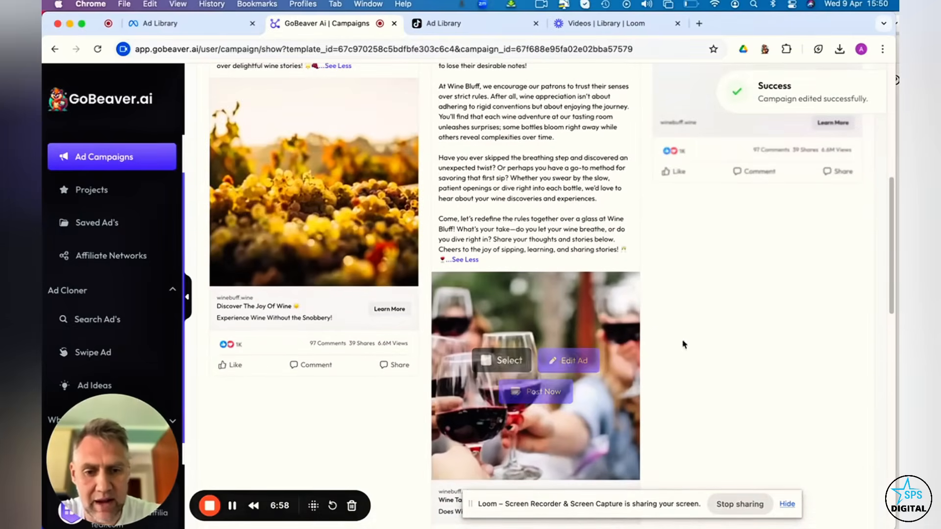
pyautogui.scroll(1, 546, 272)
pyautogui.scroll(2, 545, 272)
pyautogui.scroll(1, 544, 269)
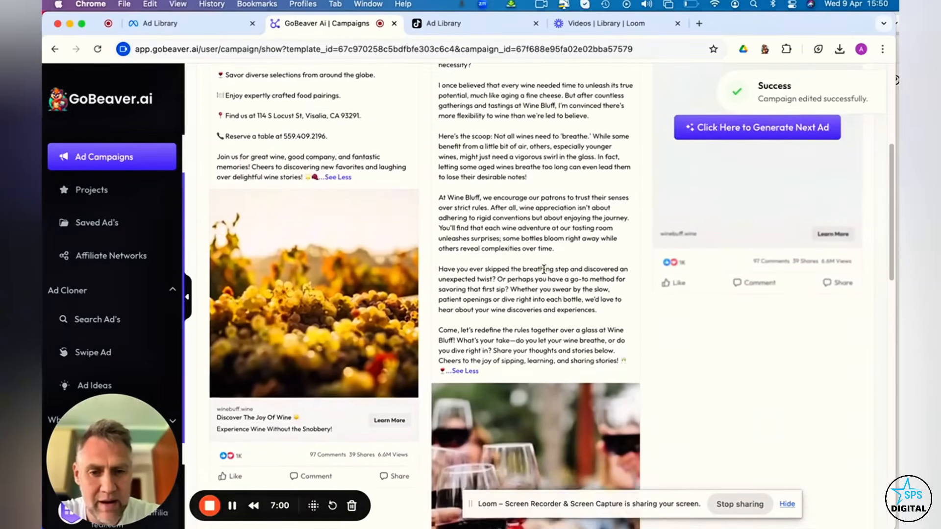
pyautogui.scroll(2, 544, 269)
pyautogui.scroll(-1, 545, 269)
pyautogui.scroll(-1, 545, 269)
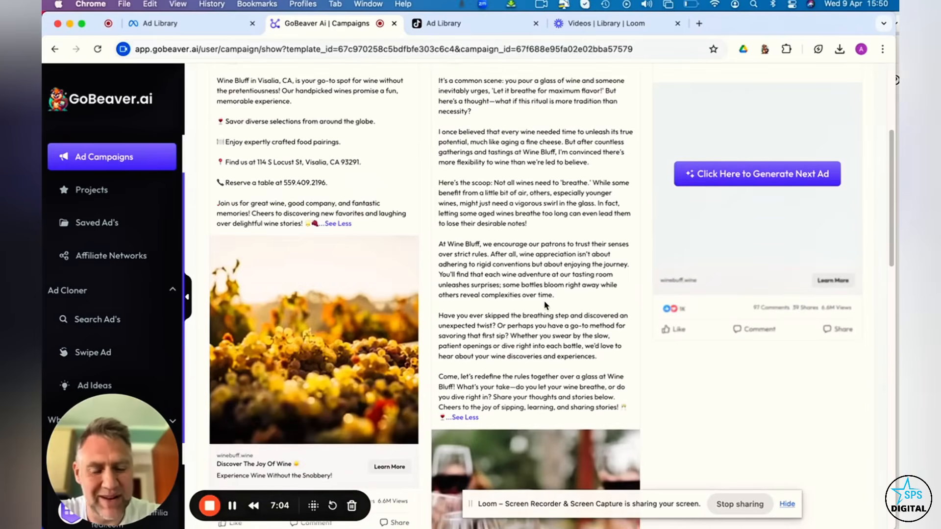
pyautogui.scroll(1, 545, 305)
pyautogui.scroll(-1, 545, 303)
pyautogui.scroll(2, 545, 301)
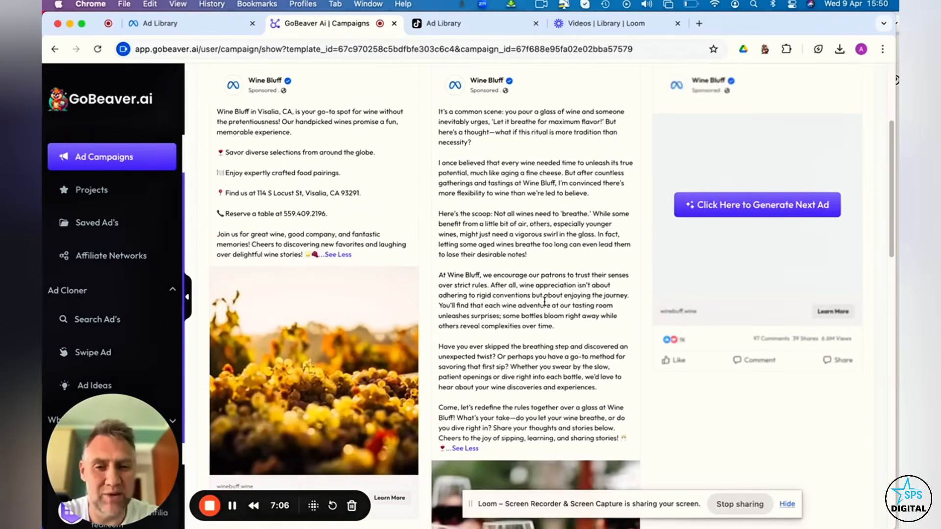
pyautogui.scroll(-2, 539, 343)
pyautogui.scroll(-2, 543, 345)
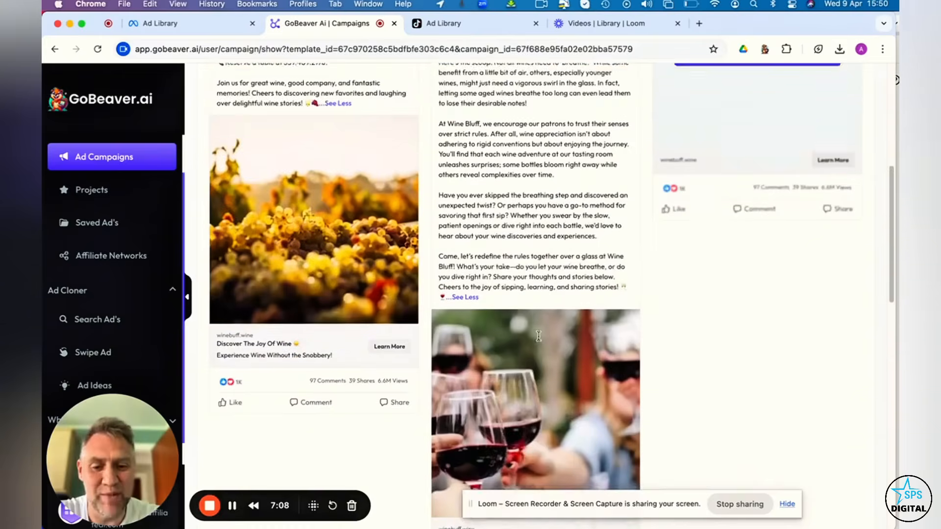
pyautogui.scroll(-1, 545, 348)
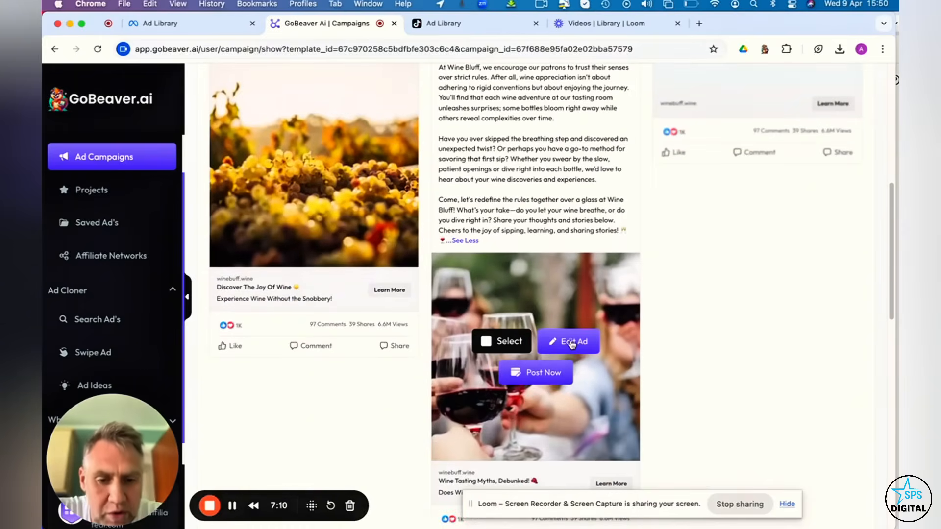
# Step: Rewrite the second Wine Bluff ad with a short bullet-points prompt and save the 'Why choose Wine Bluff?' version
pyautogui.click(569, 342)
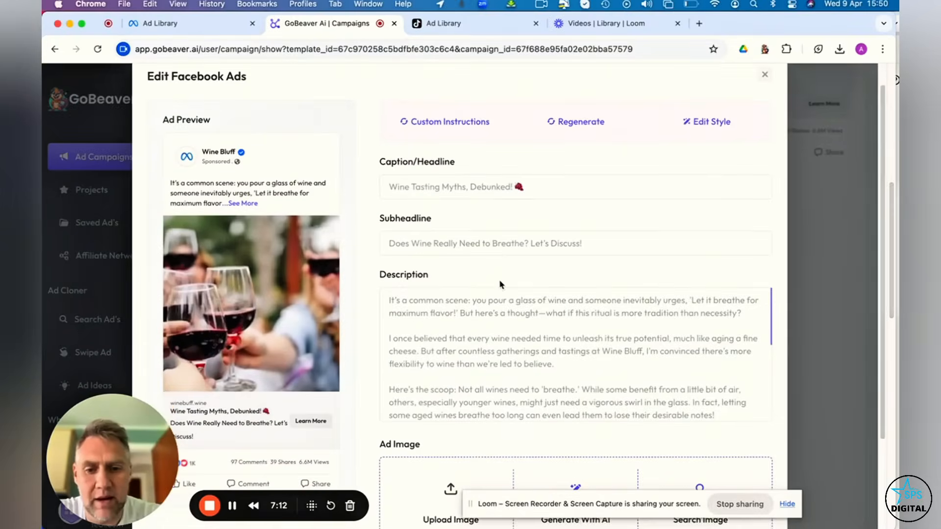
pyautogui.click(462, 131)
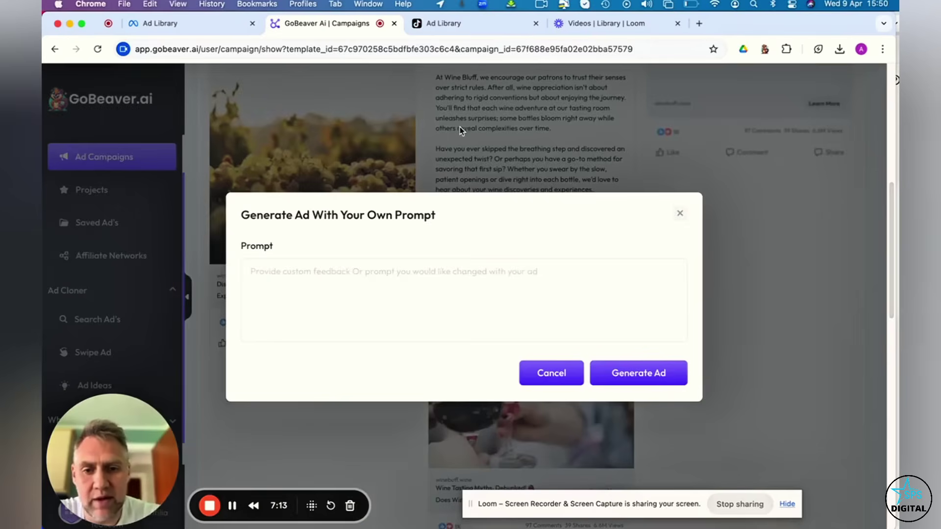
pyautogui.click(421, 314)
pyautogui.write('Please create sh')
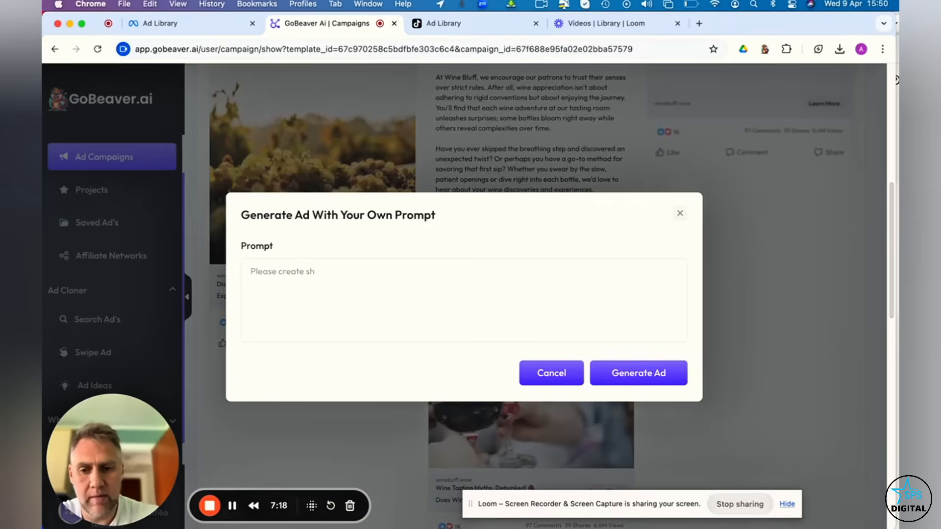
pyautogui.write('ort')
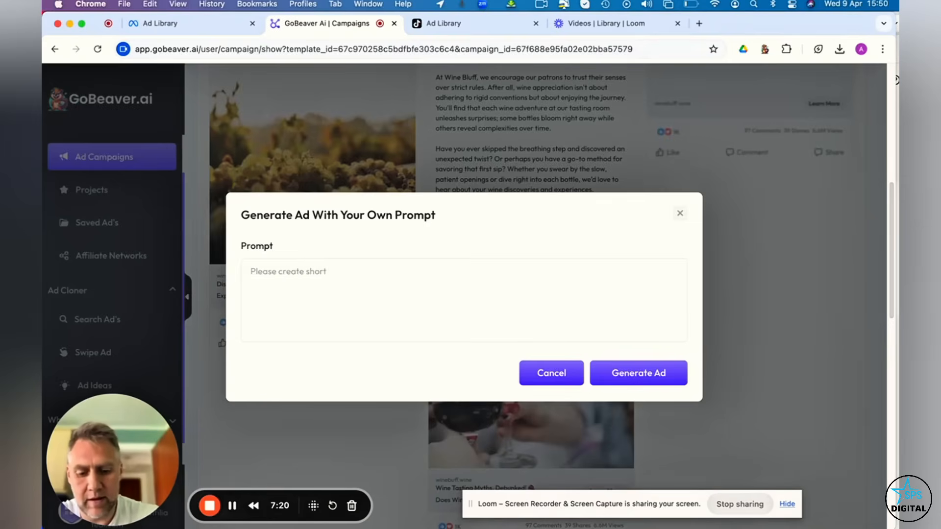
pyautogui.write('let points')
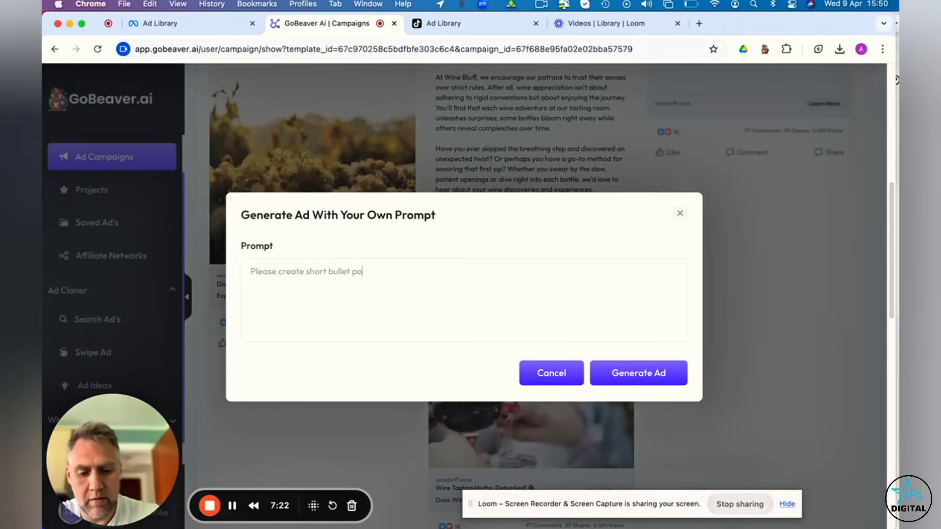
pyautogui.click(637, 373)
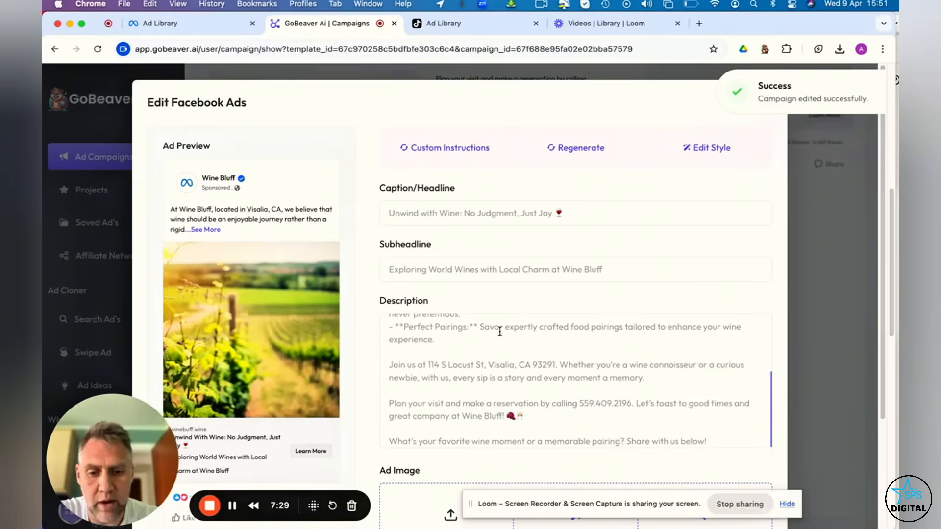
pyautogui.scroll(5, 500, 331)
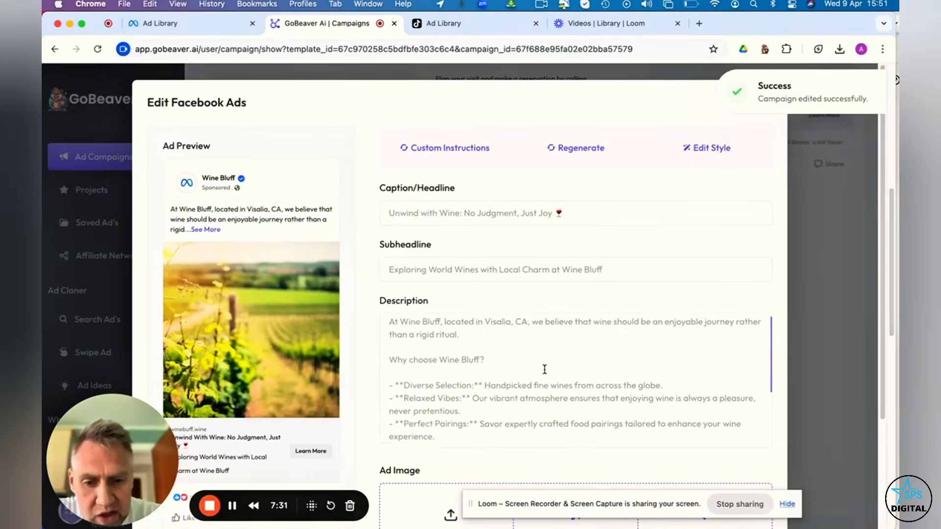
pyautogui.scroll(-5, 544, 370)
pyautogui.scroll(-3, 719, 422)
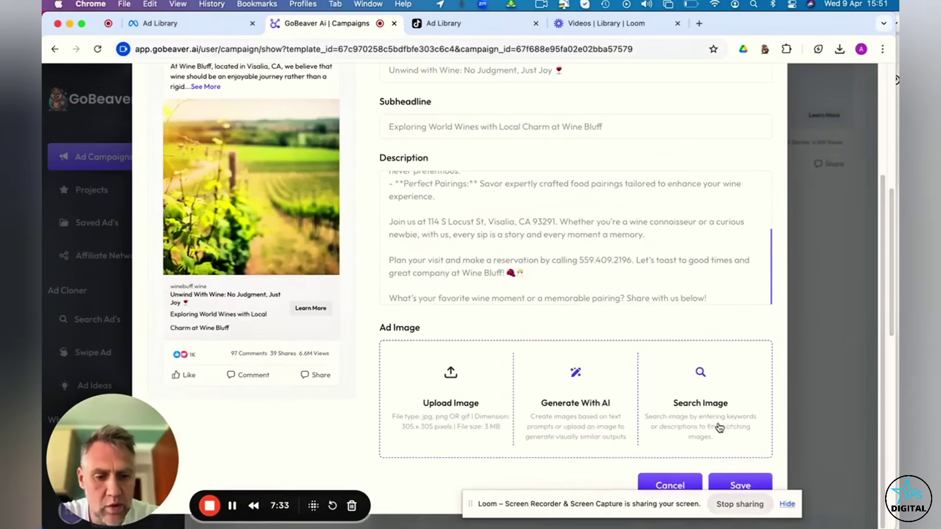
pyautogui.click(733, 485)
pyautogui.scroll(1, 388, 318)
pyautogui.scroll(3, 362, 214)
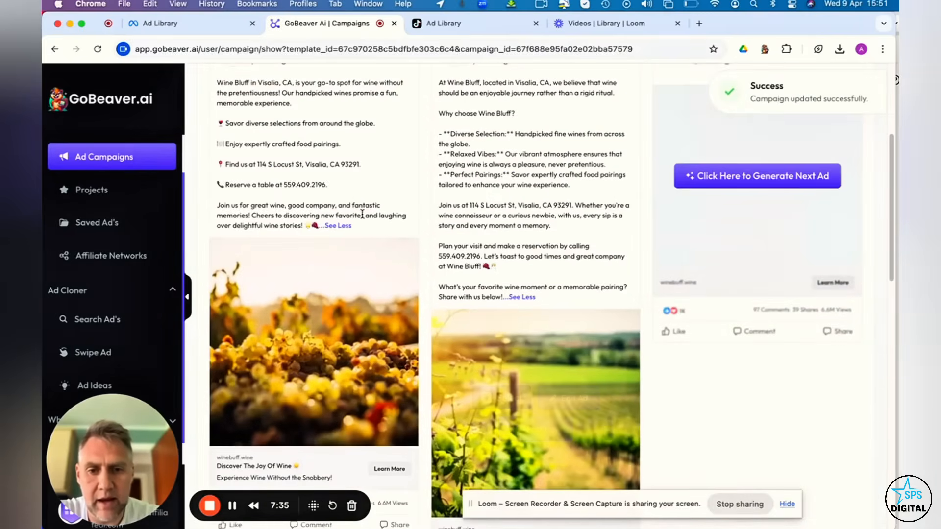
pyautogui.scroll(5, 353, 213)
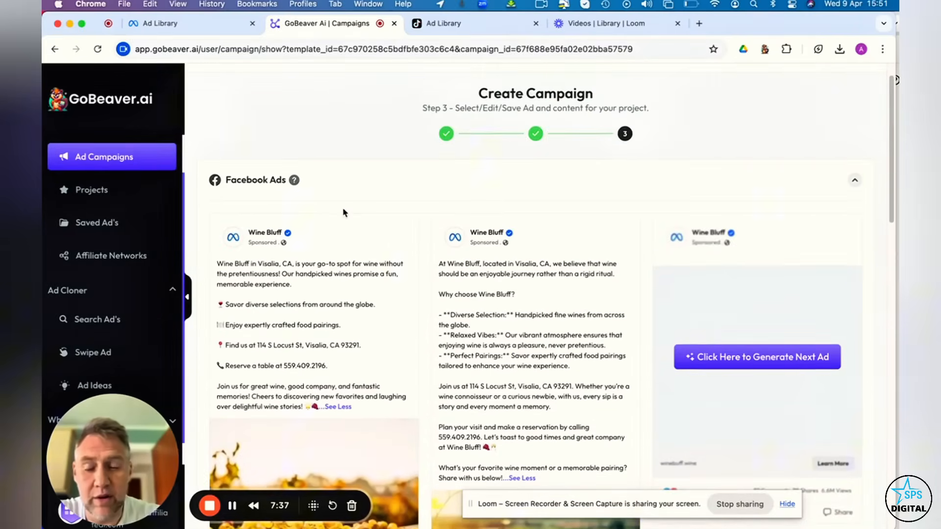
pyautogui.scroll(-2, 522, 261)
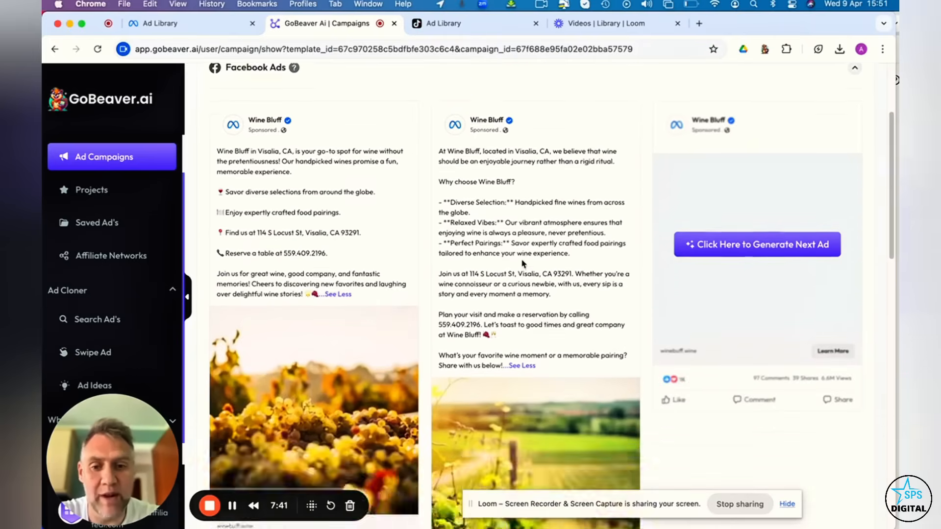
pyautogui.scroll(-5, 523, 263)
pyautogui.moveTo(314, 409)
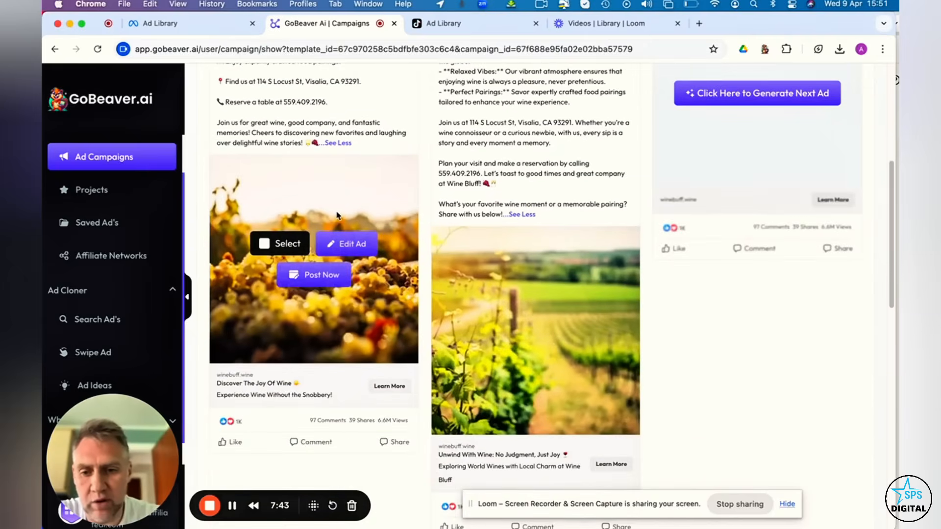
# Step: Start posting the first Wine Bluff ad and choose Super Affiliate AI as the posting account
pyautogui.click(315, 276)
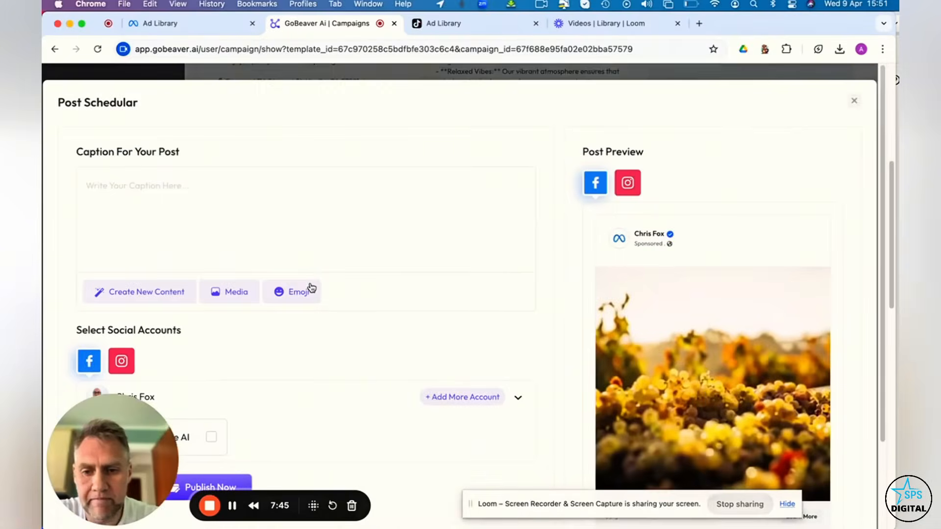
pyautogui.scroll(-2, 310, 288)
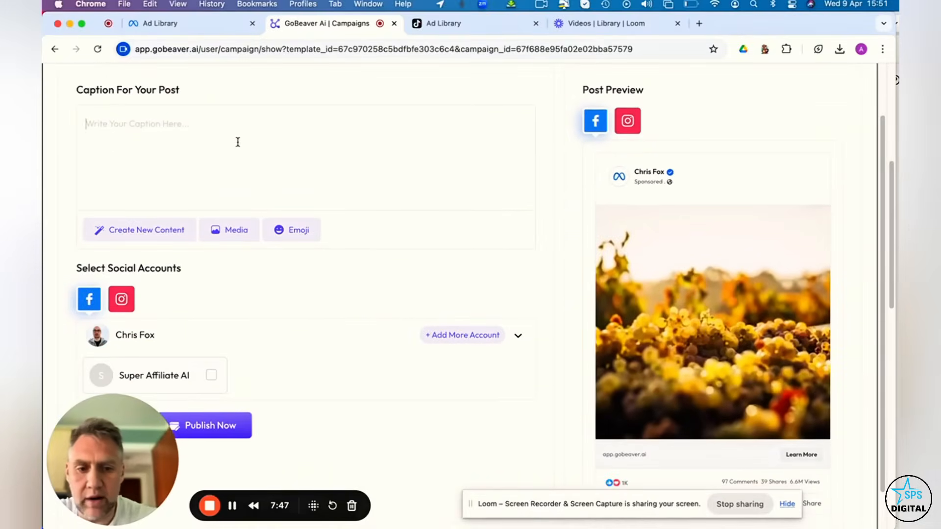
pyautogui.scroll(-2, 333, 286)
pyautogui.scroll(1, 333, 287)
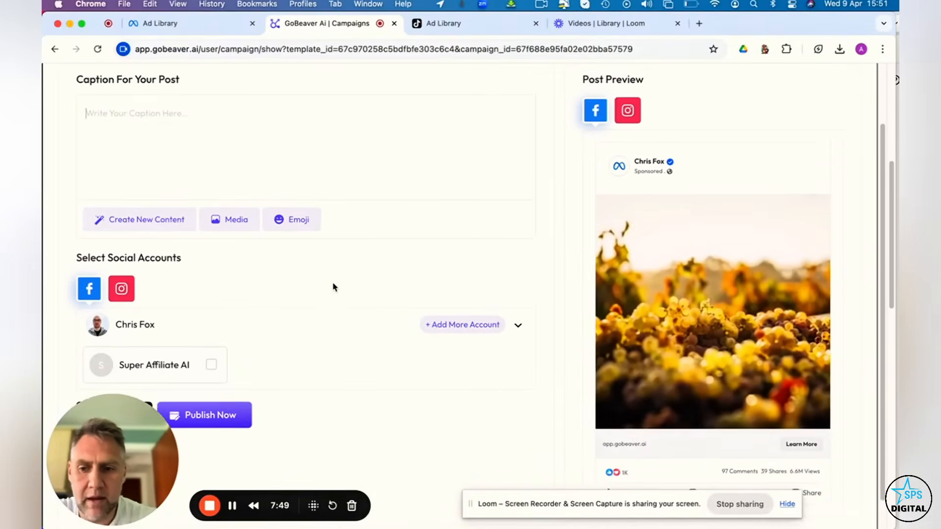
pyautogui.scroll(-1, 333, 287)
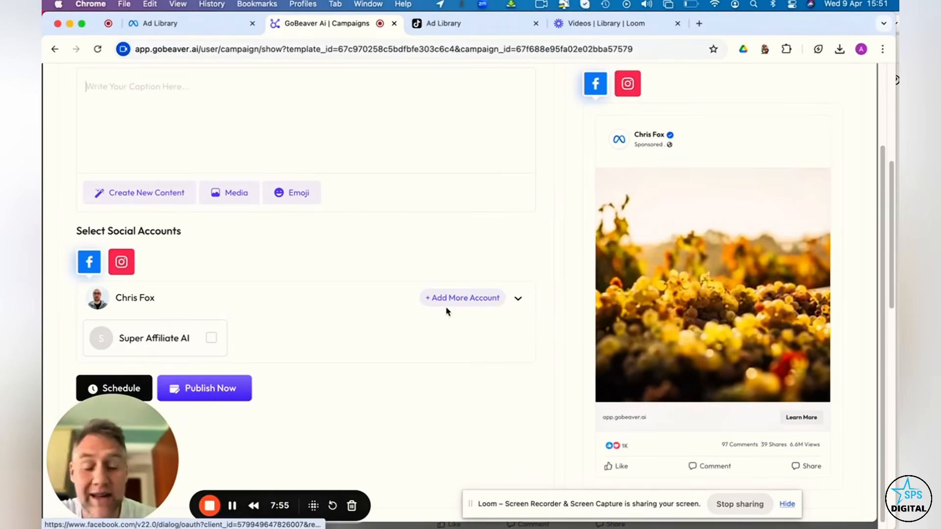
pyautogui.click(212, 340)
pyautogui.moveTo(119, 486); pyautogui.dragTo(409, 486)
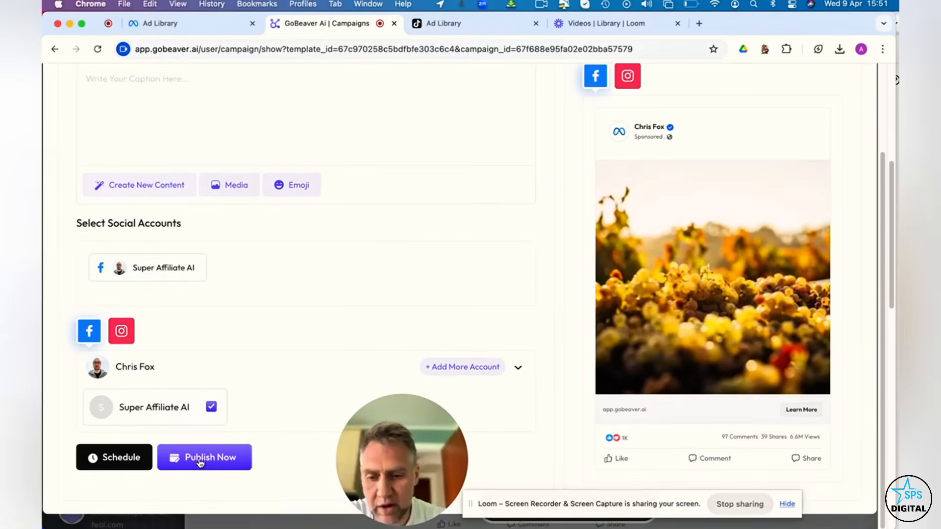
# Step: Switch to scheduling the post for later and bring up the date and time picker
pyautogui.click(118, 457)
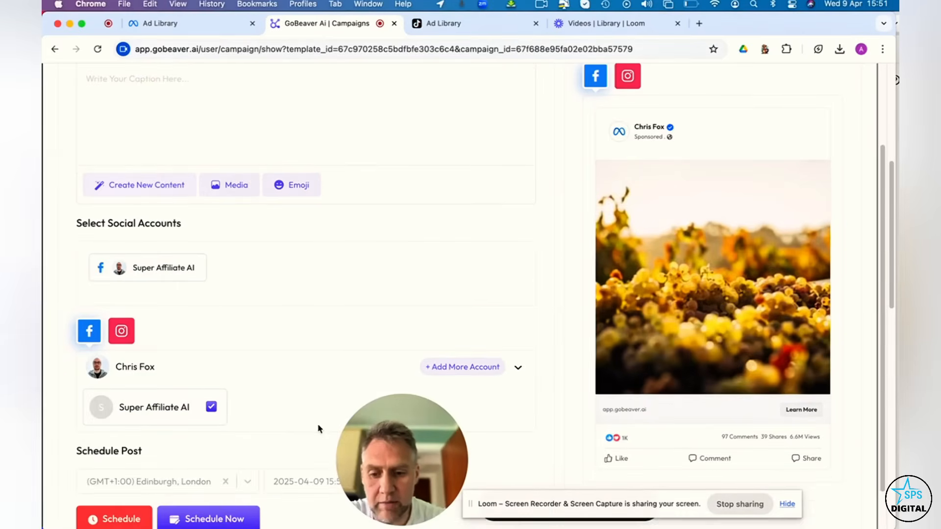
pyautogui.scroll(-1, 322, 426)
pyautogui.moveTo(157, 463); pyautogui.dragTo(537, 452)
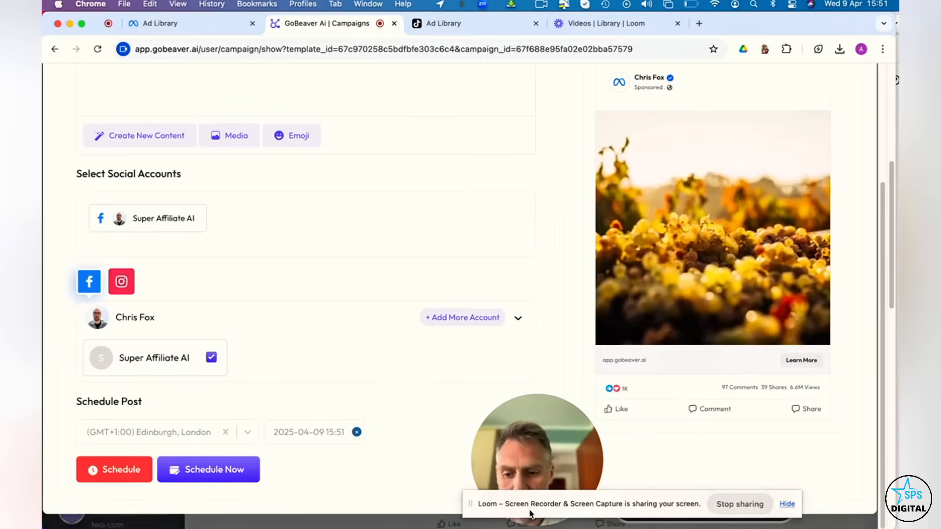
pyautogui.click(294, 433)
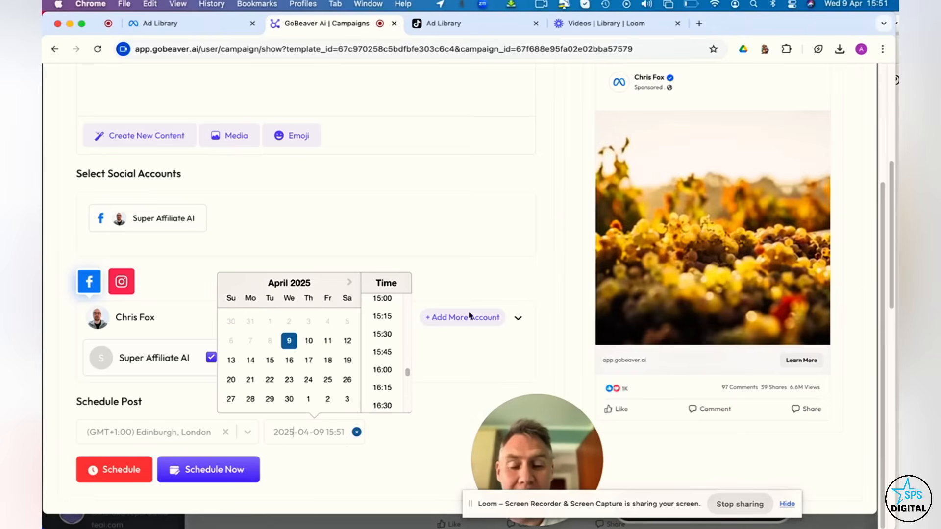
# Step: Glance at the Meta Ad Library results, return to GoBeaver and adjust options in the scheduler
pyautogui.click(213, 23)
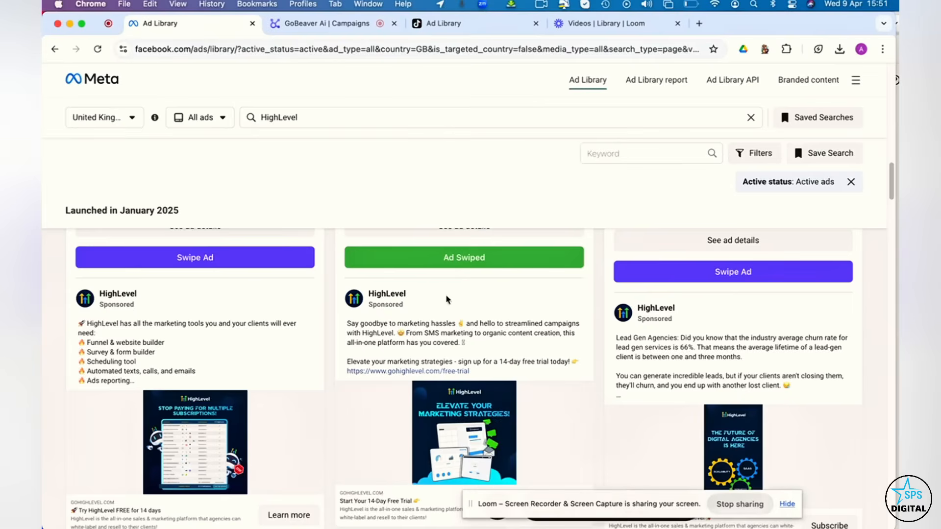
pyautogui.hotkey('ctrl', 'Tab')
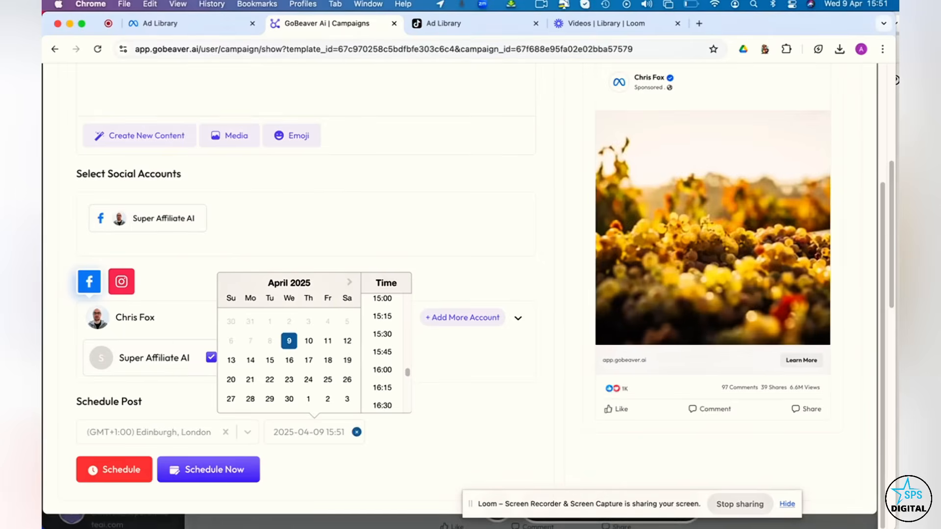
pyautogui.click(787, 505)
pyautogui.click(497, 505)
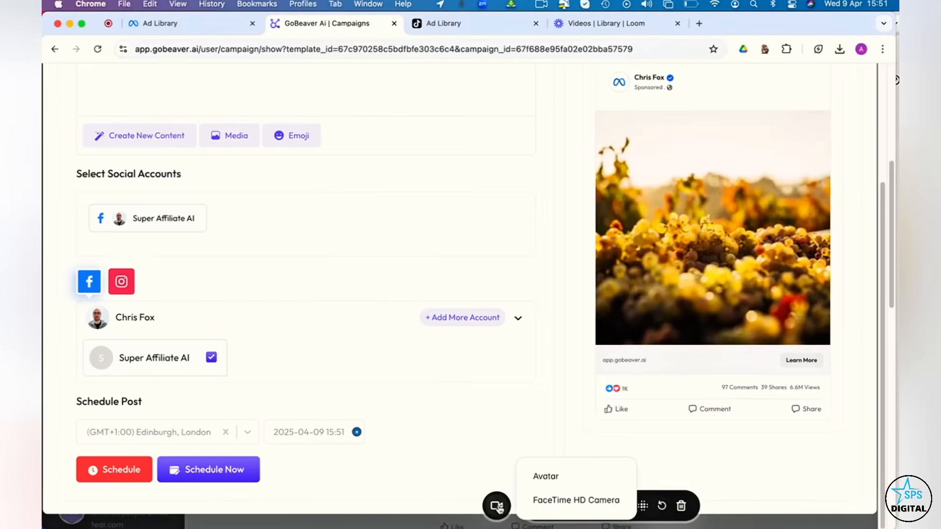
pyautogui.click(497, 506)
pyautogui.click(541, 499)
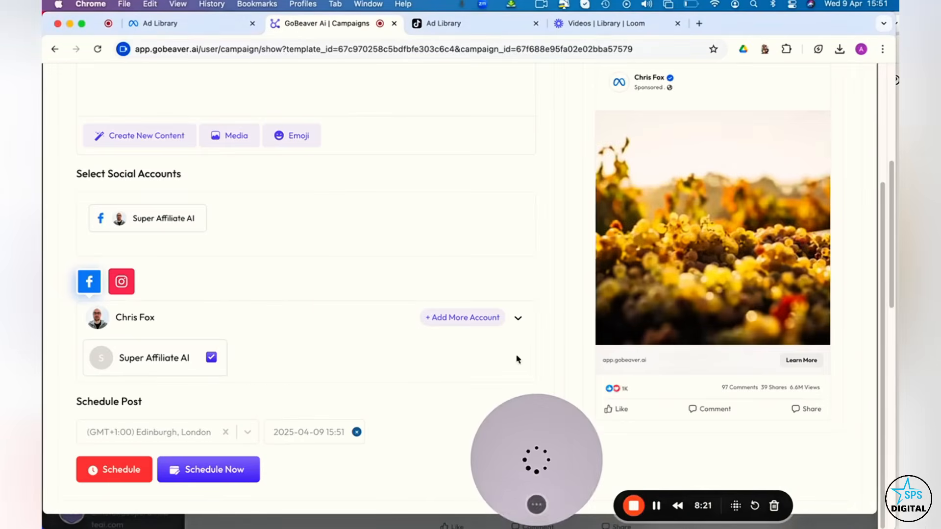
pyautogui.scroll(3, 402, 203)
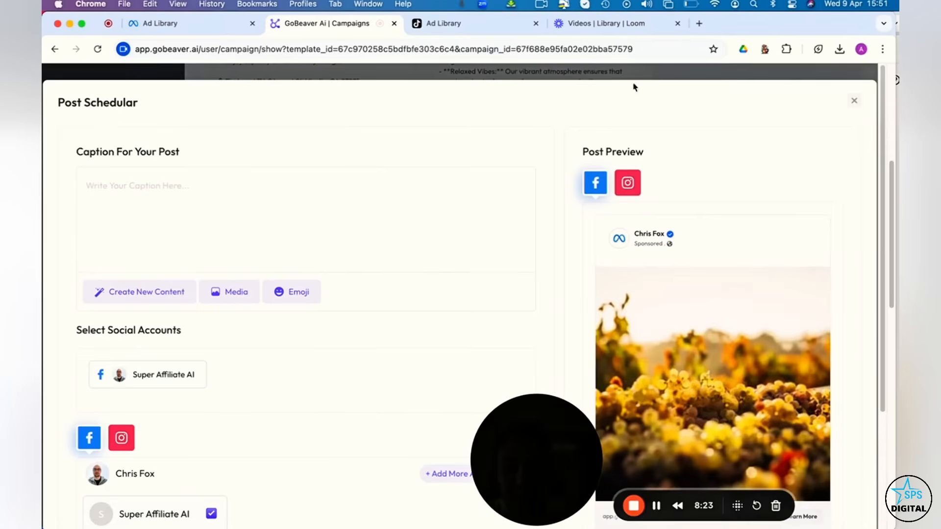
# Step: Close the post scheduler without posting and return to the Campaigns list
pyautogui.click(853, 101)
pyautogui.moveTo(534, 499); pyautogui.dragTo(121, 499)
pyautogui.scroll(5, 429, 348)
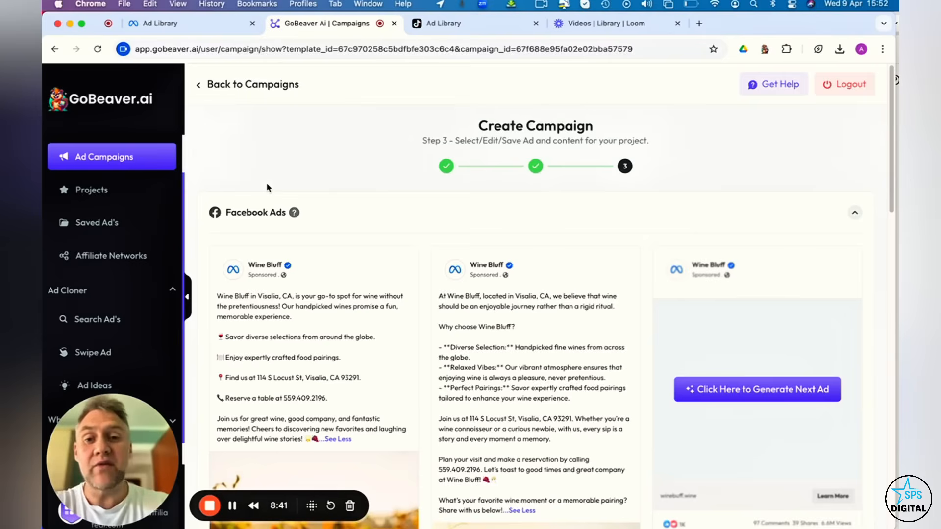
pyautogui.click(95, 158)
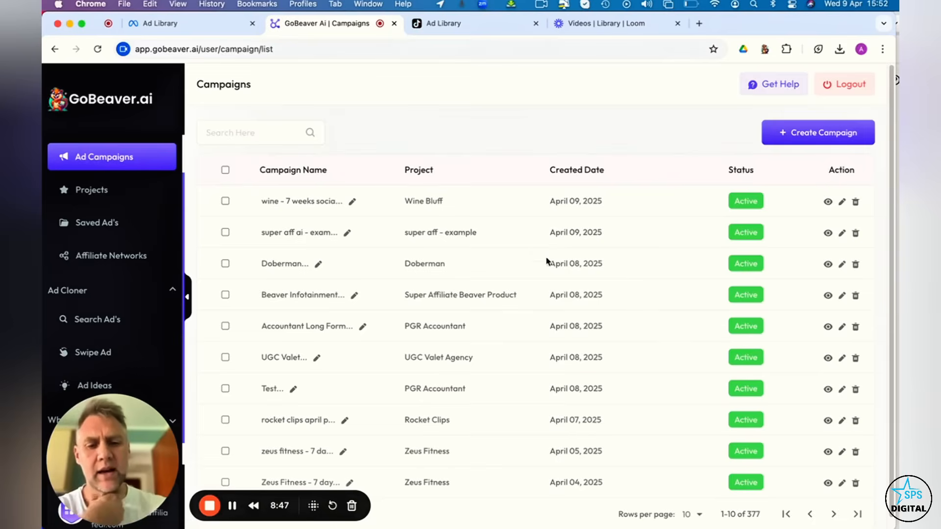
# Step: Start a new campaign from the Ad Genius seasonal templates and pick Black Friday
pyautogui.click(804, 137)
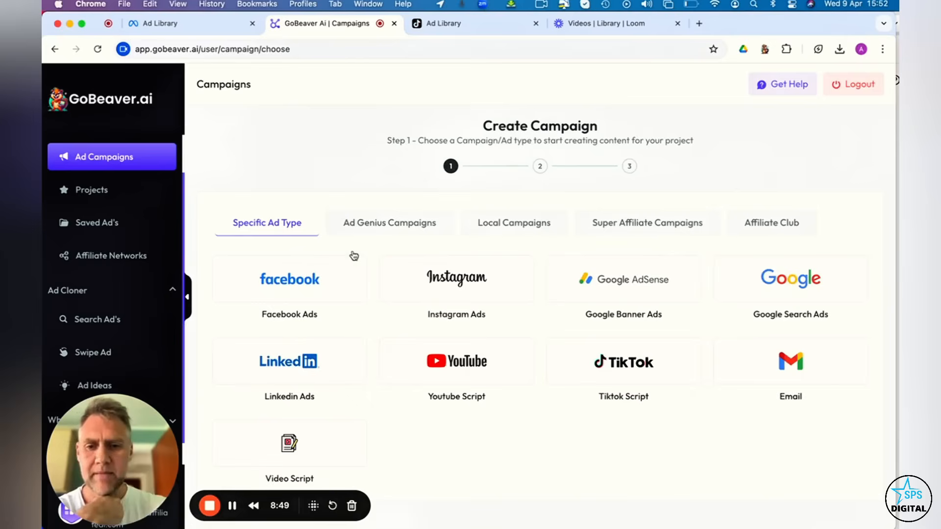
pyautogui.click(397, 227)
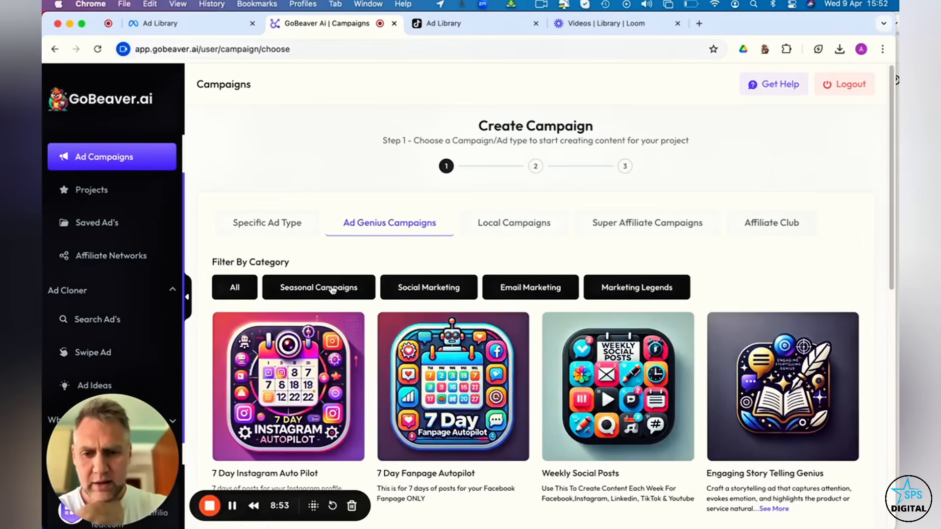
pyautogui.click(329, 288)
pyautogui.scroll(-2, 474, 388)
pyautogui.scroll(-1, 471, 386)
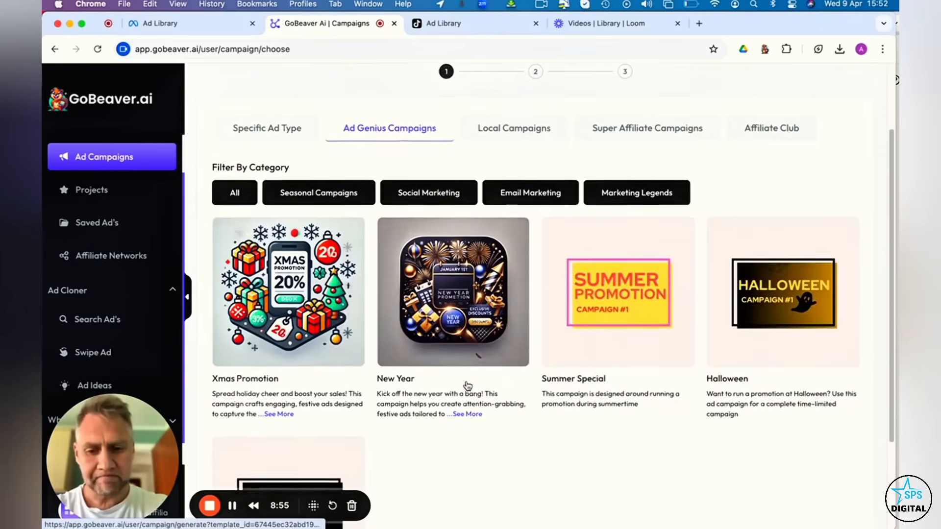
pyautogui.scroll(-1, 465, 383)
pyautogui.scroll(-2, 382, 426)
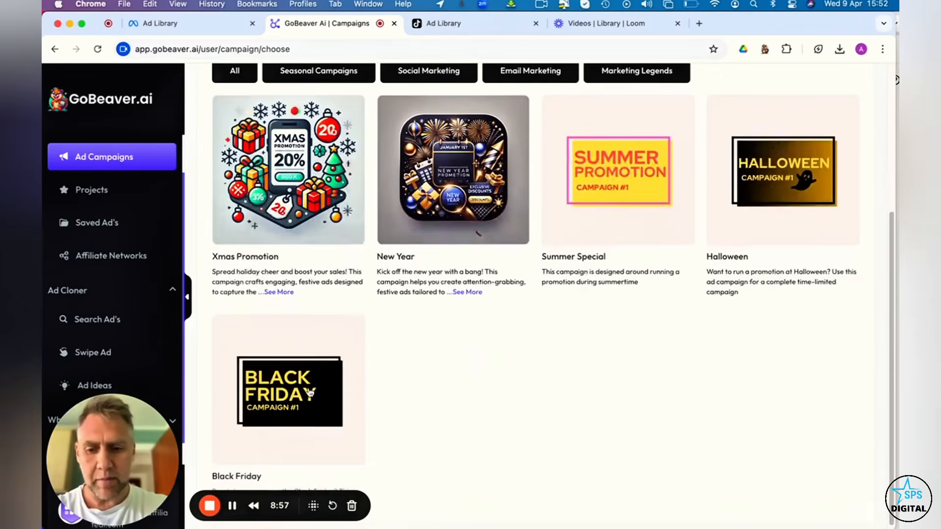
pyautogui.click(453, 309)
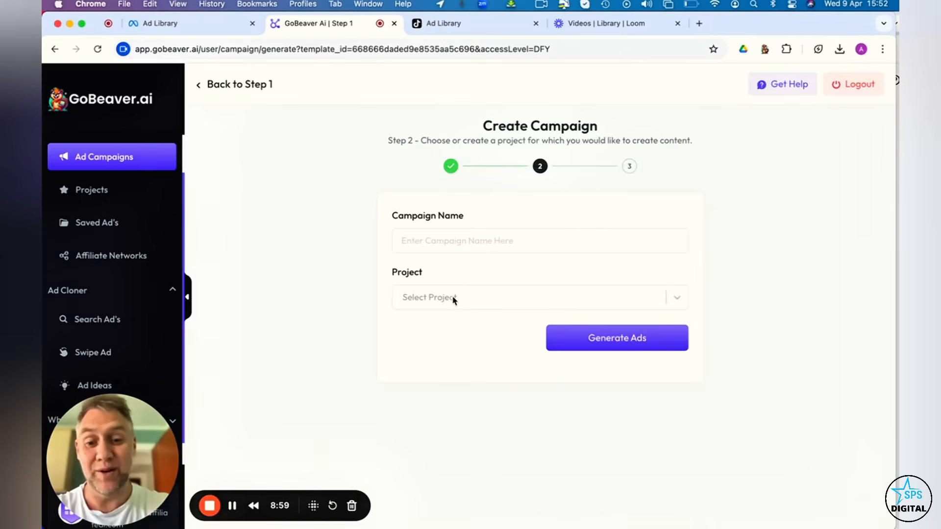
# Step: Enter the campaign name and choose Spec saver as the campaign's project
pyautogui.click(453, 299)
pyautogui.click(450, 230)
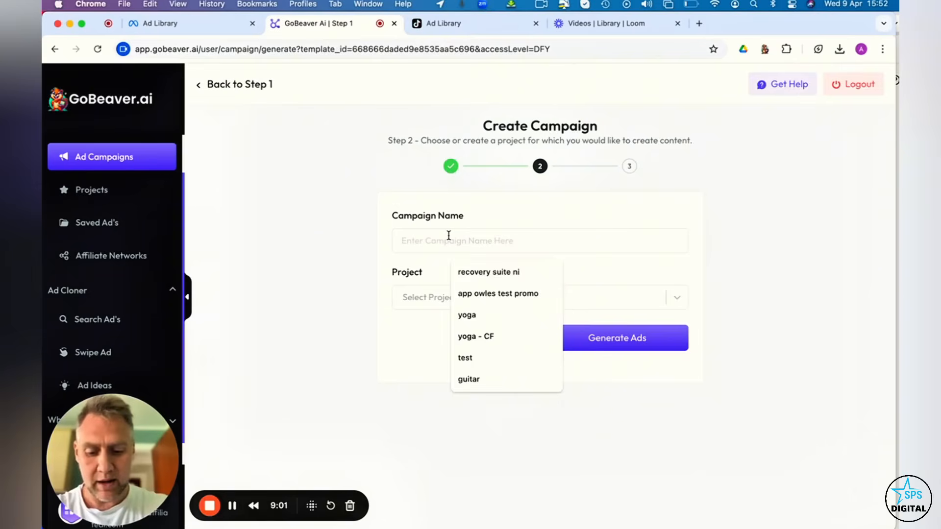
pyautogui.write('CF')
pyautogui.click(413, 301)
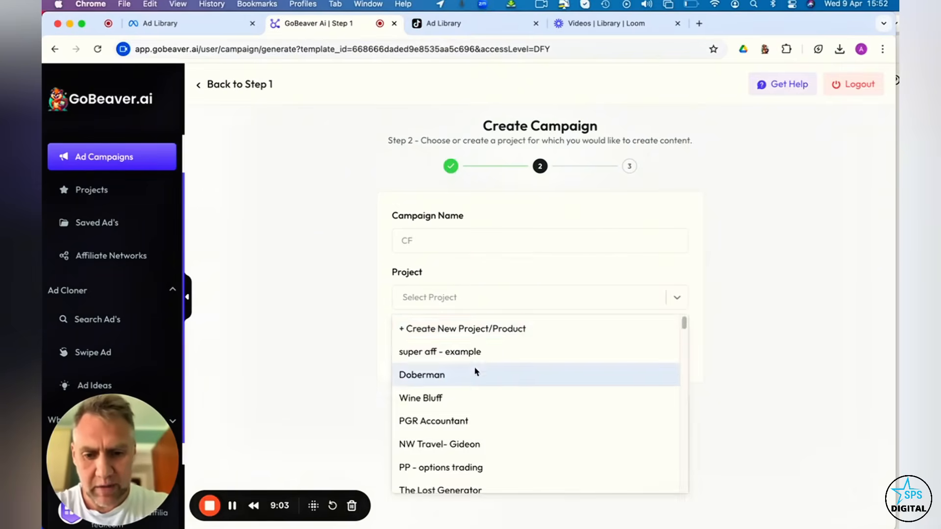
pyautogui.scroll(-2, 475, 373)
pyautogui.scroll(-1, 478, 386)
pyautogui.scroll(-1, 480, 395)
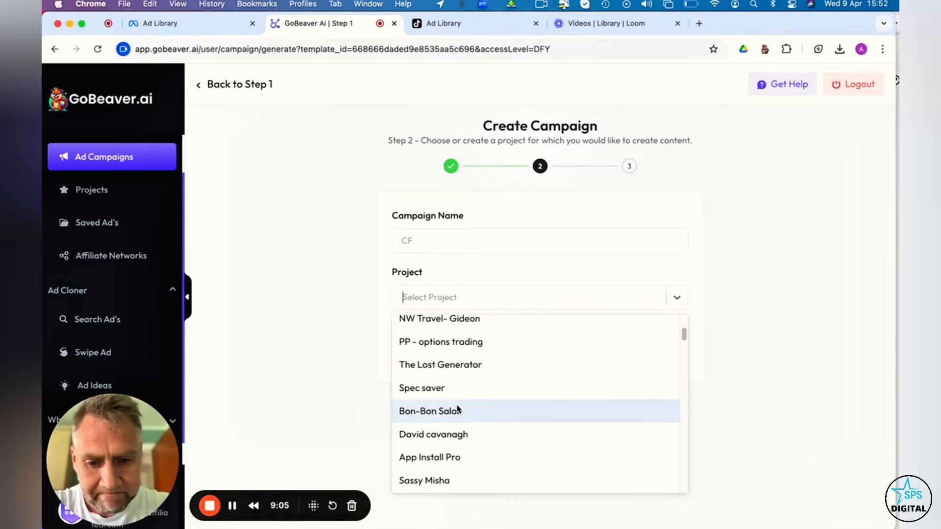
pyautogui.scroll(-1, 457, 410)
pyautogui.click(441, 366)
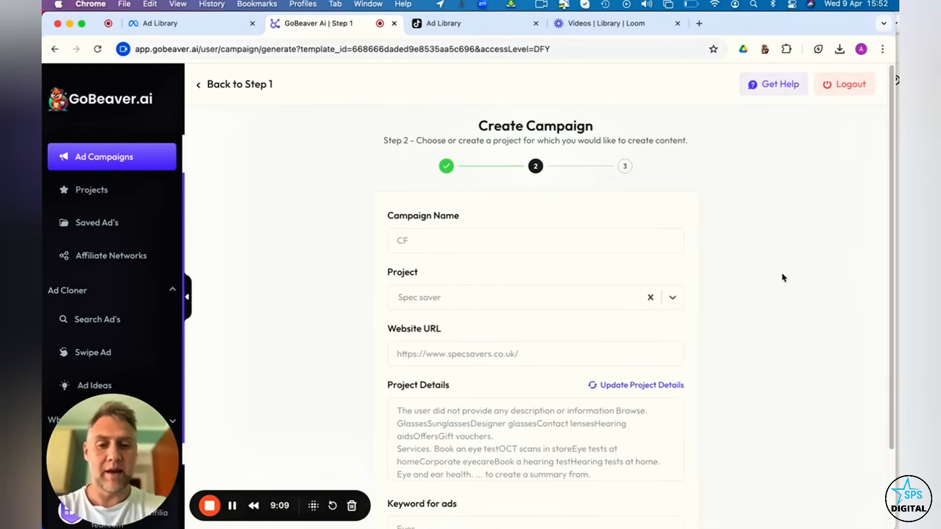
# Step: Correct the name to 'BF 2025 - spec savers' and generate the ads
pyautogui.click(423, 244)
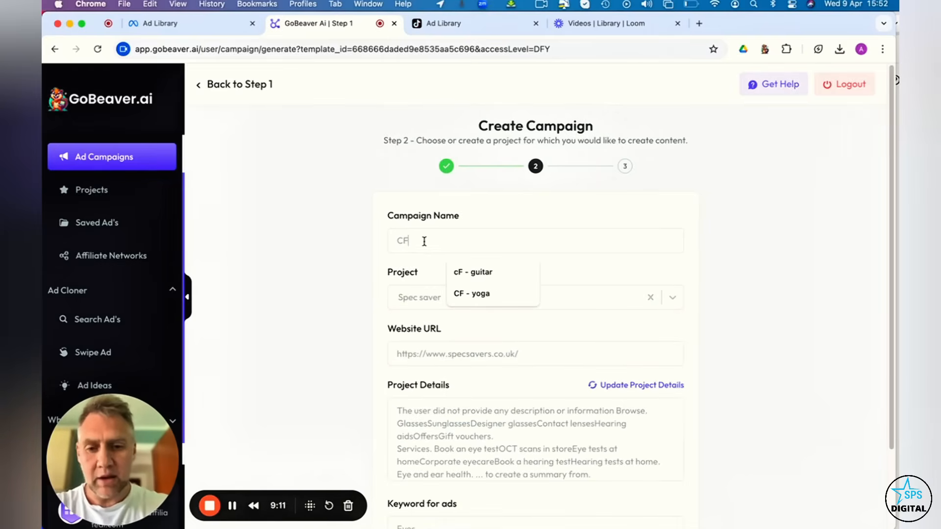
pyautogui.write('-')
pyautogui.press('BackSpace')
pyautogui.press('BackSpace')
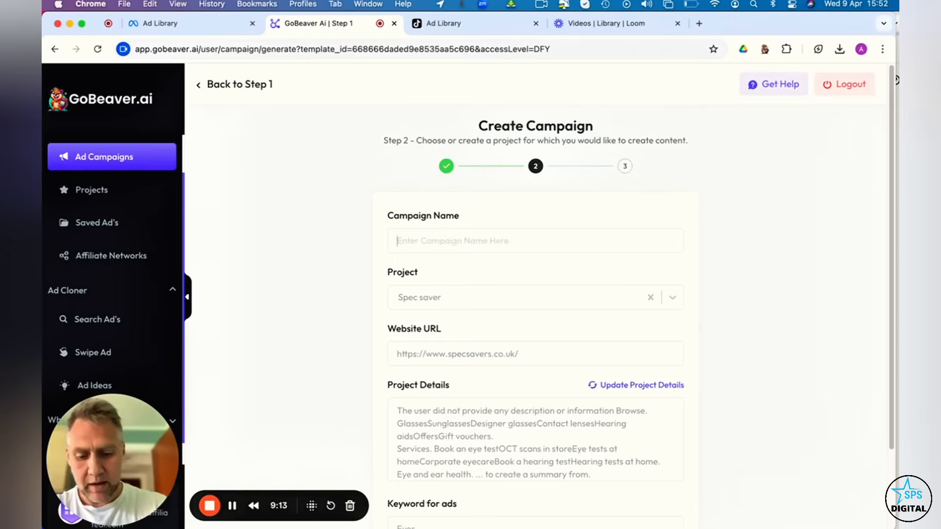
pyautogui.write('BF 2025 - spec savers')
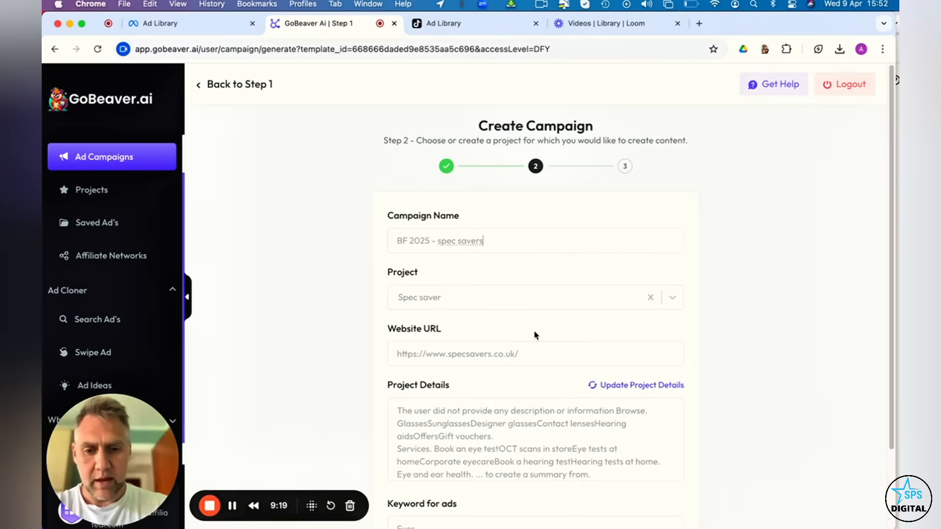
pyautogui.scroll(-3, 461, 303)
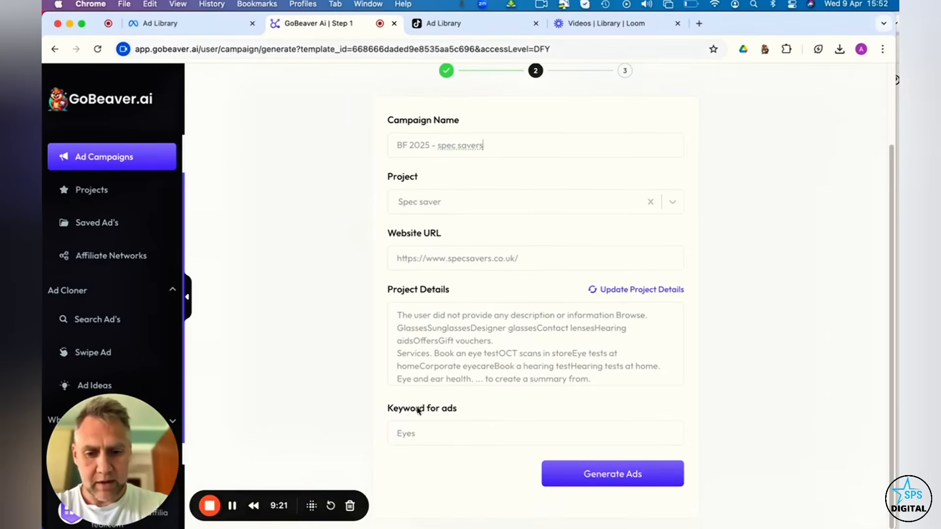
pyautogui.moveTo(392, 409); pyautogui.dragTo(464, 410)
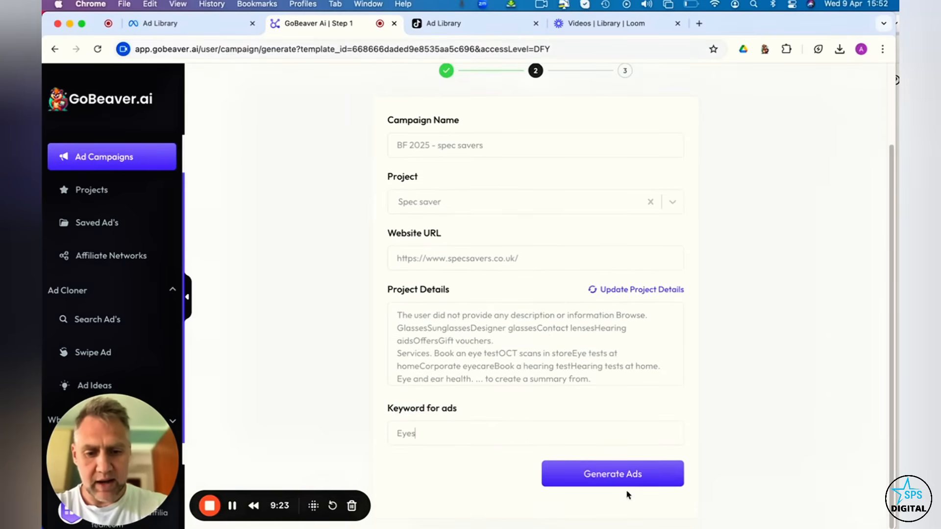
pyautogui.click(609, 475)
# Step: Confirm generation and produce the second and third Spec Saver Facebook ads
pyautogui.click(516, 330)
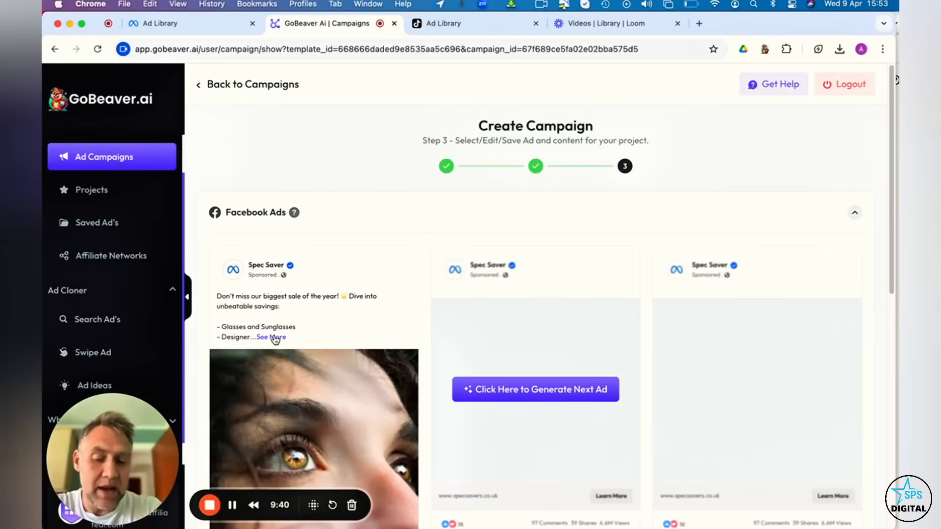
pyautogui.click(506, 400)
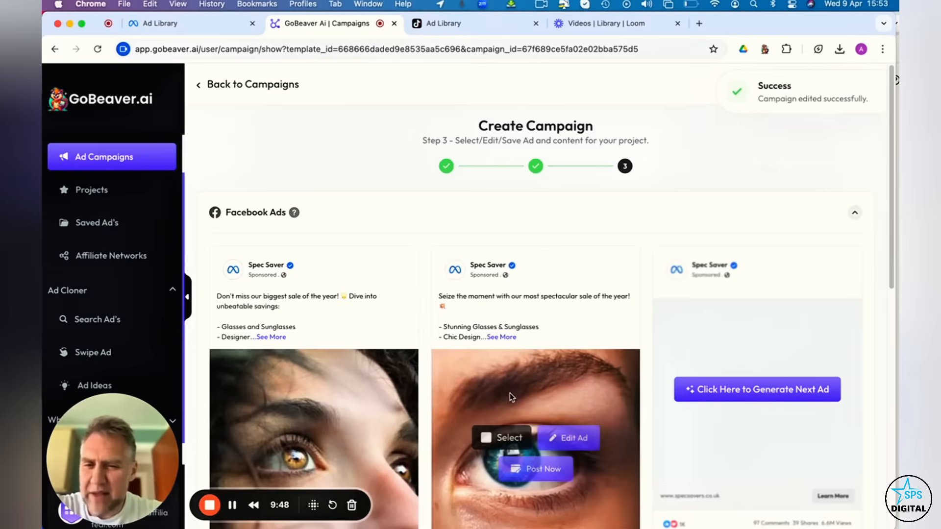
pyautogui.click(728, 389)
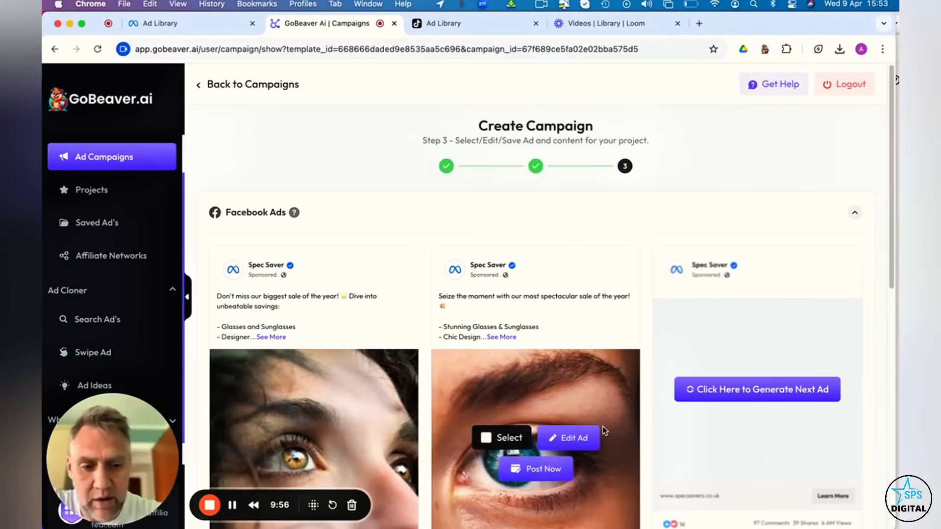
# Step: Expand all three ads' full text and read through the first ad's Black Friday copy
pyautogui.click(272, 336)
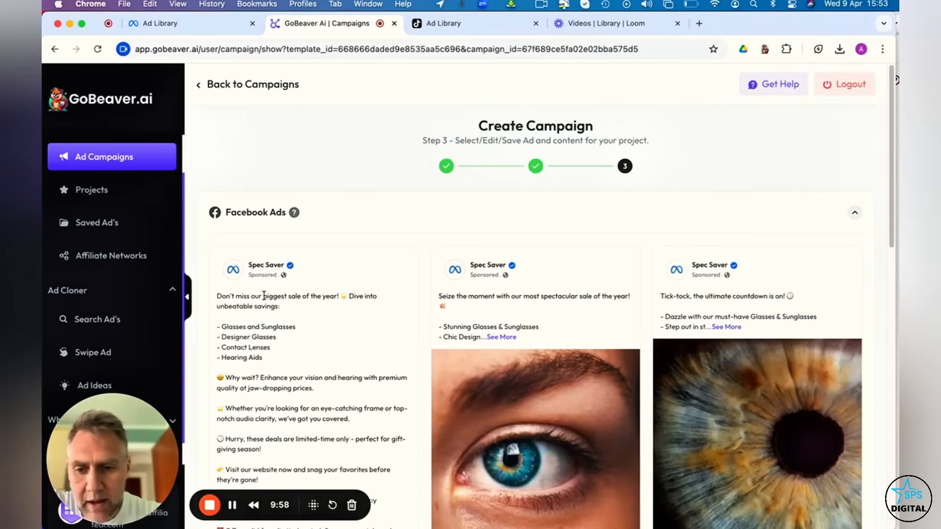
pyautogui.moveTo(237, 296); pyautogui.dragTo(272, 317)
pyautogui.click(297, 335)
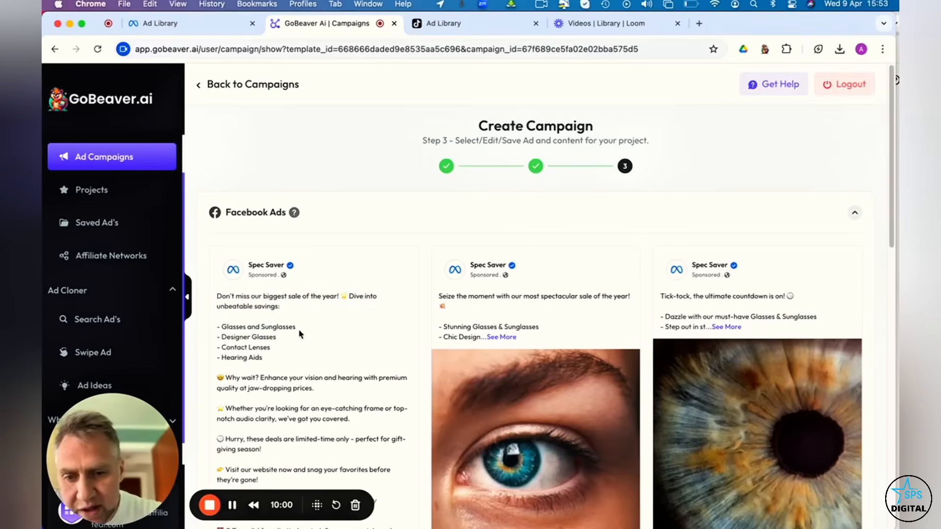
pyautogui.moveTo(340, 294); pyautogui.dragTo(328, 306)
pyautogui.scroll(-2, 280, 382)
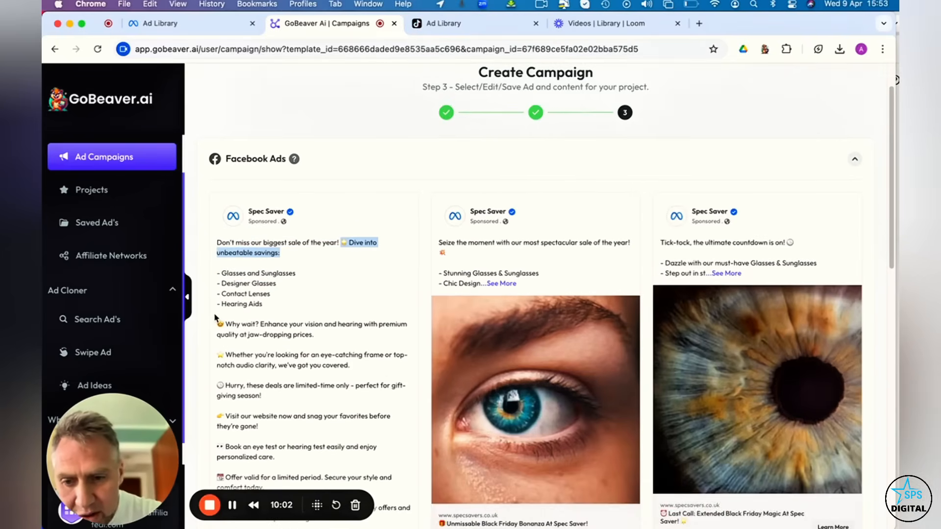
pyautogui.click(218, 322)
pyautogui.moveTo(218, 323)
pyautogui.mouseDown()
pyautogui.moveTo(272, 336)
pyautogui.moveTo(303, 386)
pyautogui.mouseUp()
pyautogui.scroll(-2, 303, 388)
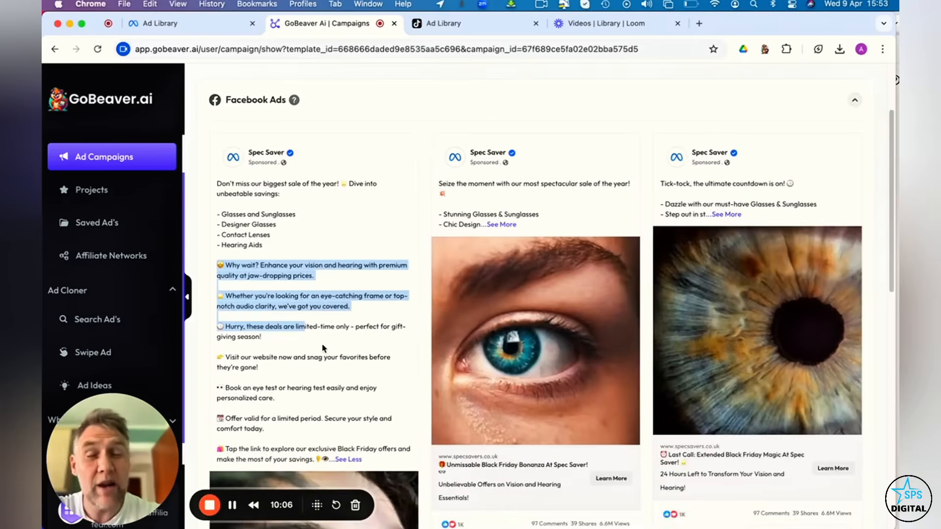
pyautogui.scroll(-3, 322, 344)
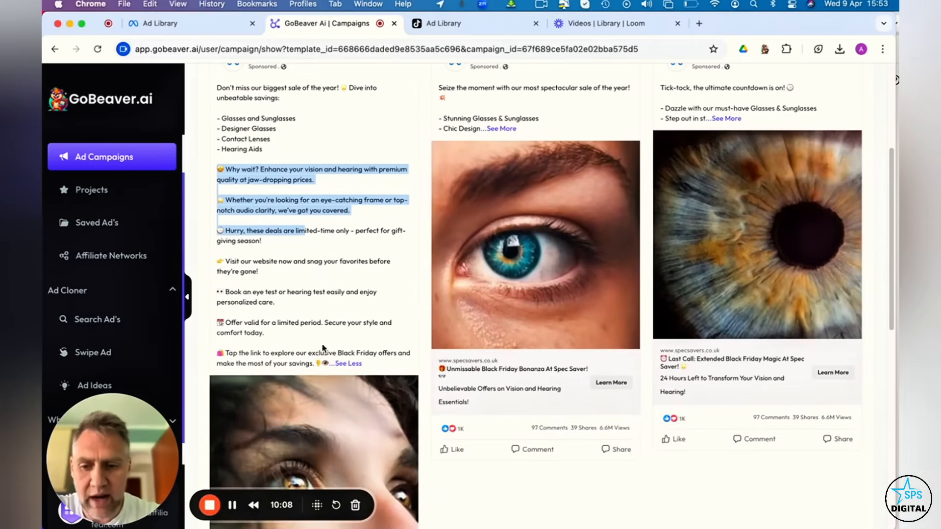
pyautogui.moveTo(237, 355); pyautogui.dragTo(388, 360)
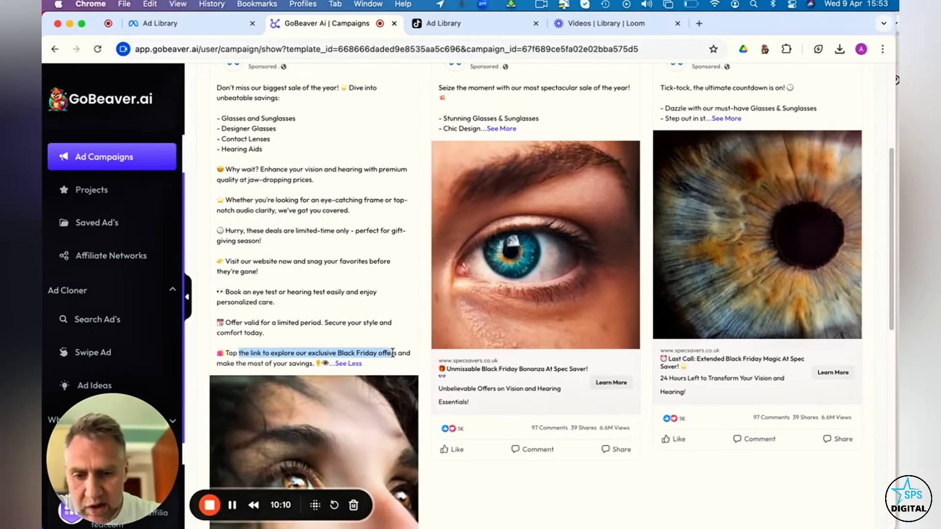
pyautogui.scroll(4, 515, 235)
pyautogui.click(503, 270)
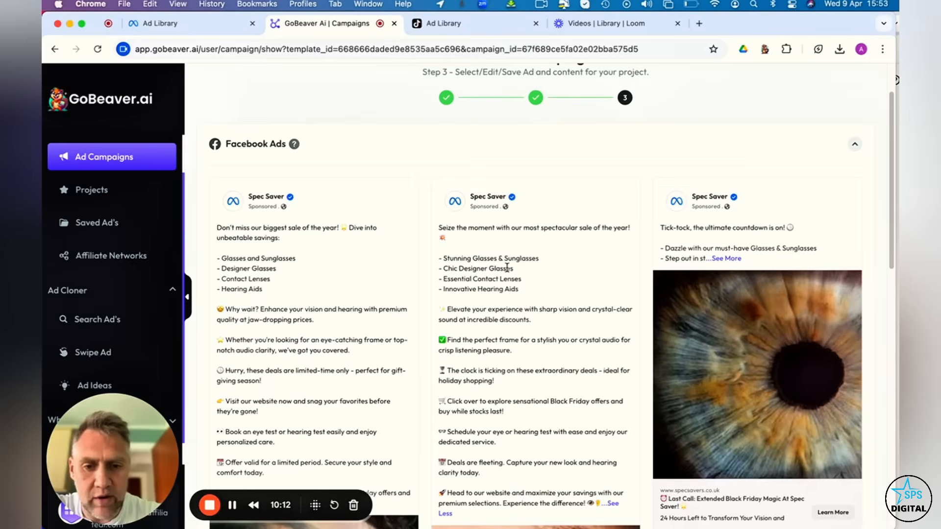
pyautogui.click(727, 259)
pyautogui.scroll(-1, 733, 438)
pyautogui.scroll(-6, 765, 353)
pyautogui.scroll(-1, 789, 272)
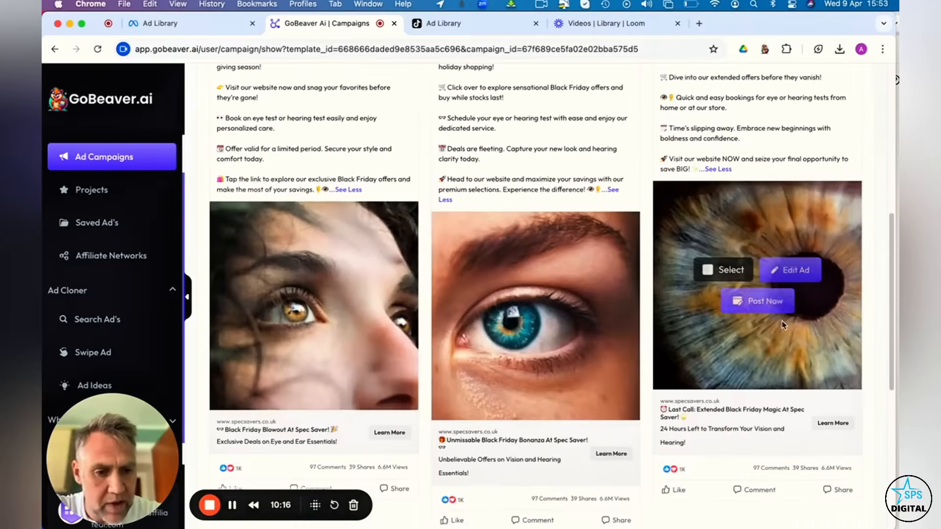
# Step: Open the third ad's editor and review its headline and subheadline text
pyautogui.click(786, 269)
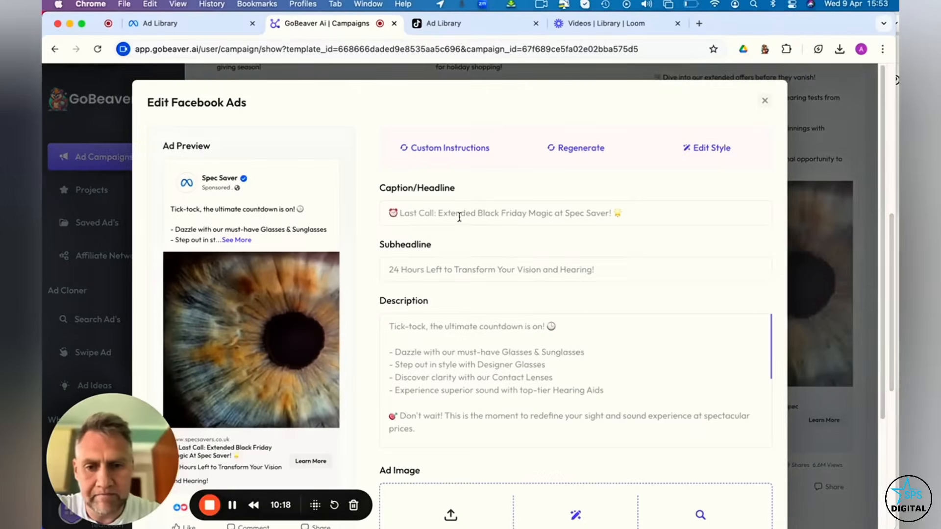
pyautogui.moveTo(432, 212); pyautogui.dragTo(590, 216)
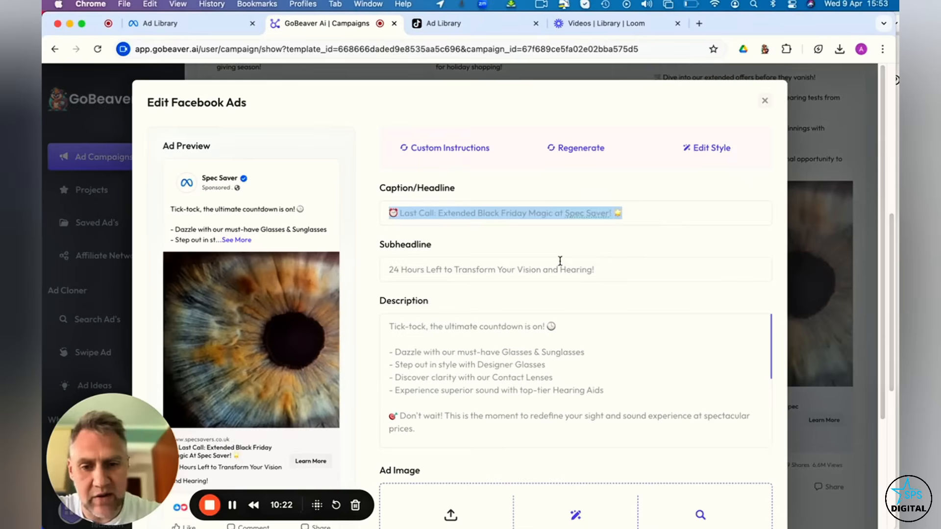
pyautogui.click(615, 262)
pyautogui.moveTo(389, 269); pyautogui.dragTo(529, 269)
pyautogui.scroll(-2, 432, 315)
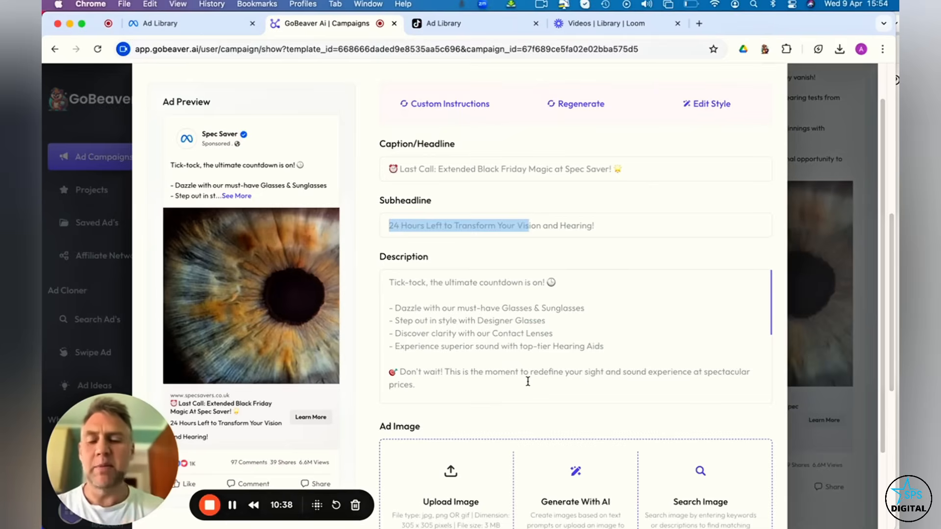
pyautogui.scroll(2, 596, 311)
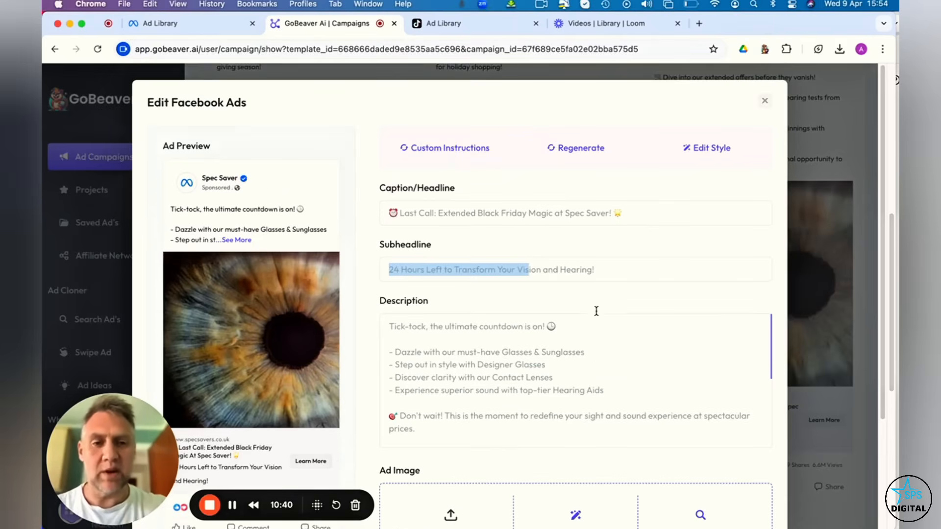
# Step: Close the ad editor, return to Ad Campaigns and start a new Ad Genius campaign
pyautogui.click(767, 101)
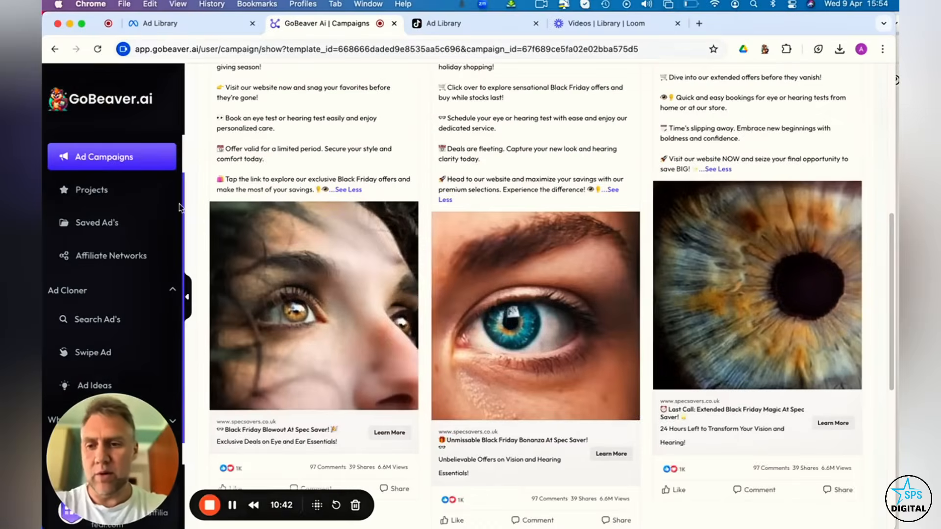
pyautogui.scroll(4, 309, 294)
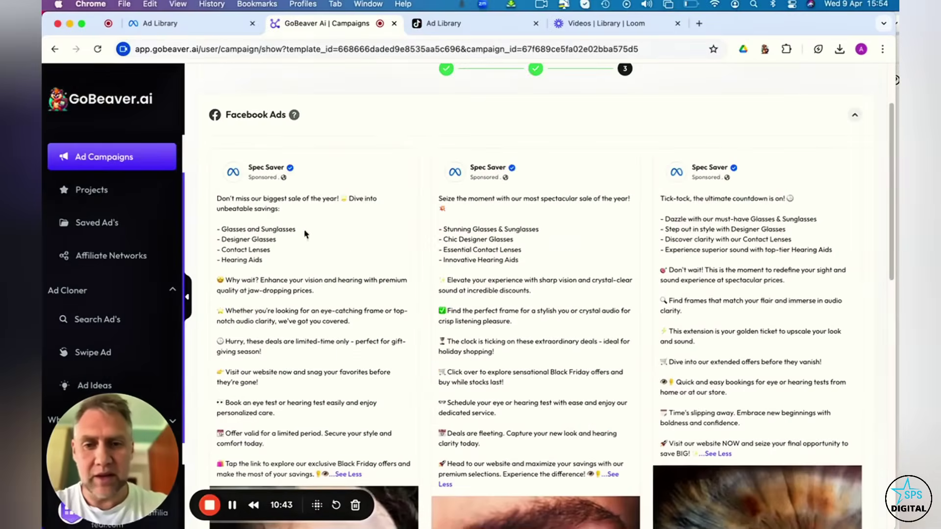
pyautogui.click(118, 163)
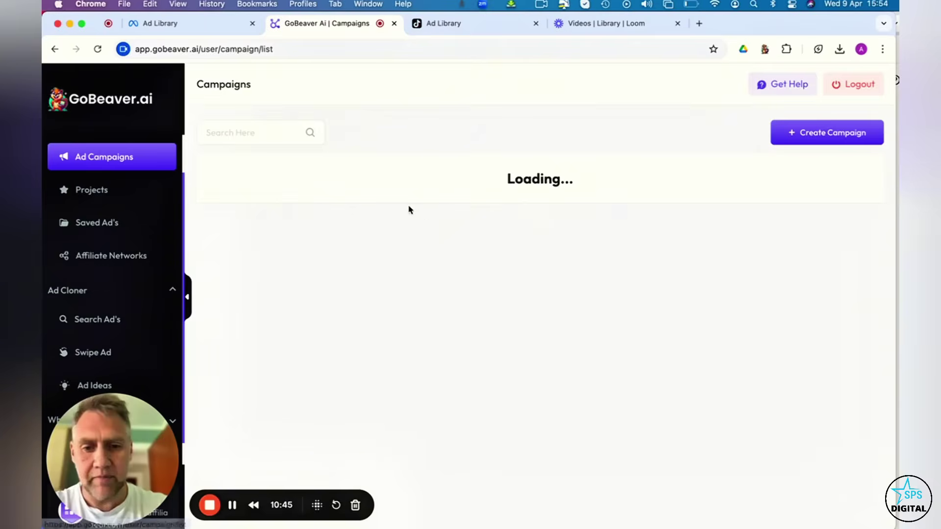
pyautogui.click(801, 134)
pyautogui.click(401, 228)
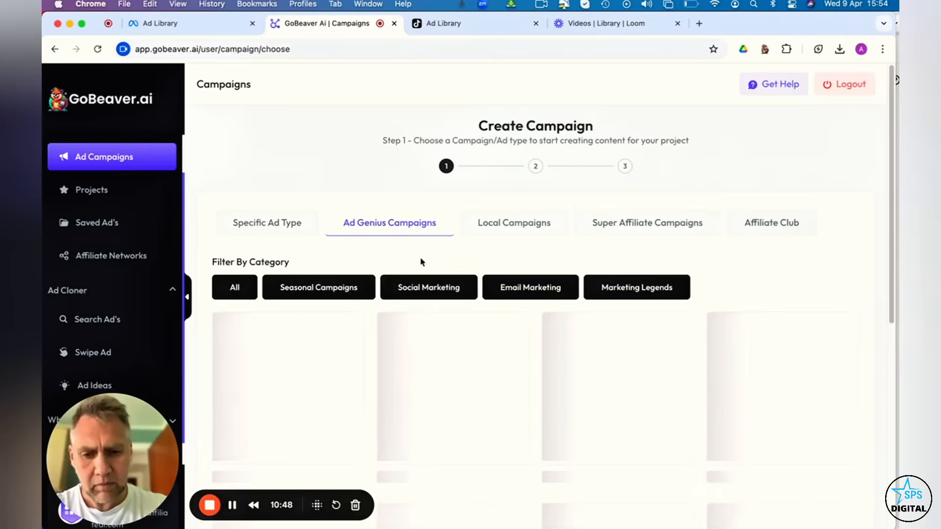
# Step: Browse seasonal, email marketing and Marketing Legends templates, then show Super Affiliate products
pyautogui.click(360, 291)
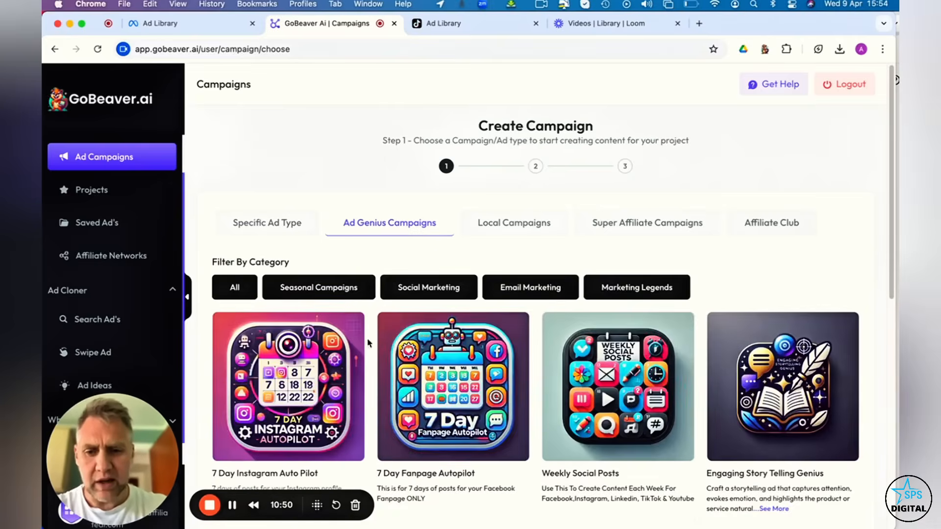
pyautogui.scroll(-3, 405, 375)
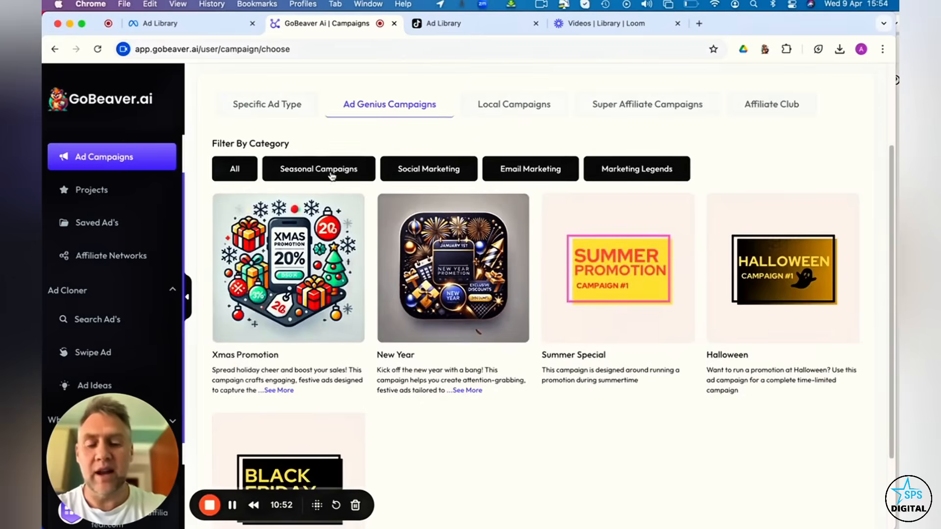
pyautogui.click(526, 169)
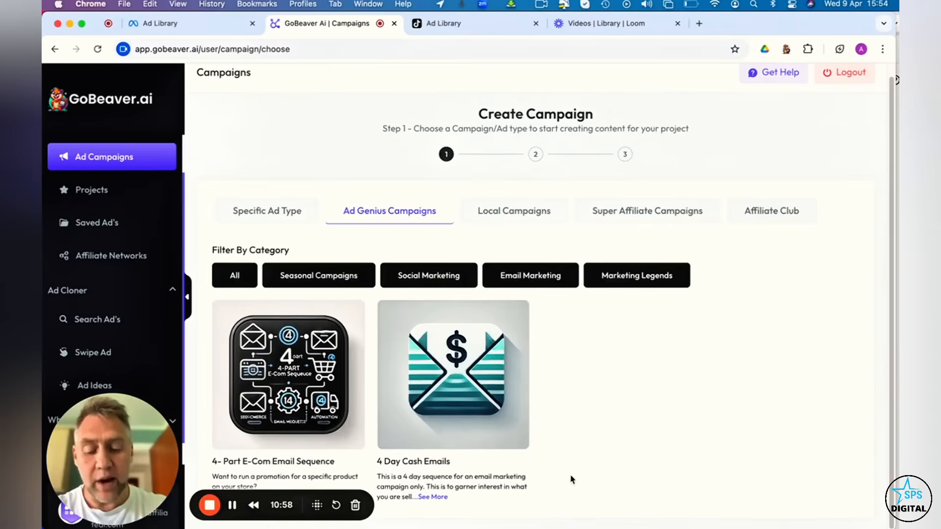
pyautogui.moveTo(570, 479); pyautogui.dragTo(421, 429)
pyautogui.moveTo(399, 376); pyautogui.dragTo(278, 384)
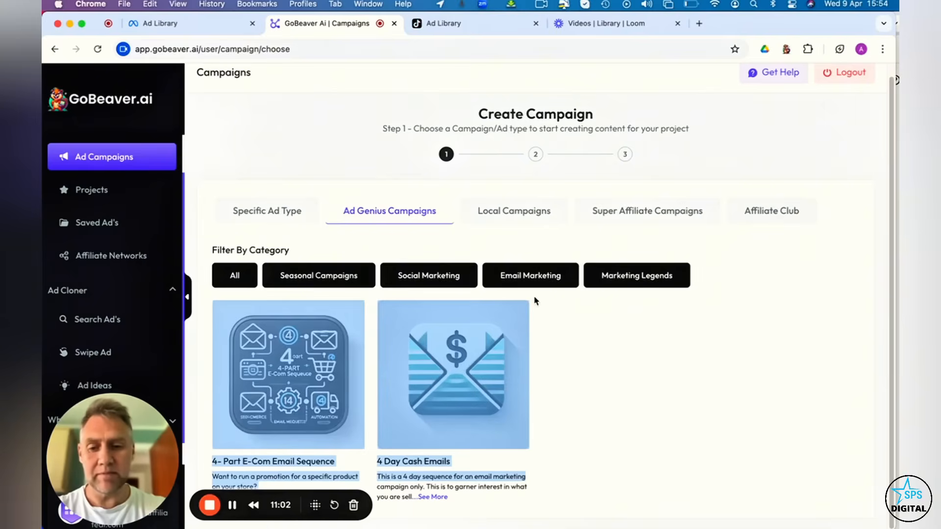
pyautogui.click(639, 277)
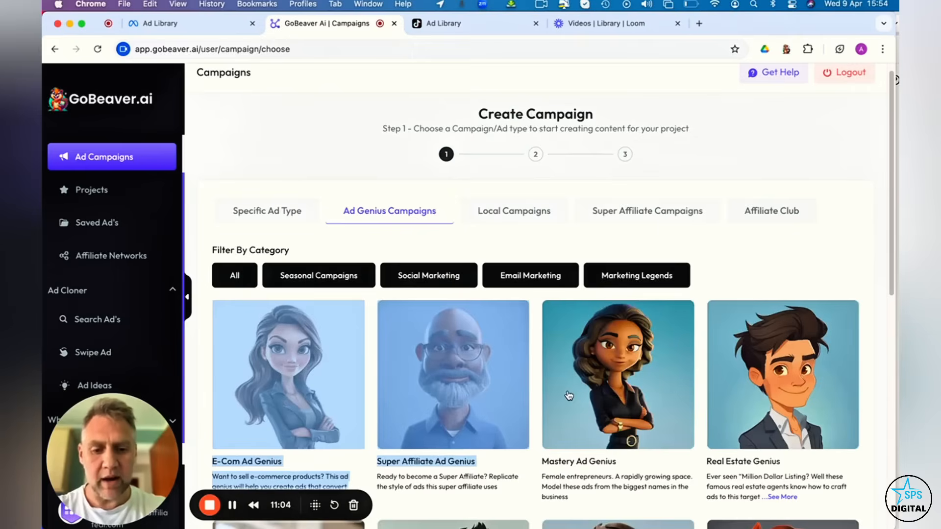
pyautogui.scroll(-3, 568, 396)
pyautogui.scroll(-2, 567, 392)
pyautogui.scroll(1, 567, 392)
pyautogui.scroll(-3, 640, 390)
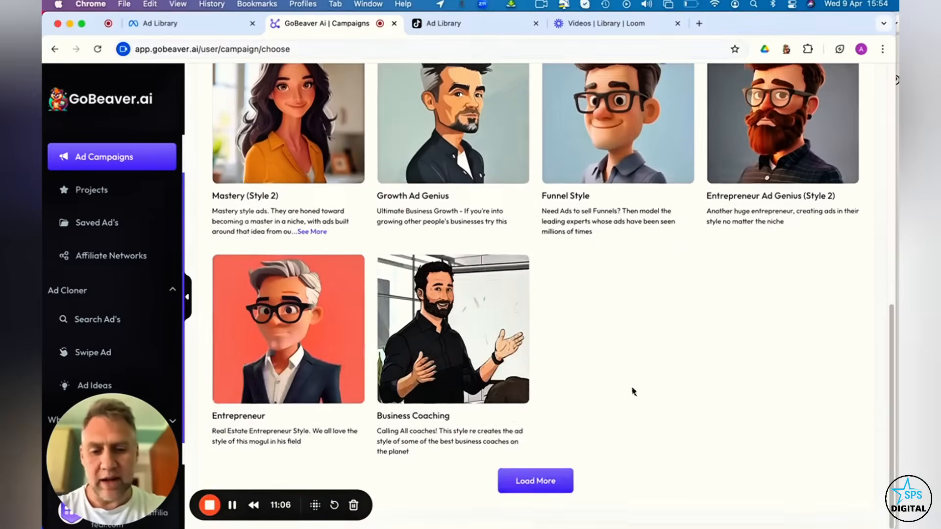
pyautogui.click(524, 487)
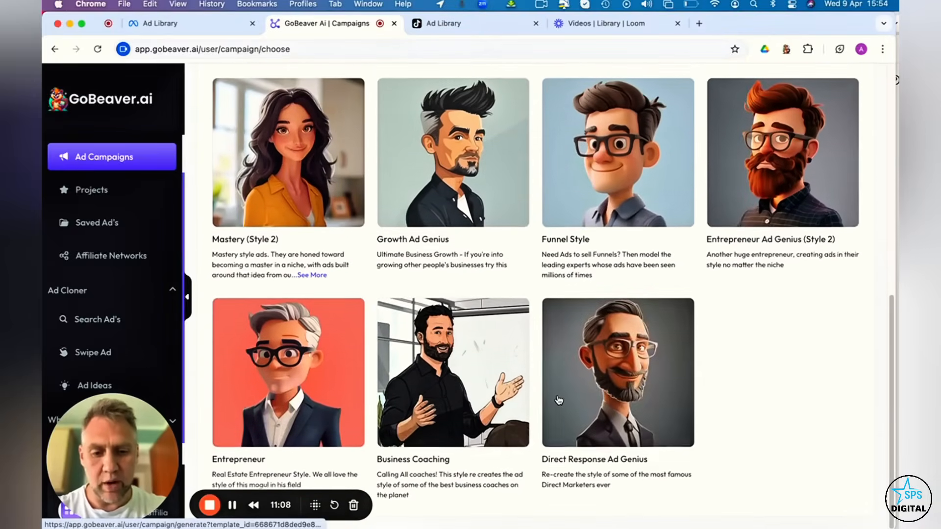
pyautogui.scroll(1, 557, 400)
pyautogui.scroll(10, 558, 400)
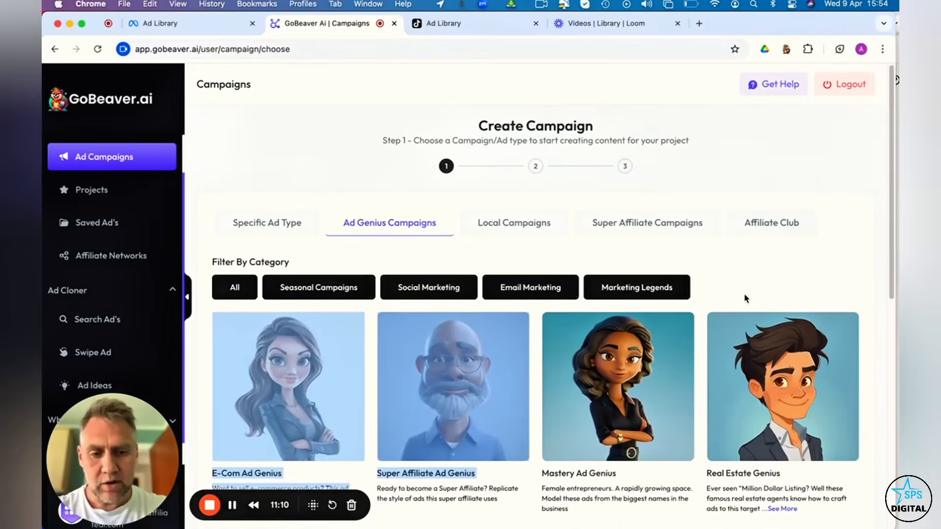
pyautogui.click(735, 273)
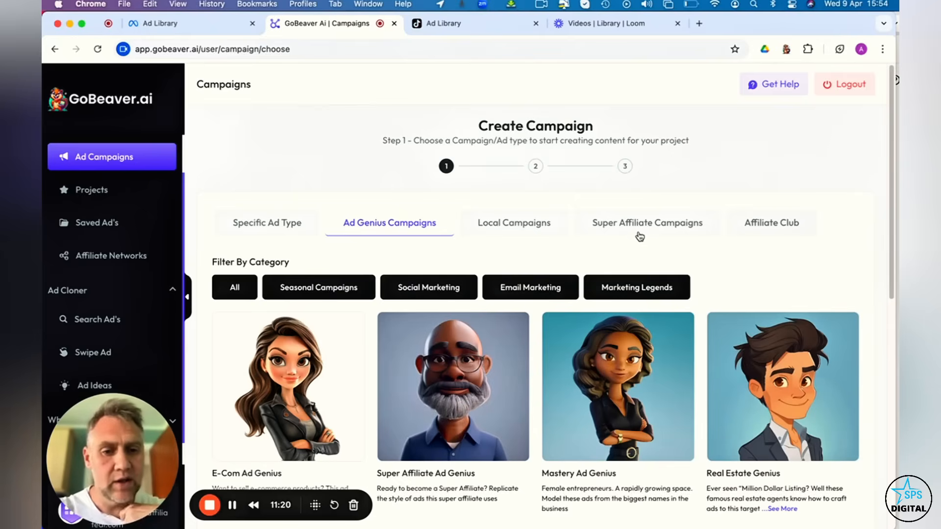
pyautogui.click(639, 236)
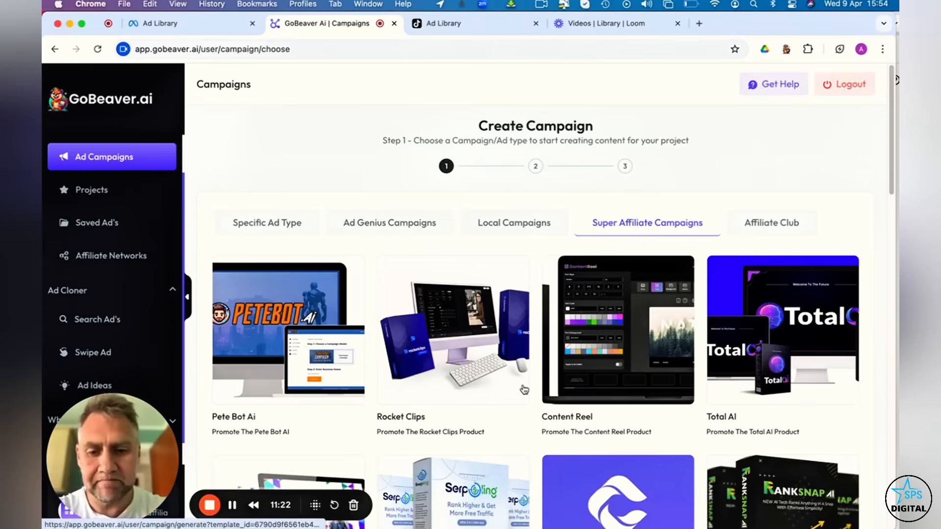
pyautogui.scroll(-1, 524, 390)
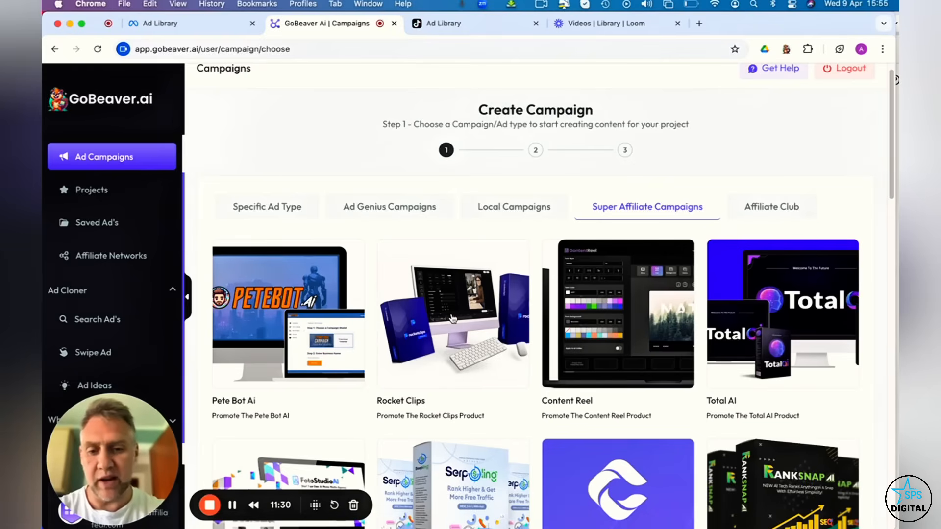
# Step: Pick Rocket Clips, name the campaign and generate its affiliate ads
pyautogui.click(453, 317)
pyautogui.click(447, 242)
pyautogui.write('r')
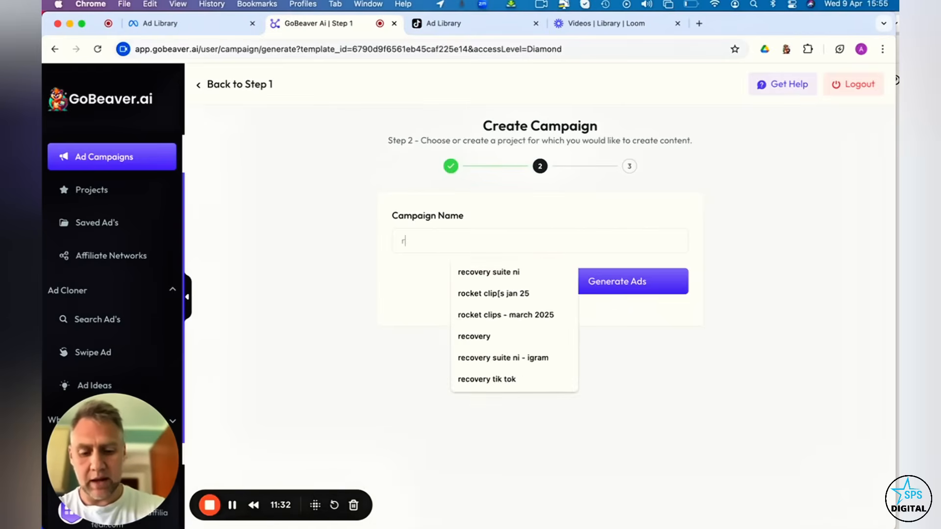
pyautogui.write('ocketclips - 2025')
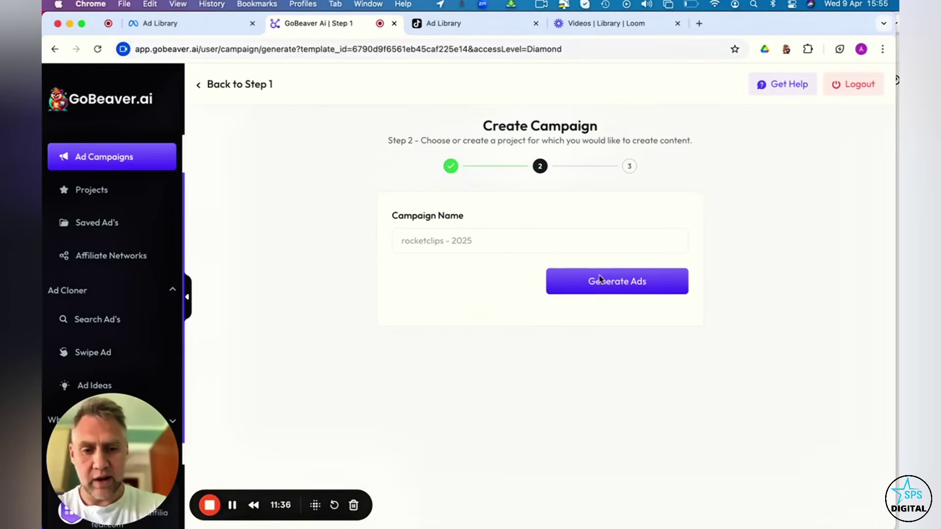
pyautogui.click(600, 279)
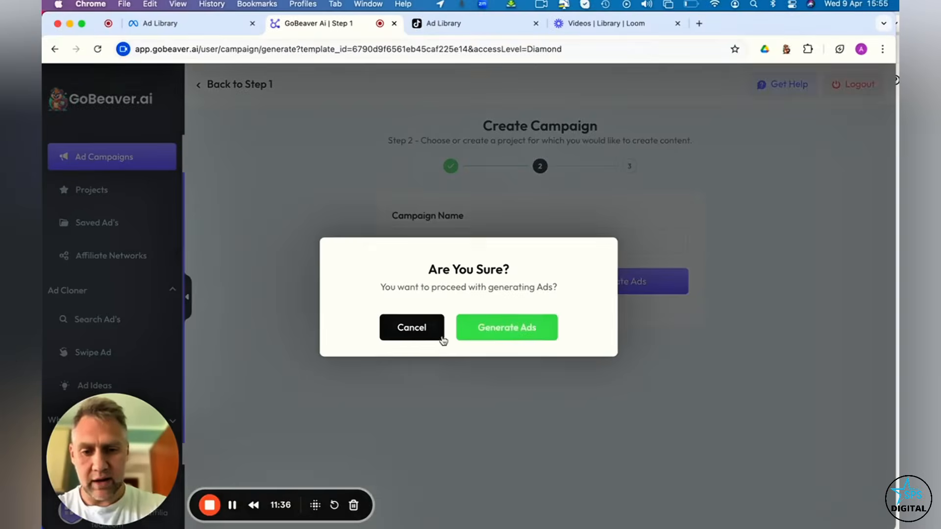
pyautogui.click(509, 326)
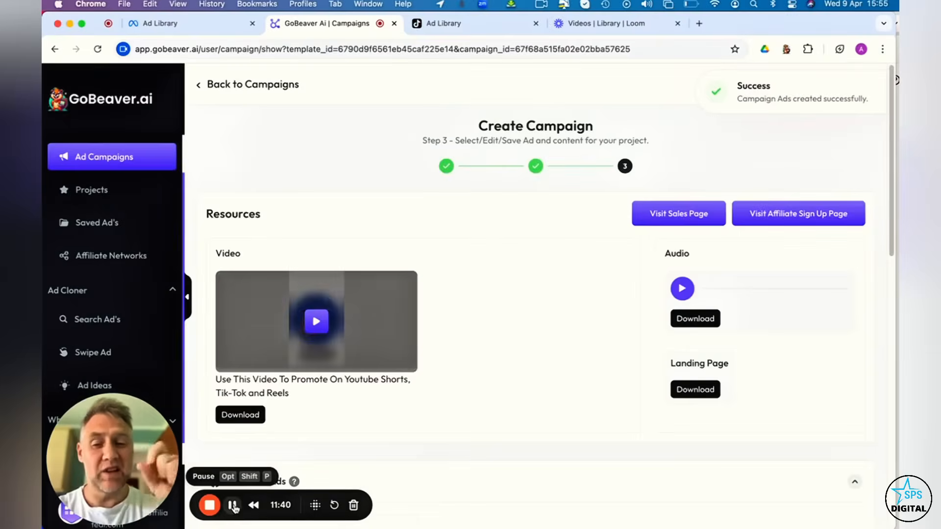
pyautogui.scroll(-1, 356, 268)
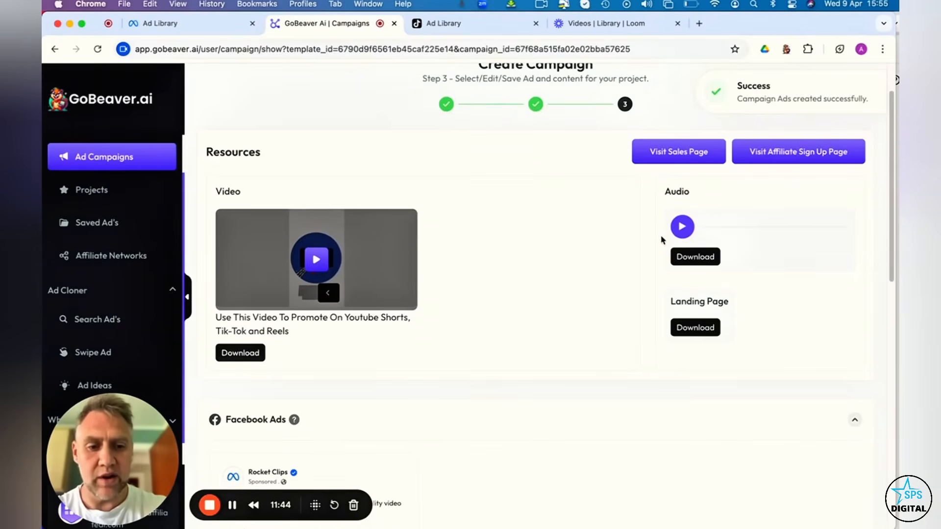
pyautogui.scroll(-5, 449, 334)
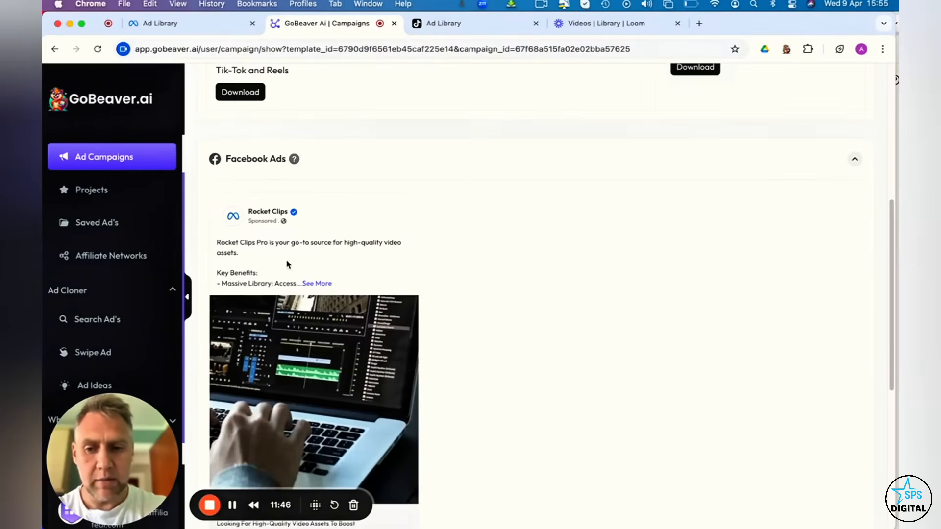
pyautogui.scroll(-3, 286, 297)
pyautogui.scroll(-4, 286, 297)
pyautogui.scroll(-2, 275, 345)
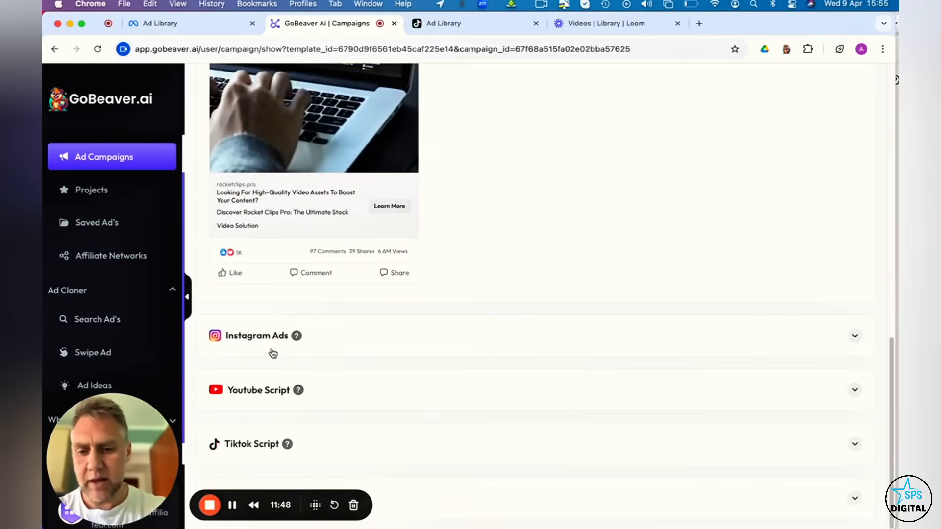
# Step: Generate the next Youtube Script ad and expand the Tiktok Script and Email sections
pyautogui.click(274, 339)
pyautogui.click(342, 262)
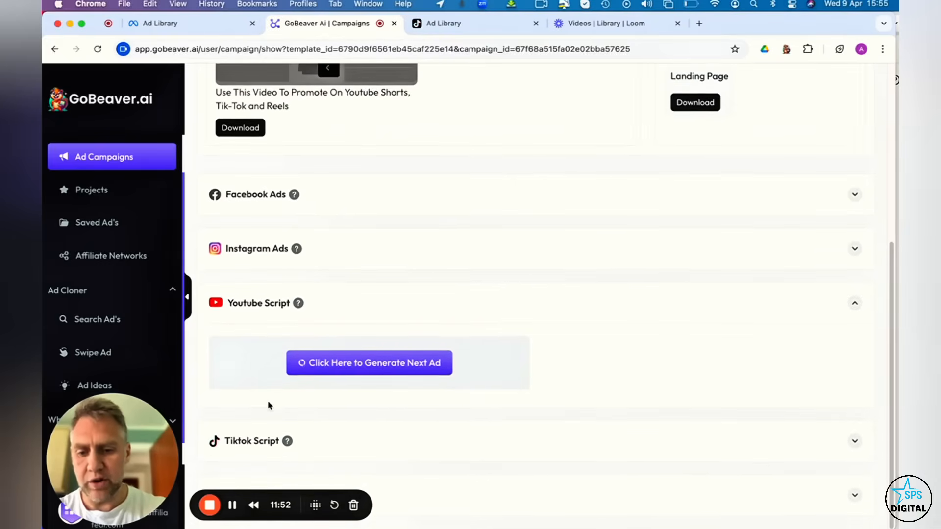
pyautogui.click(262, 446)
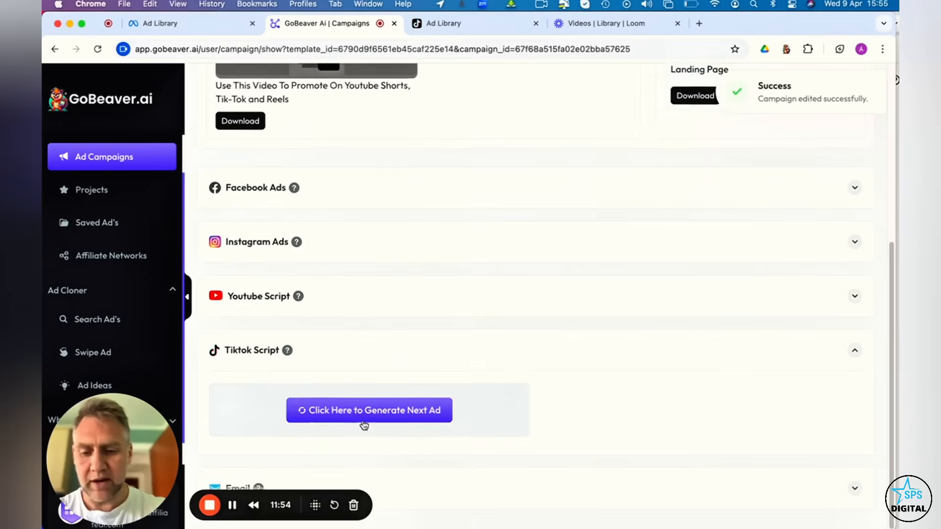
pyautogui.moveTo(125, 500); pyautogui.dragTo(330, 487)
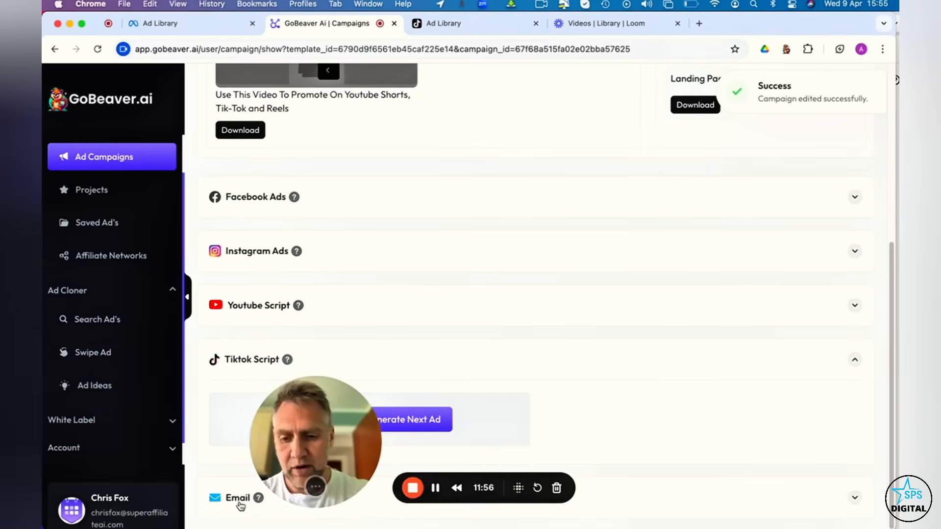
pyautogui.click(240, 500)
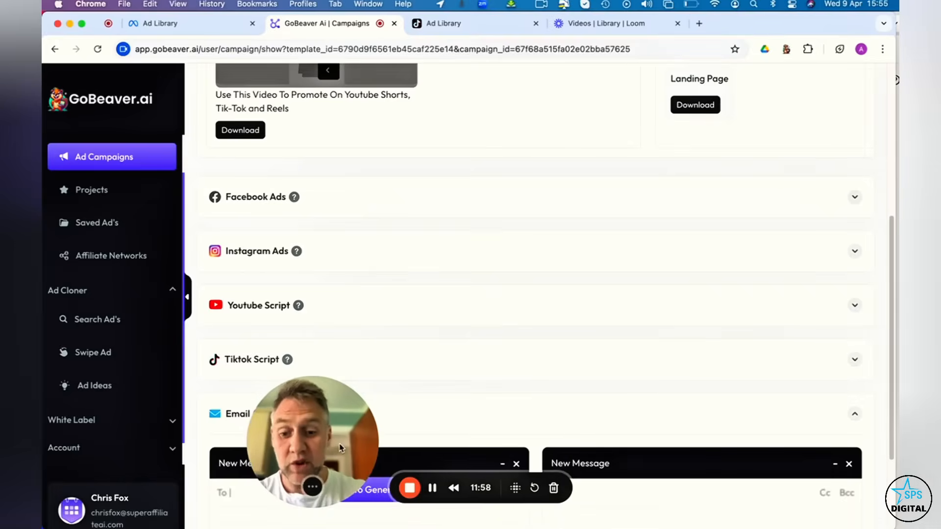
pyautogui.moveTo(379, 497); pyautogui.dragTo(210, 512)
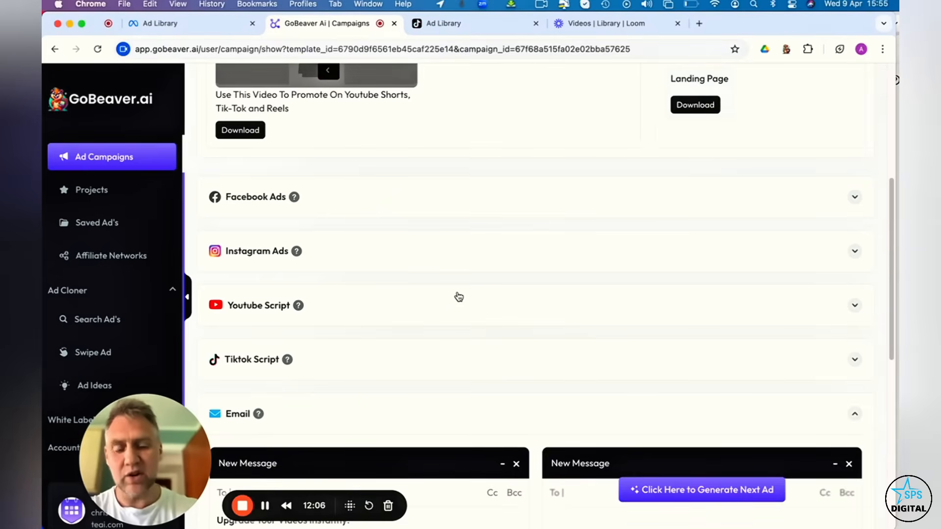
pyautogui.scroll(2, 382, 299)
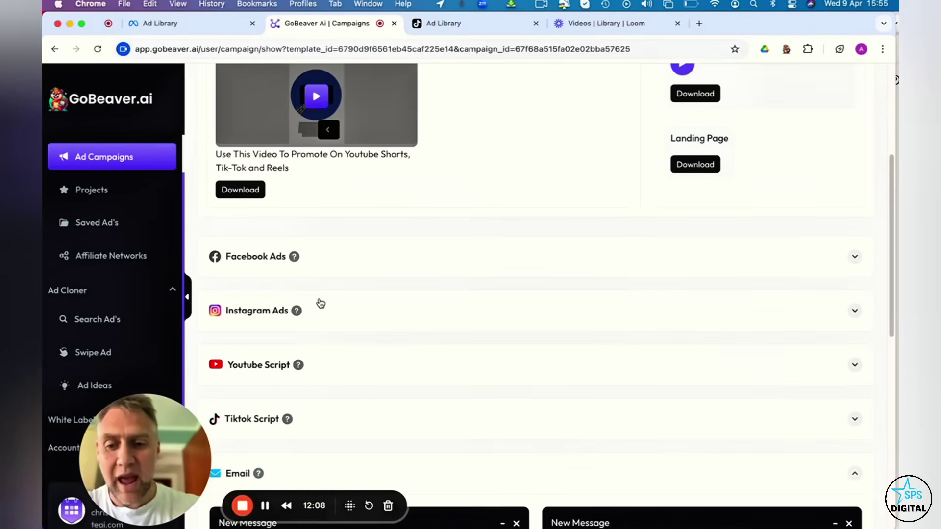
# Step: Search Unsplash for 'video production' and use the backlit camera photo on the Instagram ad
pyautogui.click(280, 311)
pyautogui.scroll(-5, 328, 373)
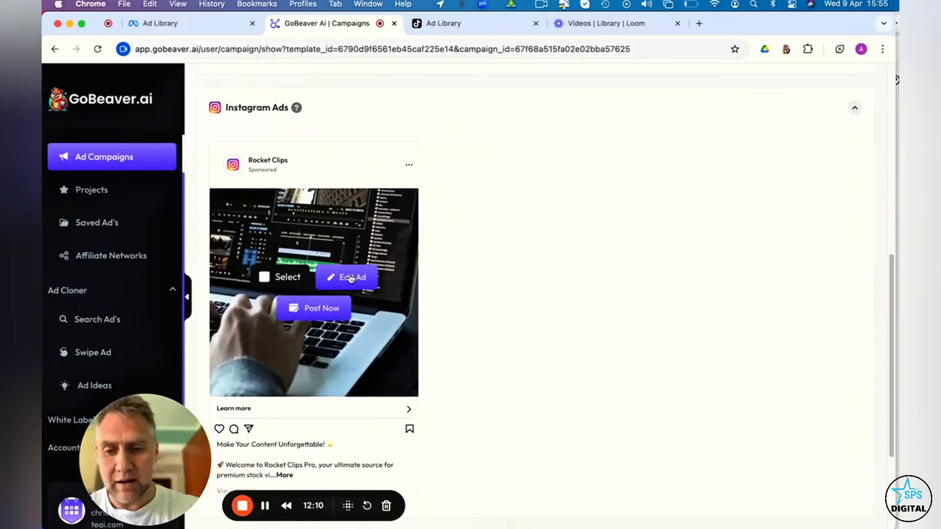
pyautogui.click(351, 278)
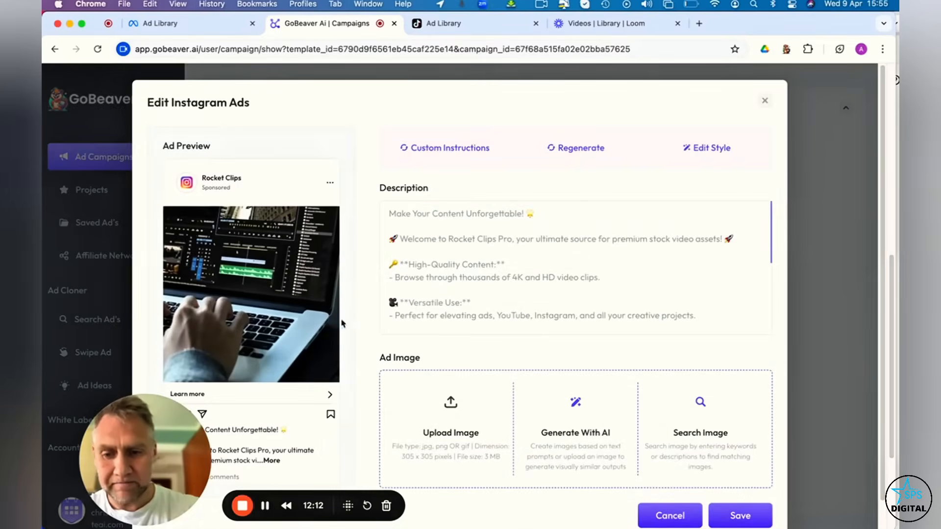
pyautogui.click(700, 441)
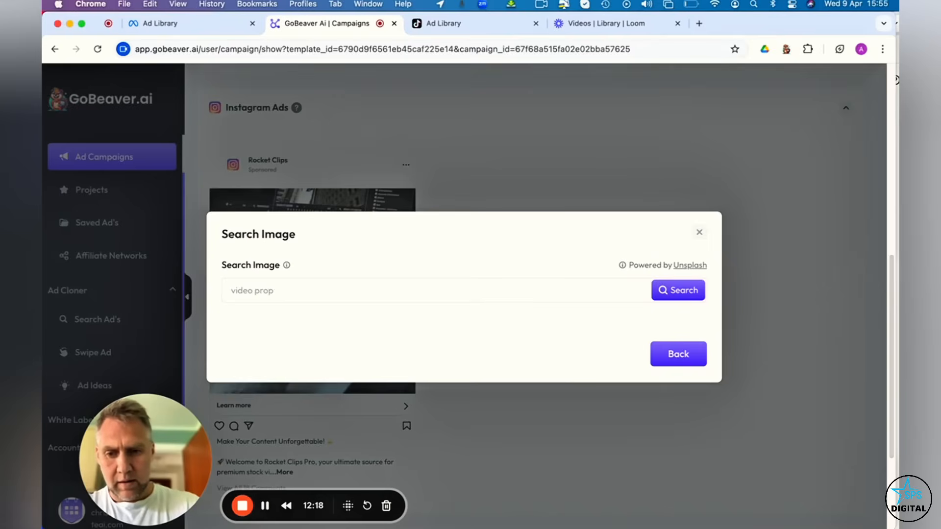
pyautogui.write('on')
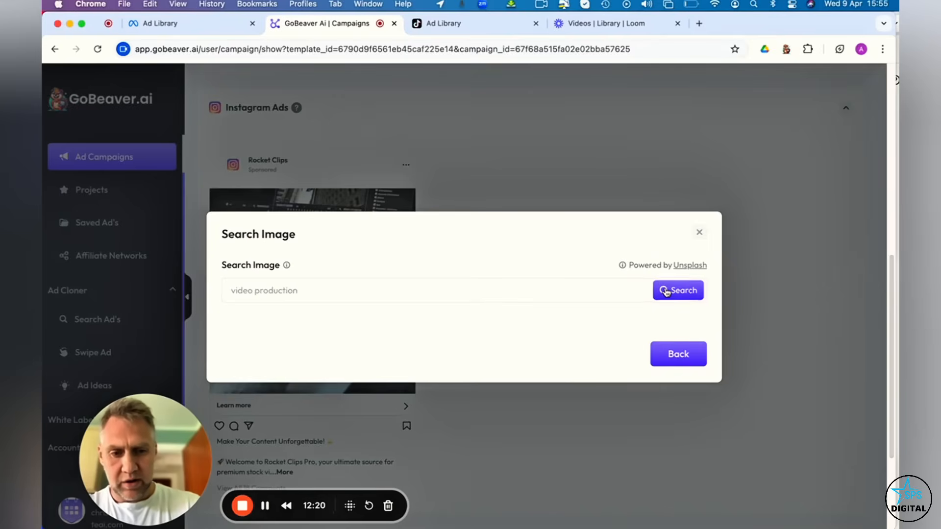
pyautogui.click(665, 292)
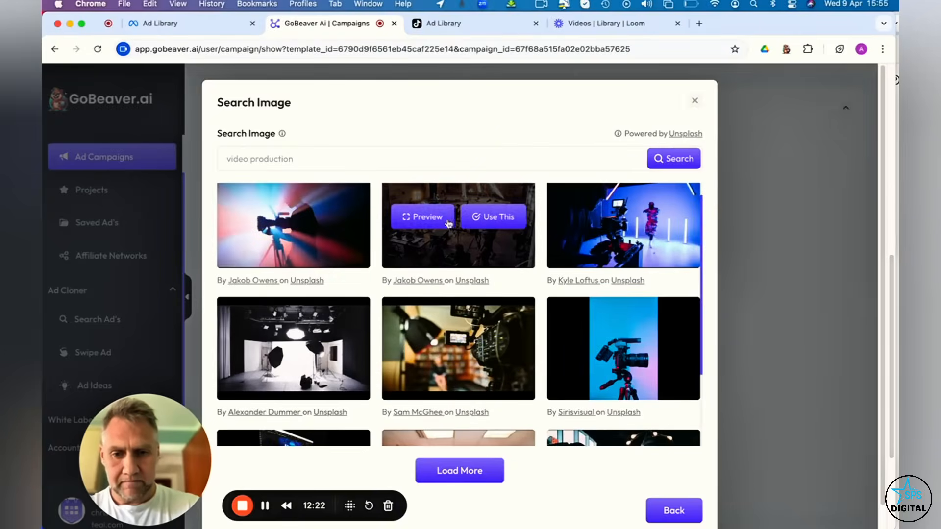
pyautogui.moveTo(293, 348)
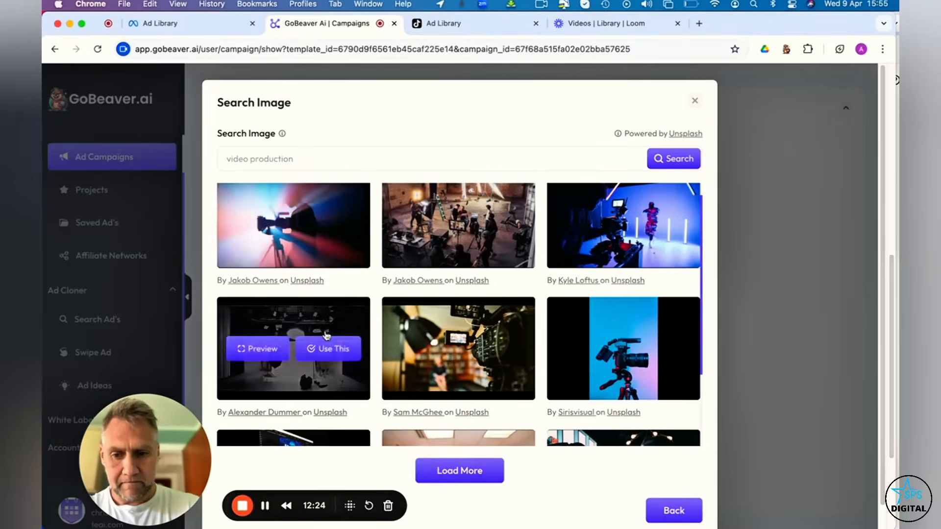
pyautogui.click(338, 221)
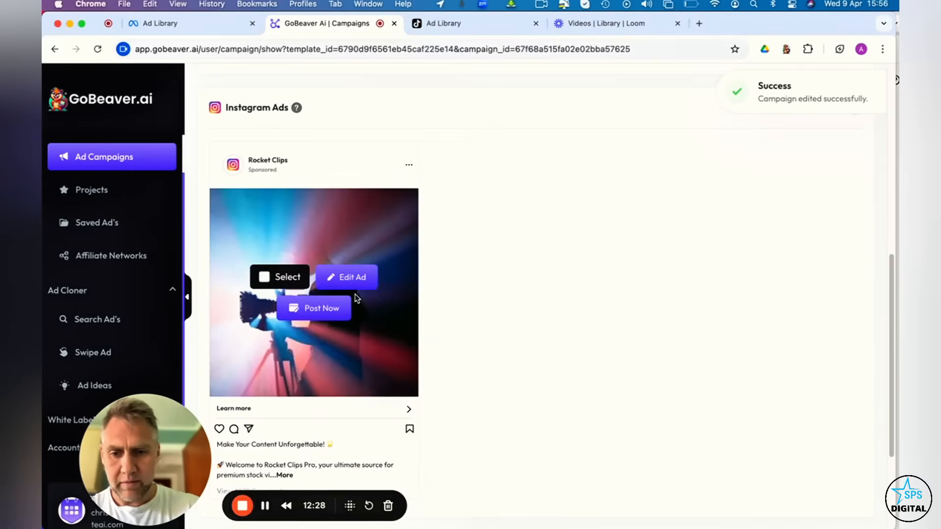
# Step: Replace the Instagram ad image with the orange studio photo and review the full caption
pyautogui.click(356, 278)
pyautogui.click(711, 422)
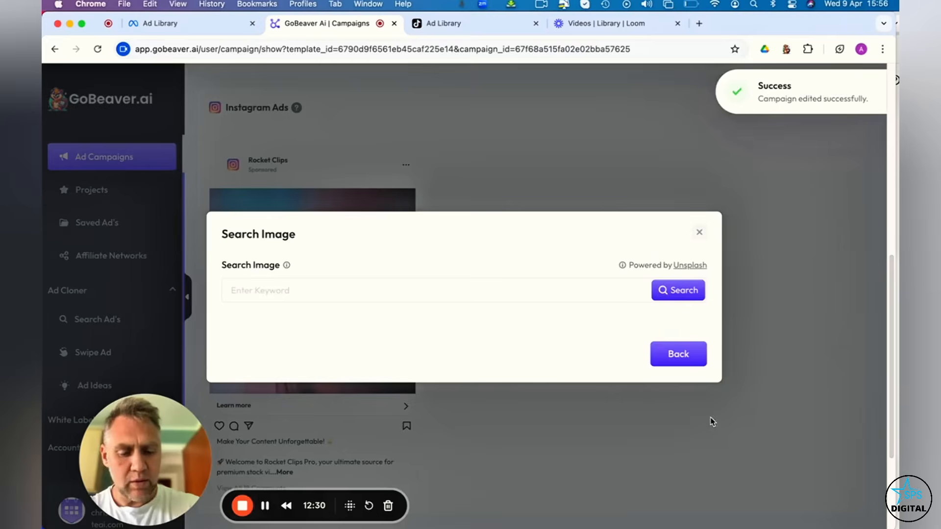
pyautogui.click(501, 292)
pyautogui.write('video production')
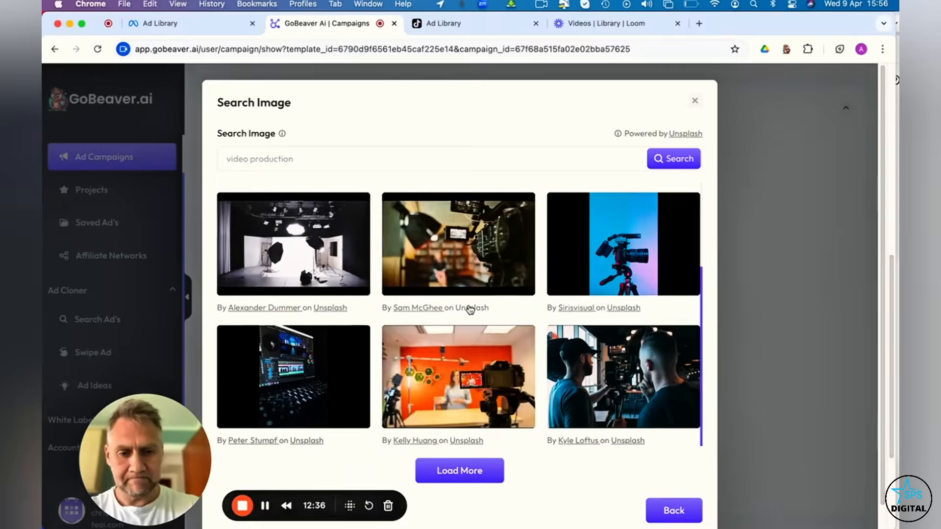
pyautogui.scroll(-1, 469, 305)
pyautogui.moveTo(457, 376)
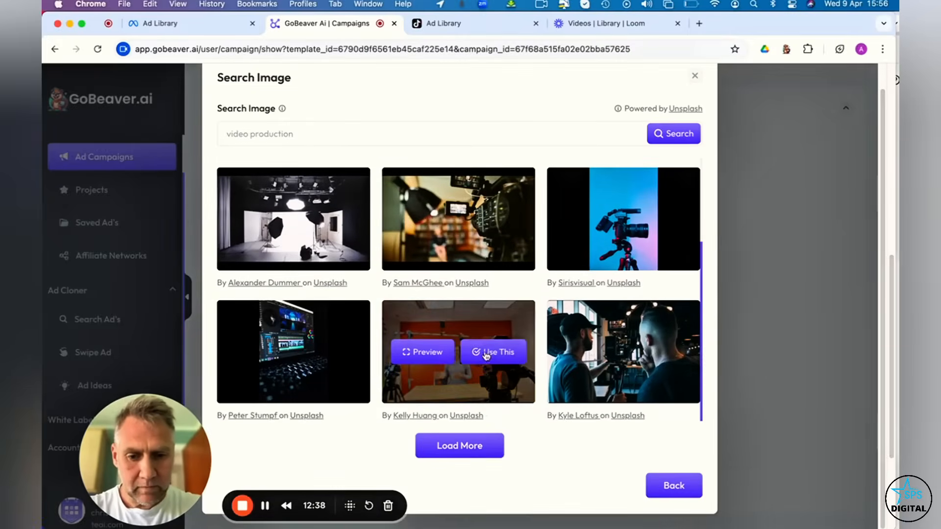
pyautogui.click(484, 353)
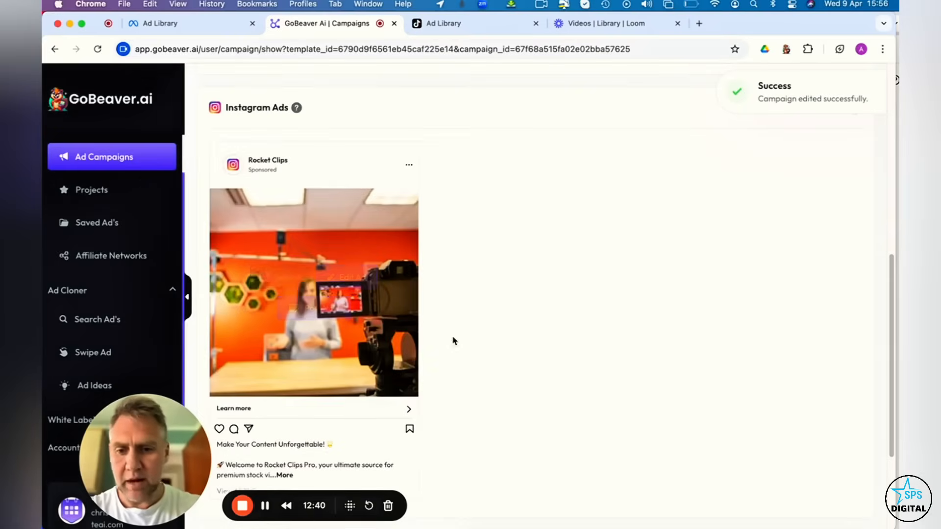
pyautogui.scroll(-2, 297, 352)
pyautogui.click(285, 340)
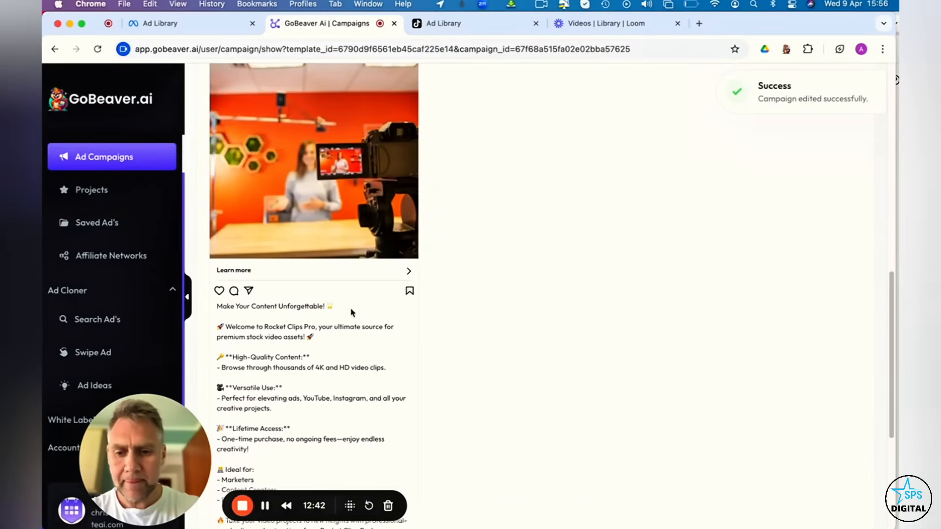
pyautogui.scroll(-5, 353, 311)
pyautogui.scroll(-3, 361, 311)
pyautogui.scroll(10, 360, 311)
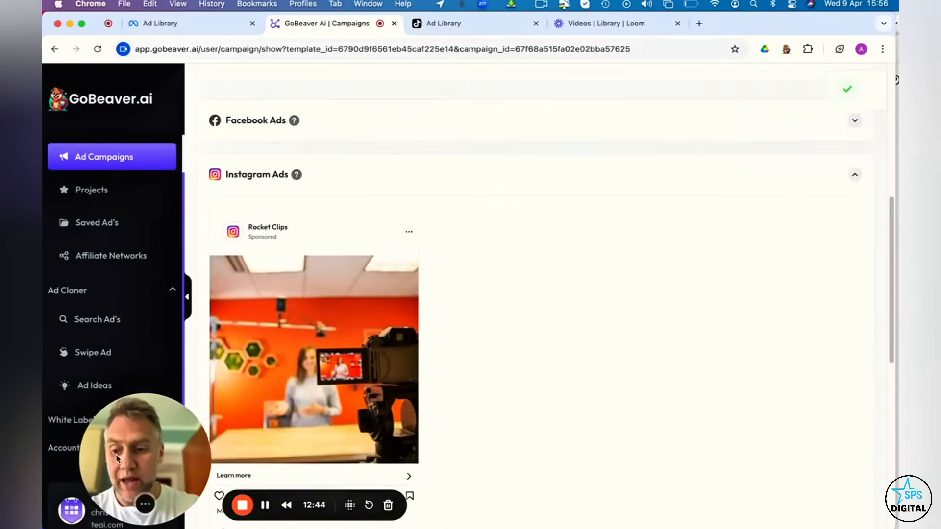
pyautogui.moveTo(178, 447); pyautogui.dragTo(500, 450)
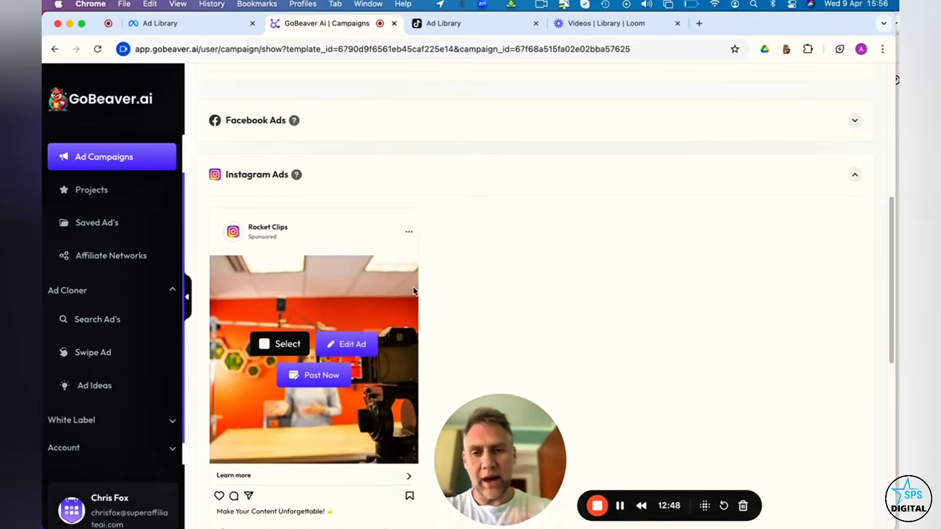
# Step: In White Label Brand Setting, lighten the sidebar background to lilac rgb(211, 170, 211)
pyautogui.click(140, 420)
pyautogui.click(101, 354)
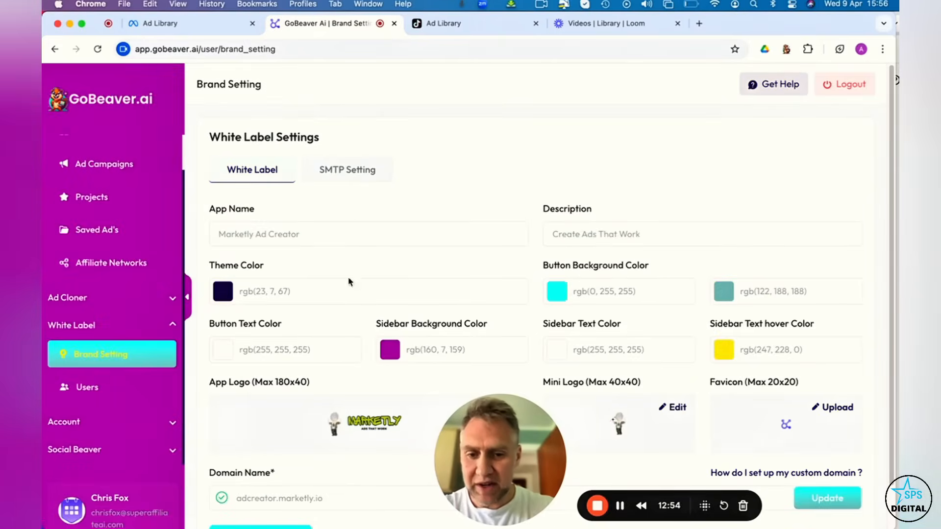
pyautogui.click(391, 351)
pyautogui.moveTo(405, 390)
pyautogui.mouseDown()
pyautogui.moveTo(388, 402)
pyautogui.moveTo(404, 384)
pyautogui.mouseUp()
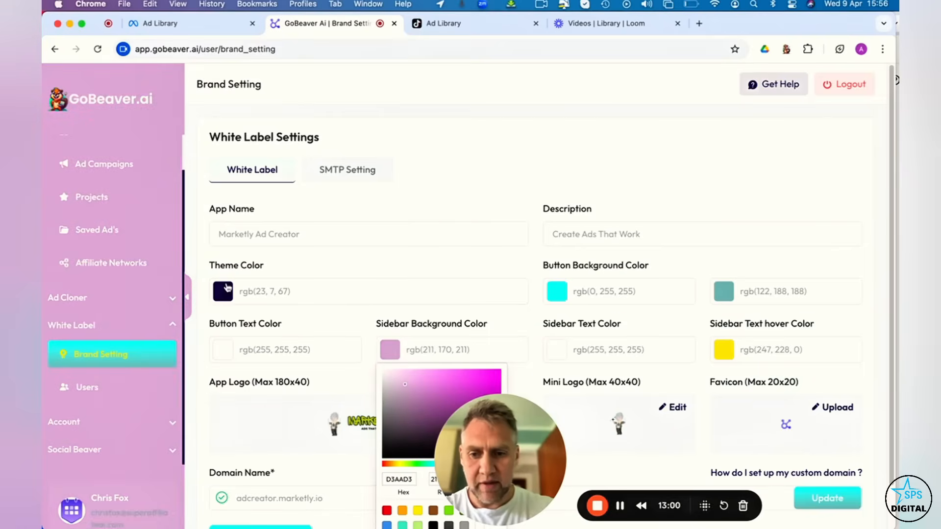
# Step: Shift the theme colour to purple rgb(27, 2, 84), close the pickers and highlight the domain name text
pyautogui.click(223, 291)
pyautogui.moveTo(300, 332)
pyautogui.mouseDown()
pyautogui.moveTo(242, 332)
pyautogui.moveTo(325, 347)
pyautogui.moveTo(330, 371)
pyautogui.mouseUp()
pyautogui.scroll(-2, 618, 390)
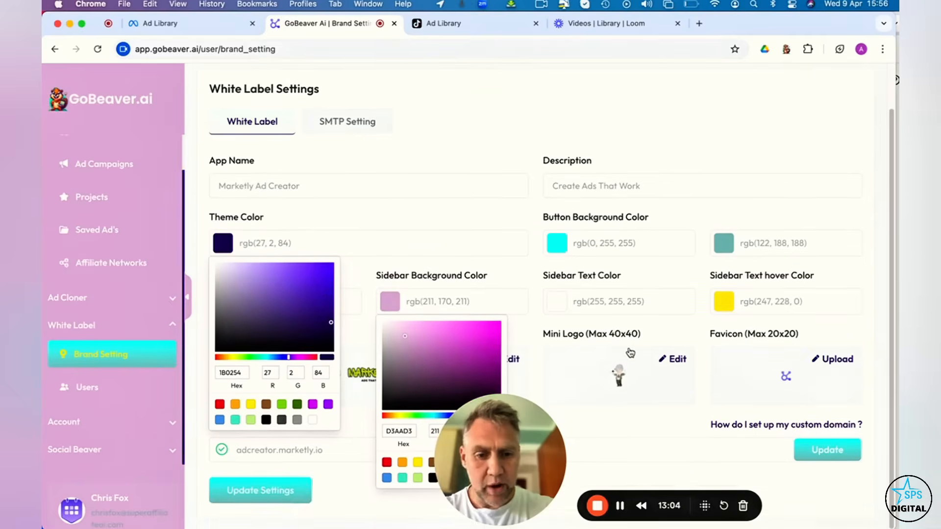
pyautogui.click(500, 423)
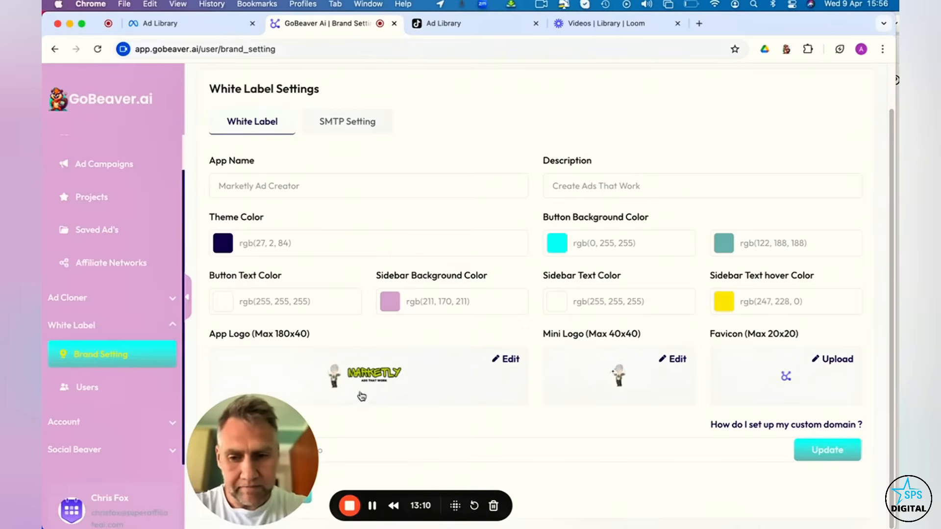
pyautogui.moveTo(286, 430); pyautogui.dragTo(172, 430)
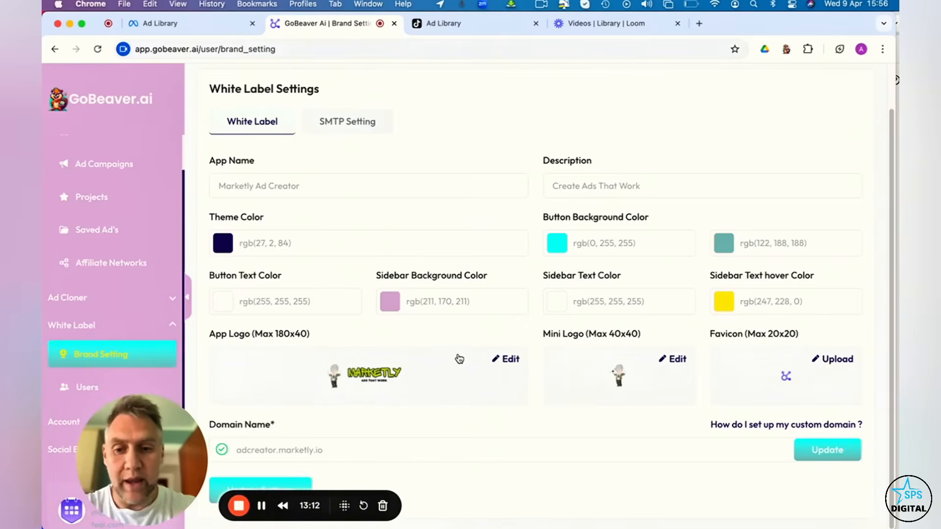
pyautogui.moveTo(324, 450); pyautogui.dragTo(228, 449)
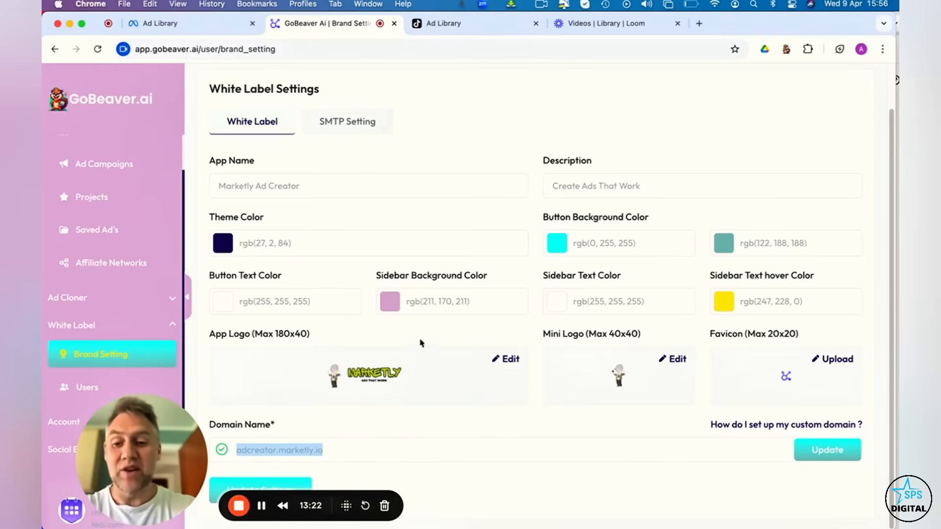
# Step: Return to the campaigns list, then switch to Projects and start Add Project
pyautogui.click(110, 164)
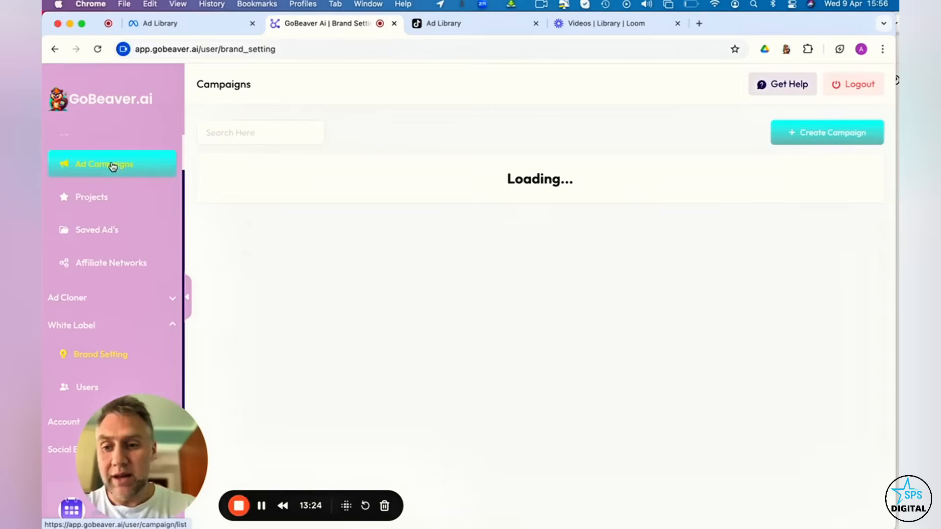
pyautogui.rightClick(140, 316)
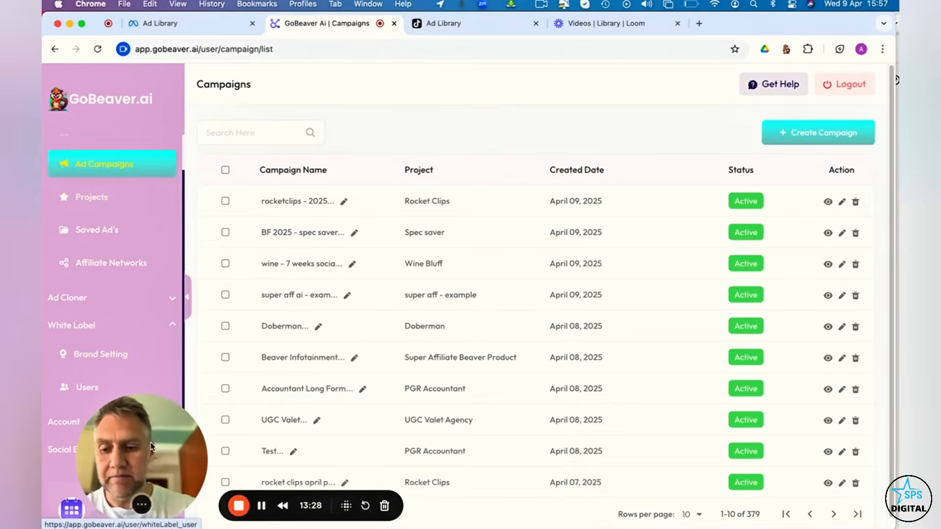
pyautogui.click(85, 195)
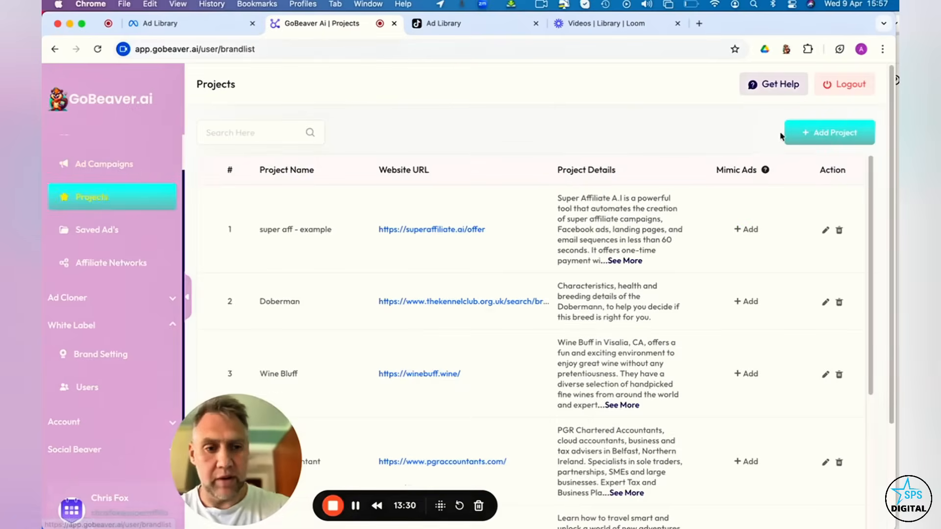
pyautogui.click(788, 134)
# Step: Inspect the new project's name and website URL fields, close the form unsaved and return to Ad Campaigns
pyautogui.click(393, 275)
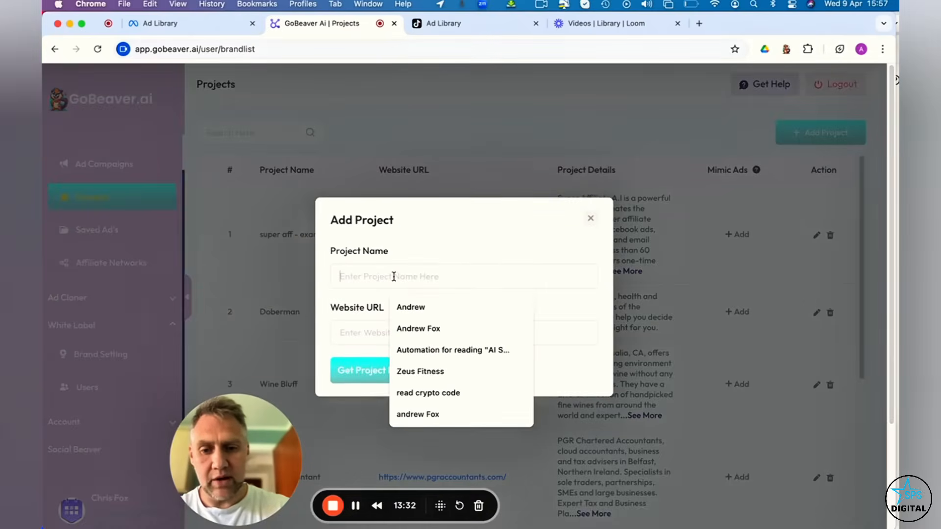
pyautogui.click(359, 333)
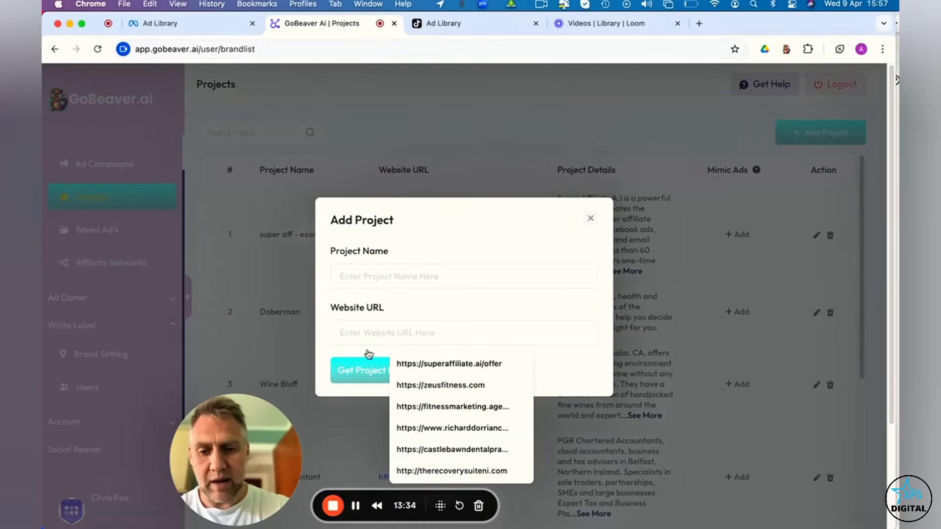
pyautogui.click(486, 278)
pyautogui.click(591, 219)
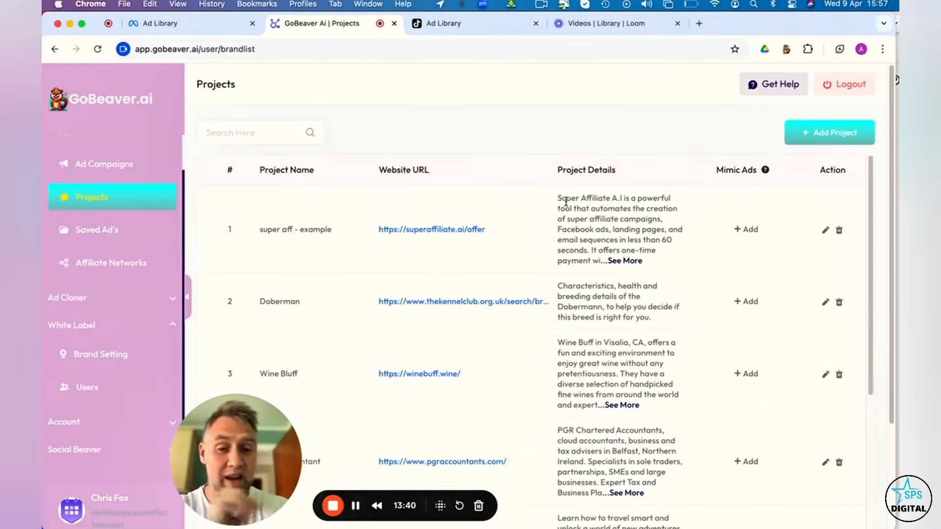
pyautogui.click(99, 164)
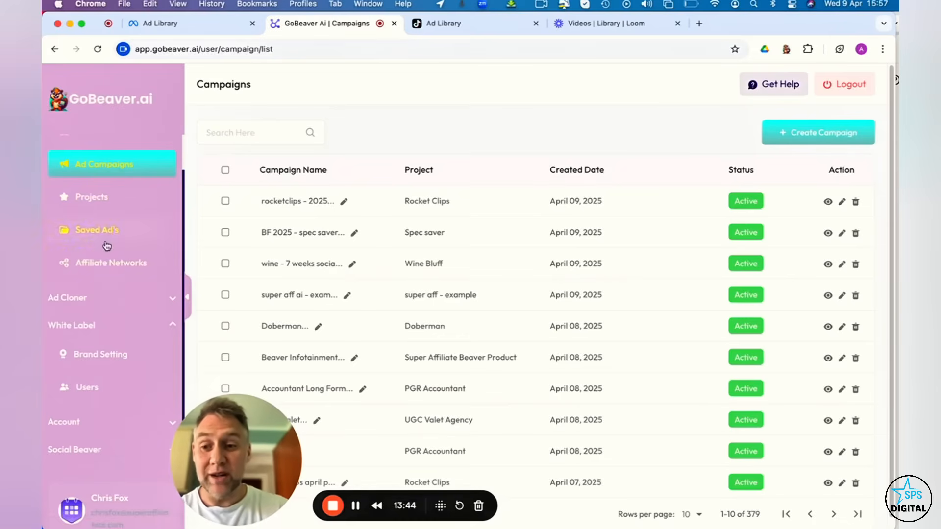
# Step: Visit Affiliate Networks, then the Ad Cloner's Search Ad's library for Facebook ads
pyautogui.click(103, 264)
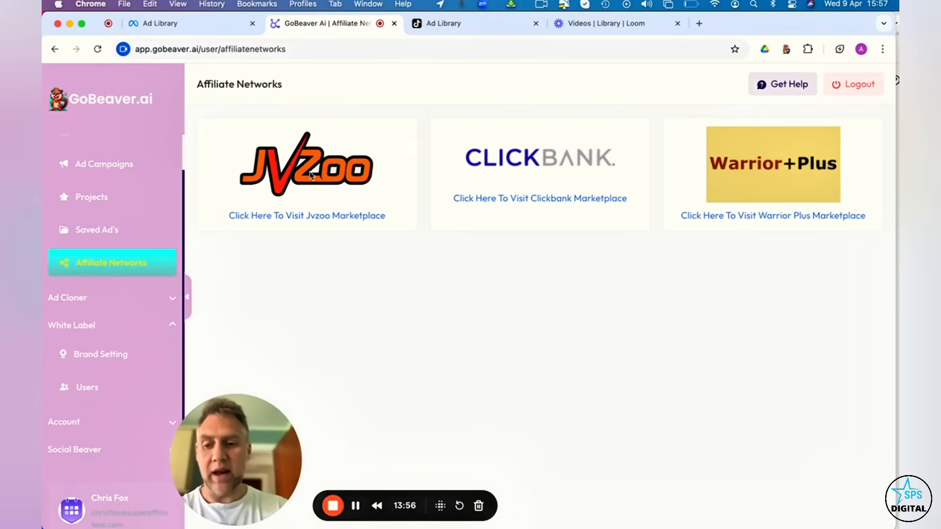
pyautogui.click(175, 302)
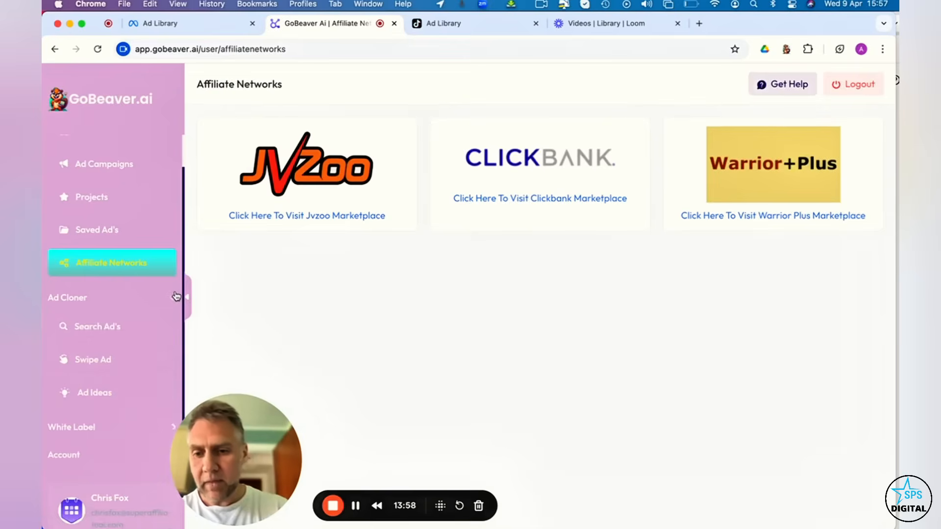
pyautogui.click(93, 326)
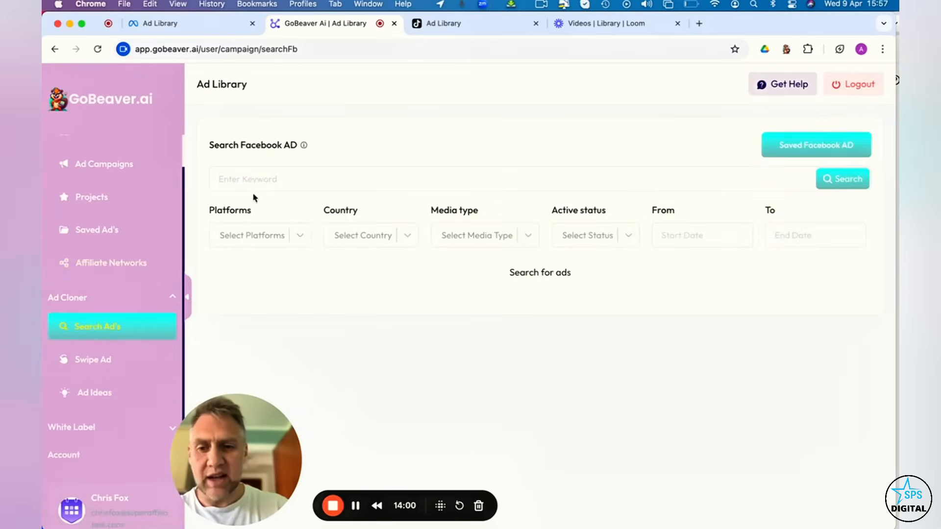
# Step: Focus the ad keyword search, then return to Ad Campaigns and start Create Campaign step 1
pyautogui.click(258, 181)
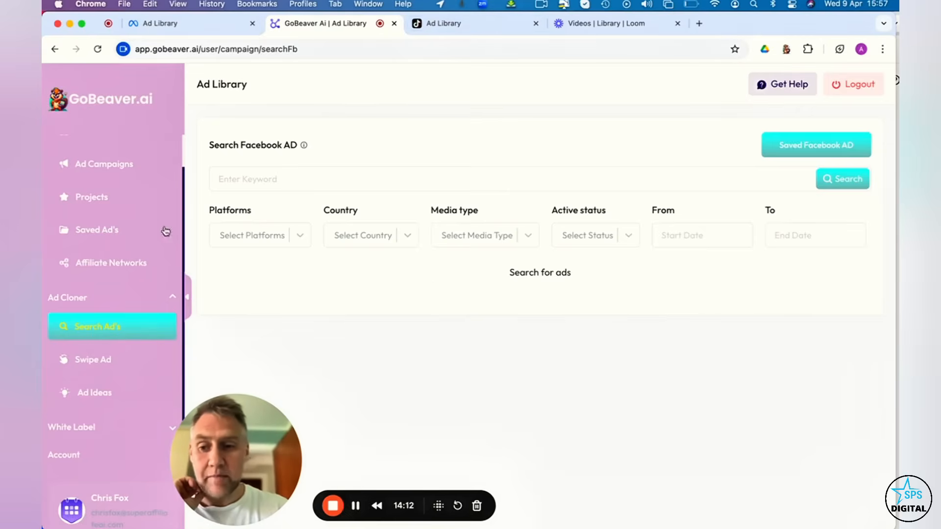
pyautogui.click(115, 162)
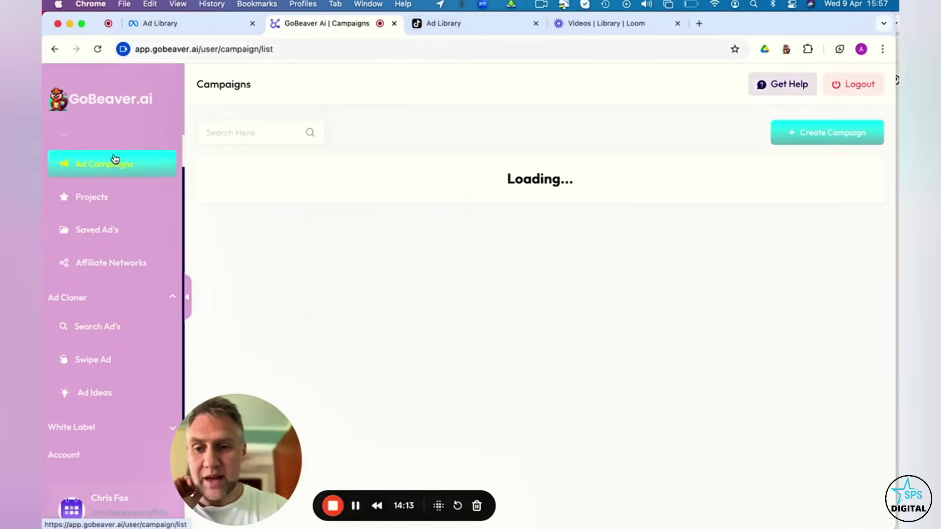
pyautogui.click(805, 134)
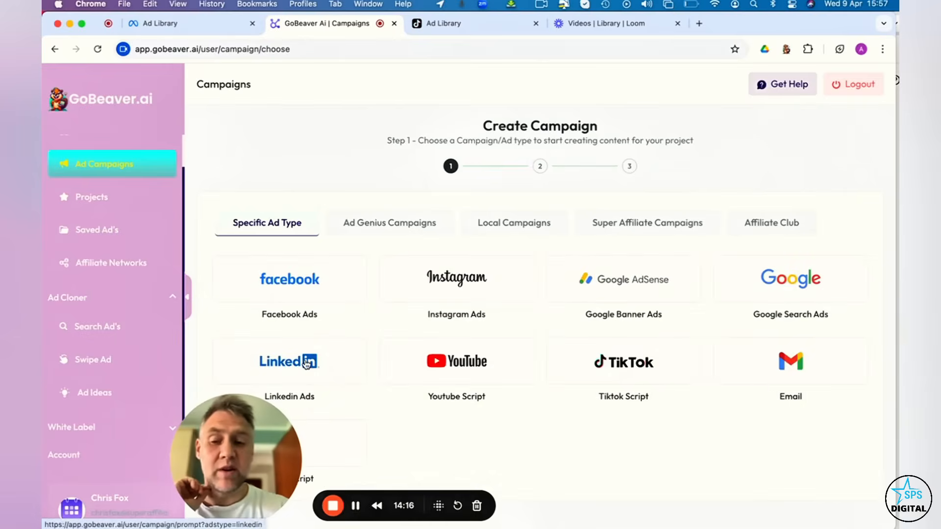